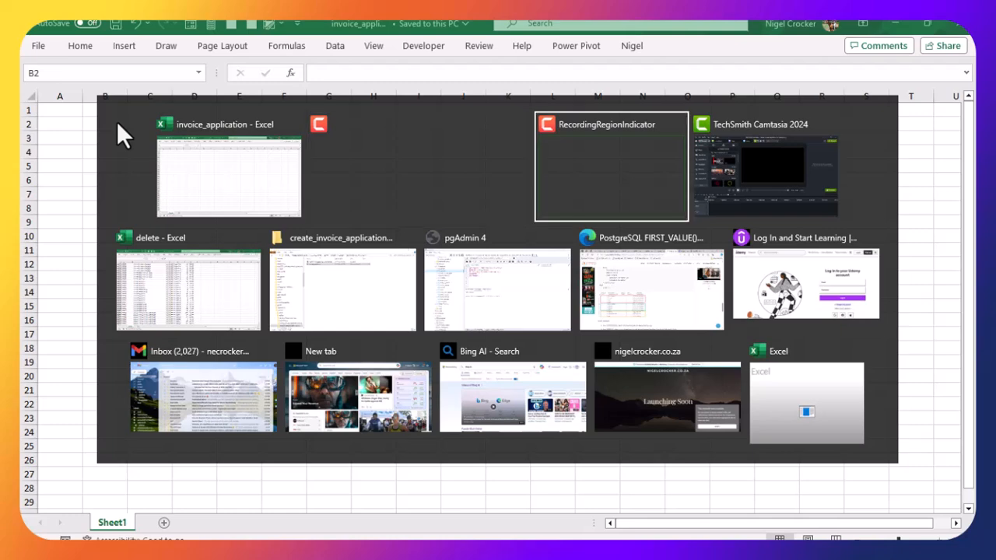
Step: Switch to the delete workbook and copy its entire data range starting from A1
{"action": "left_click", "coordinate": [186, 308]}
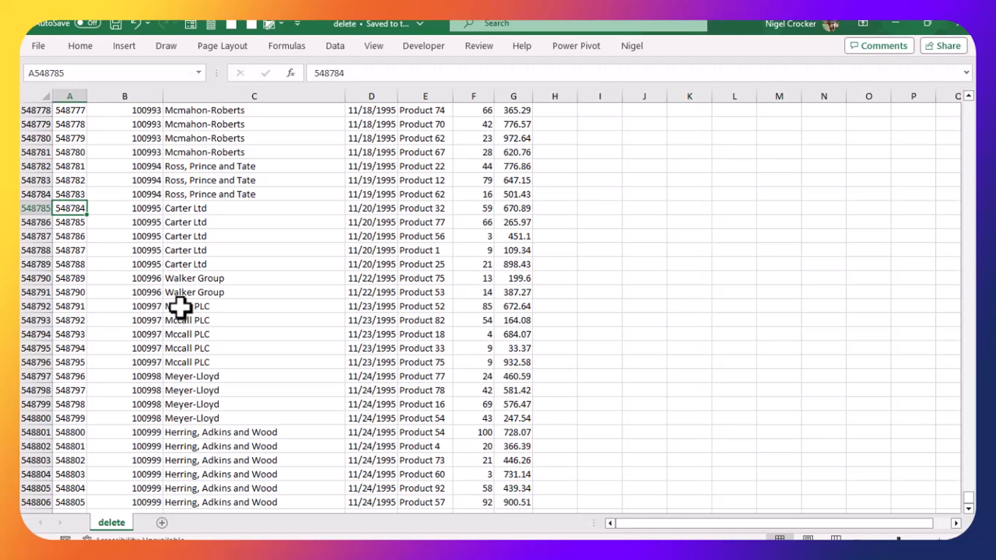
{"action": "key", "text": "ctrl+Home"}
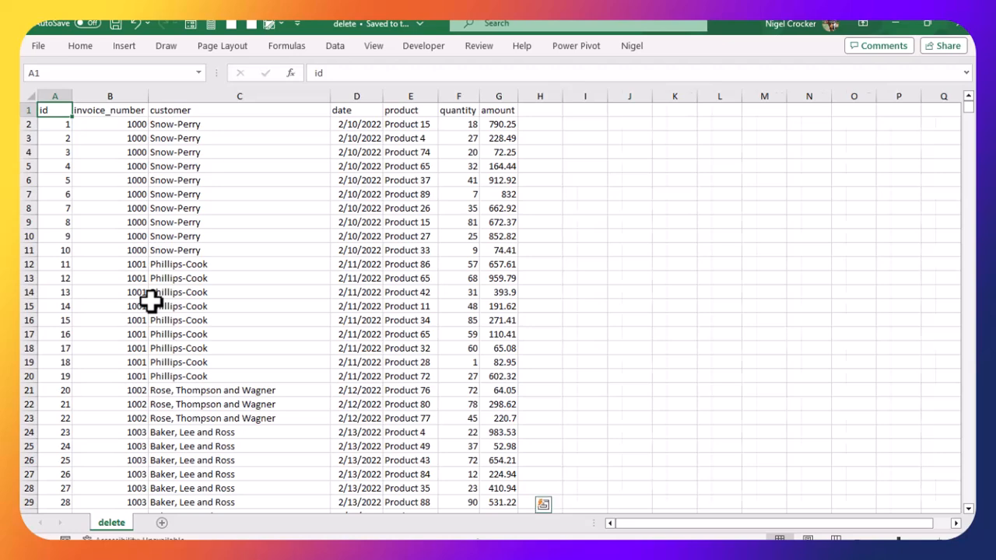
{"action": "key", "text": "ctrl+shift+End"}
{"action": "key", "text": "ctrl+c"}
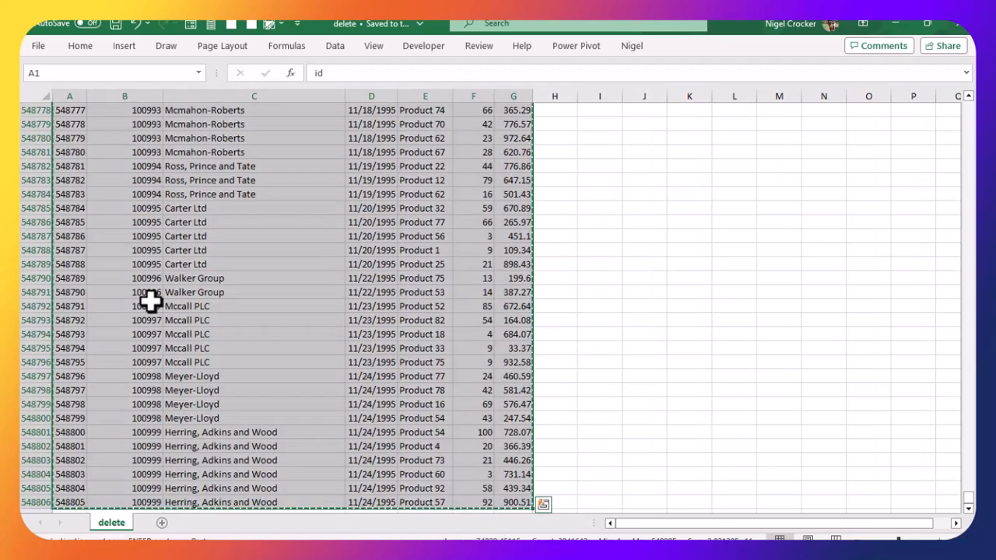
Step: Paste the copied invoice data into cell B2 of the invoice_application workbook
{"action": "key", "text": "alt+Tab"}
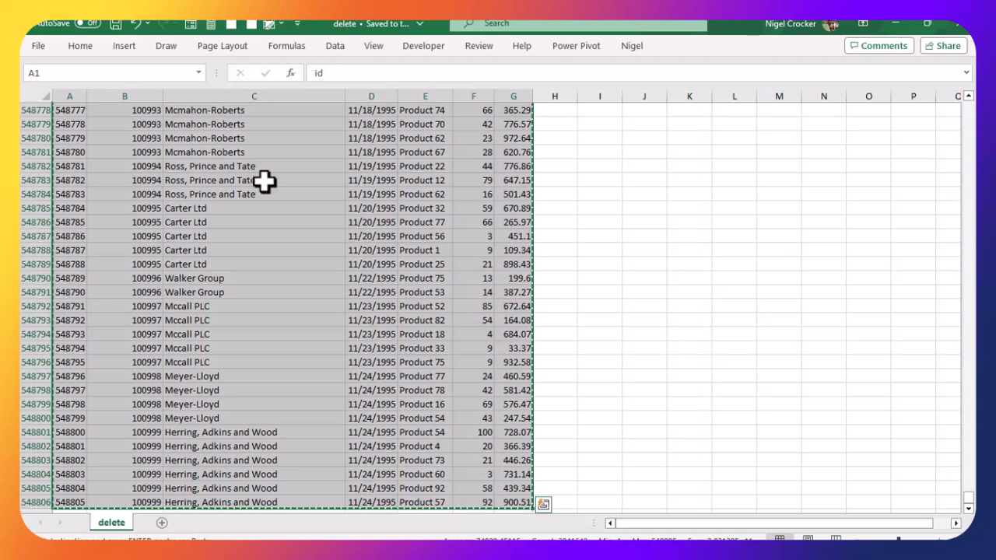
{"action": "key", "text": "alt+Tab"}
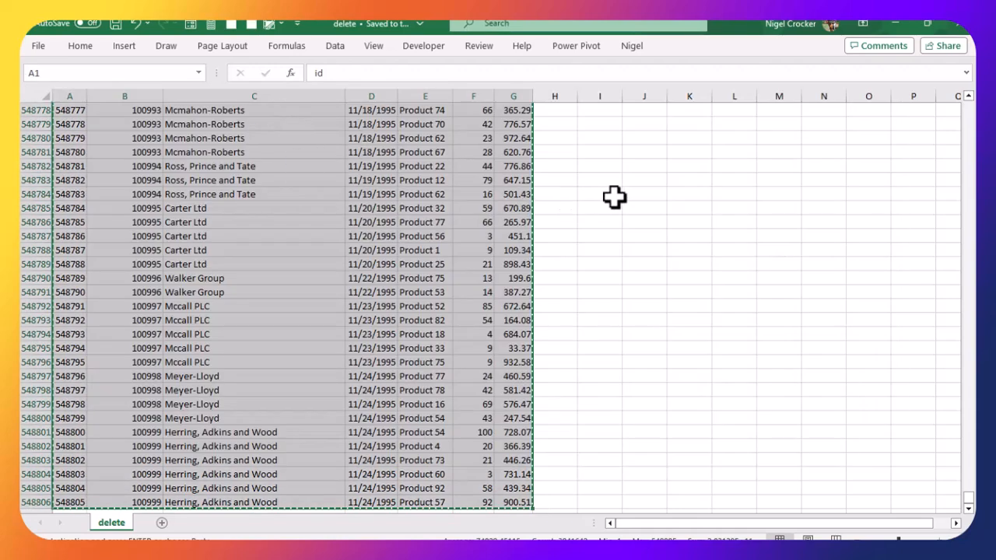
{"action": "left_click", "coordinate": [612, 196]}
{"action": "key", "text": "alt+Tab"}
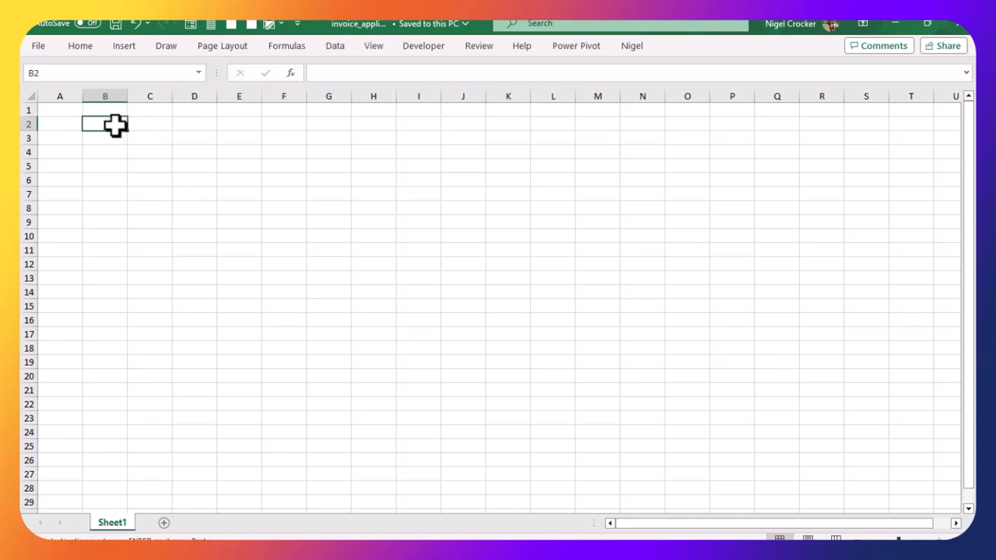
{"action": "key", "text": "ctrl+v"}
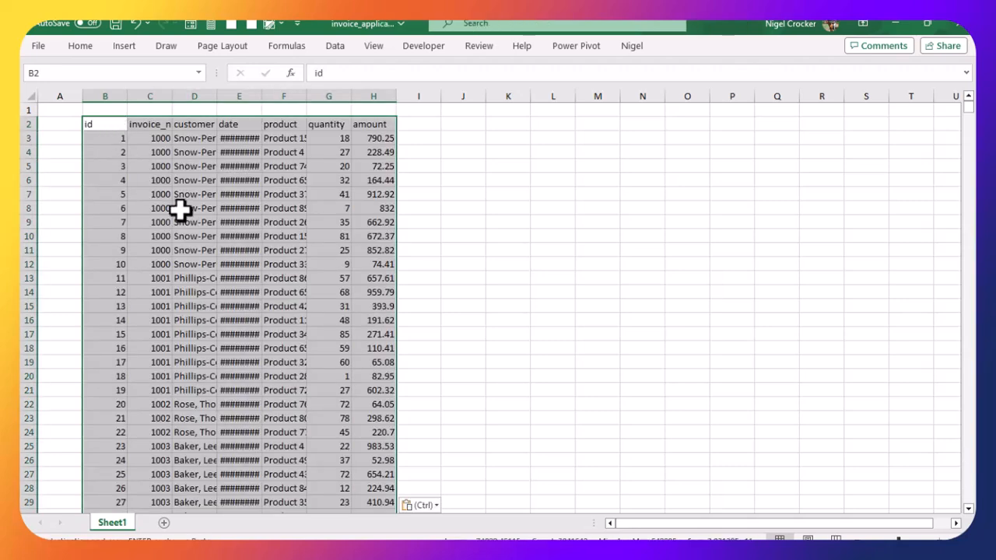
Step: Convert the pasted data range into a table with headers
{"action": "left_click", "coordinate": [178, 208]}
{"action": "left_click", "coordinate": [106, 140]}
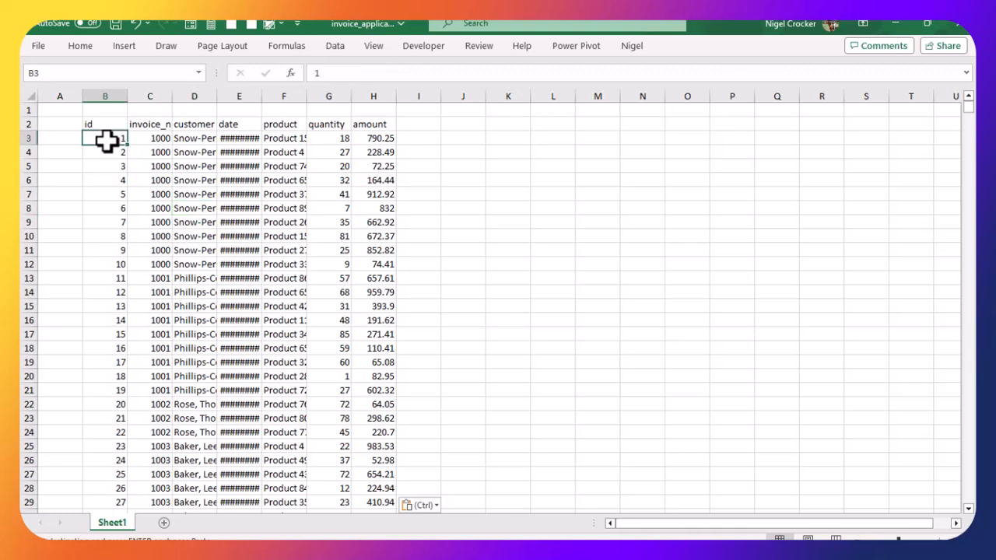
{"action": "key", "text": "ctrl+Down"}
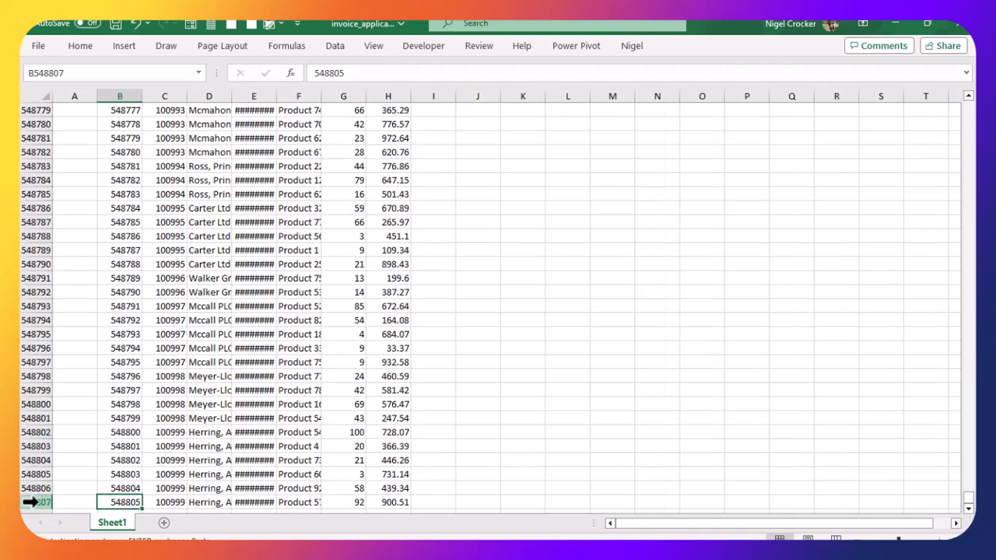
{"action": "left_click", "coordinate": [173, 360]}
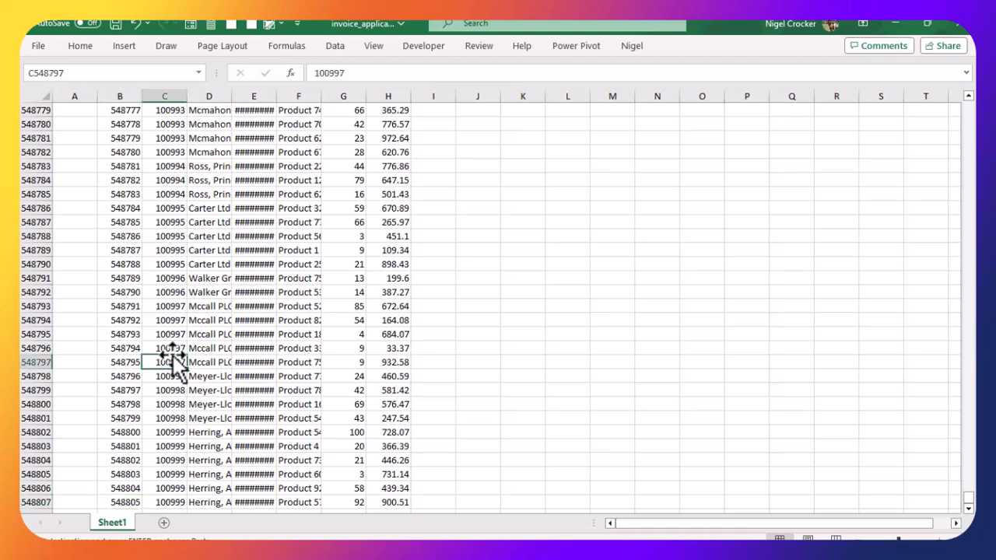
{"action": "key", "text": "ctrl+Up"}
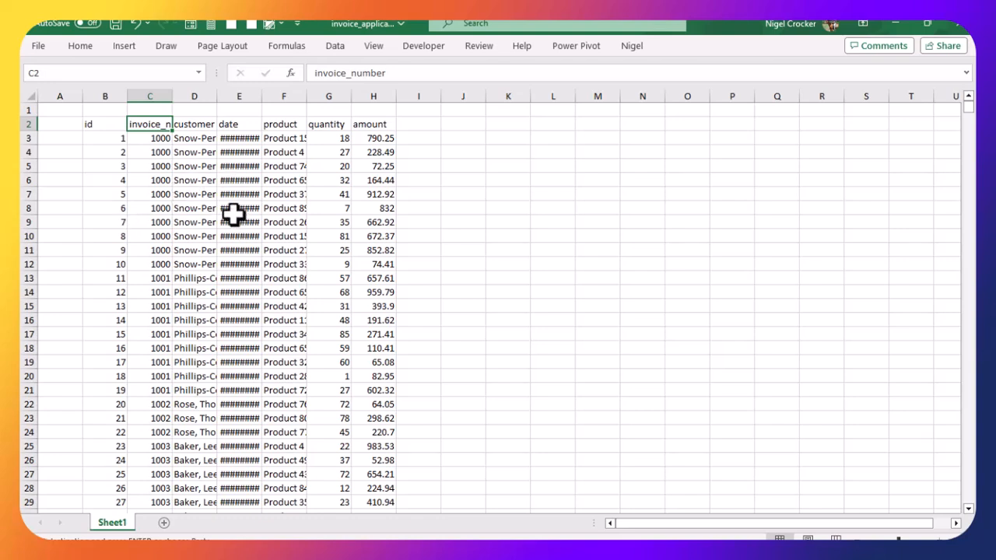
{"action": "left_click", "coordinate": [193, 207]}
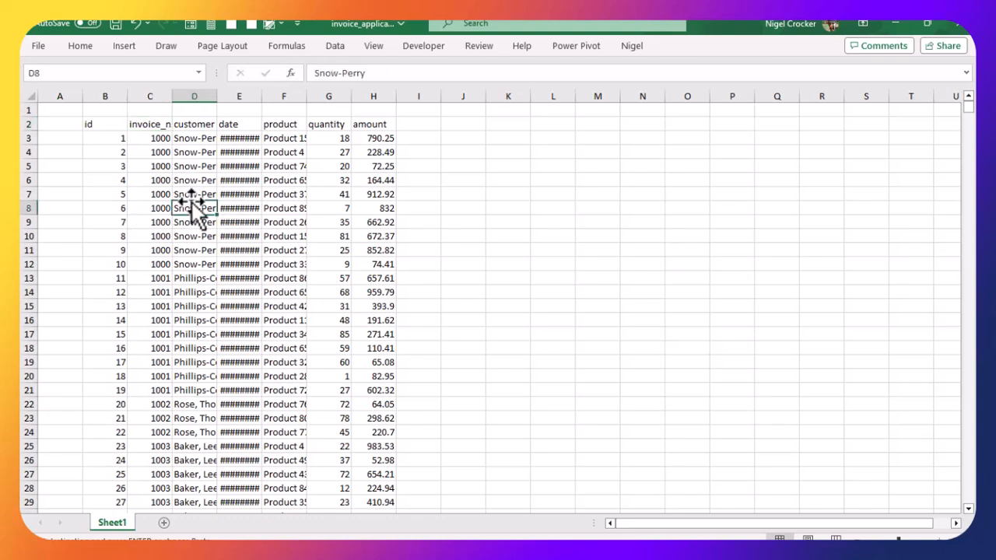
{"action": "key", "text": "ctrl+t"}
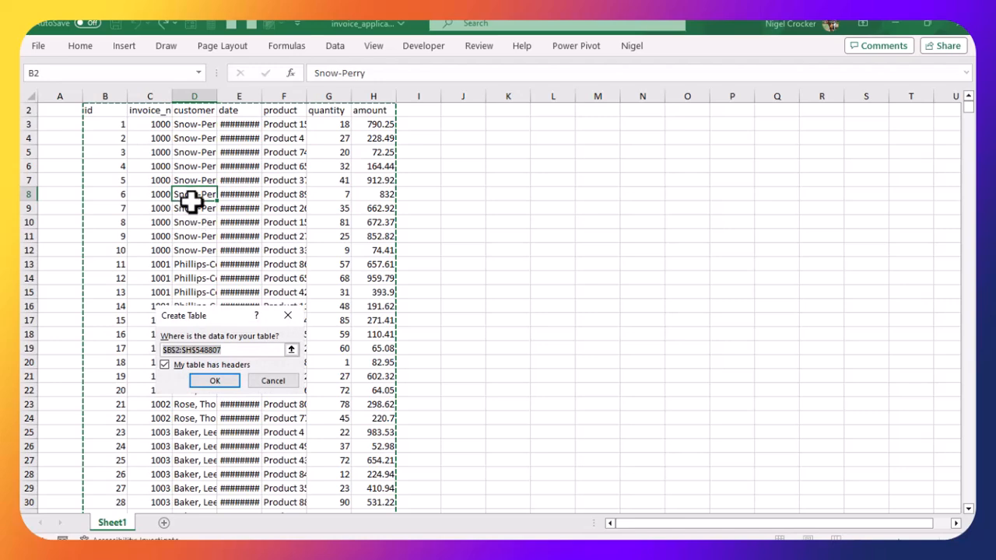
{"action": "left_click", "coordinate": [208, 378]}
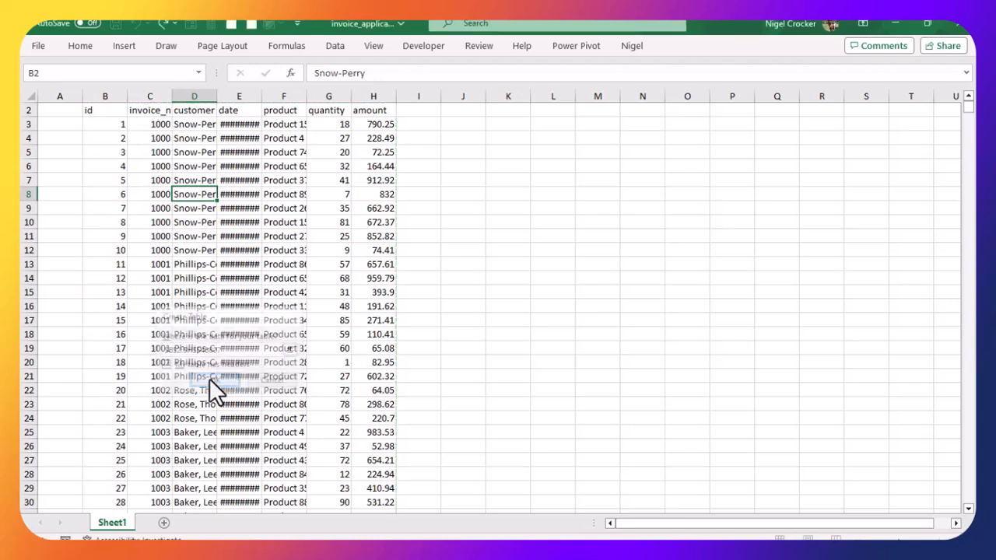
{"action": "left_click", "coordinate": [381, 154]}
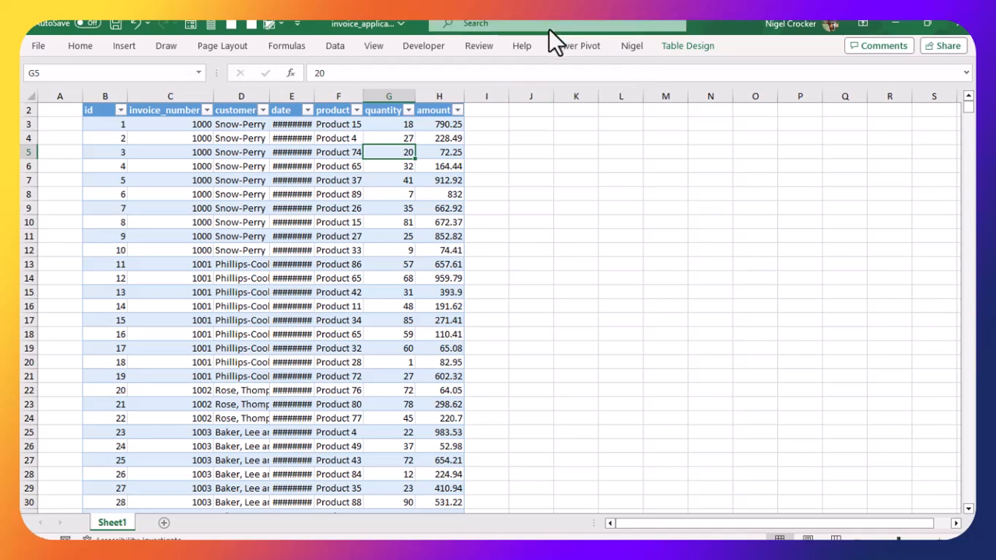
{"action": "key", "text": "alt+Tab"}
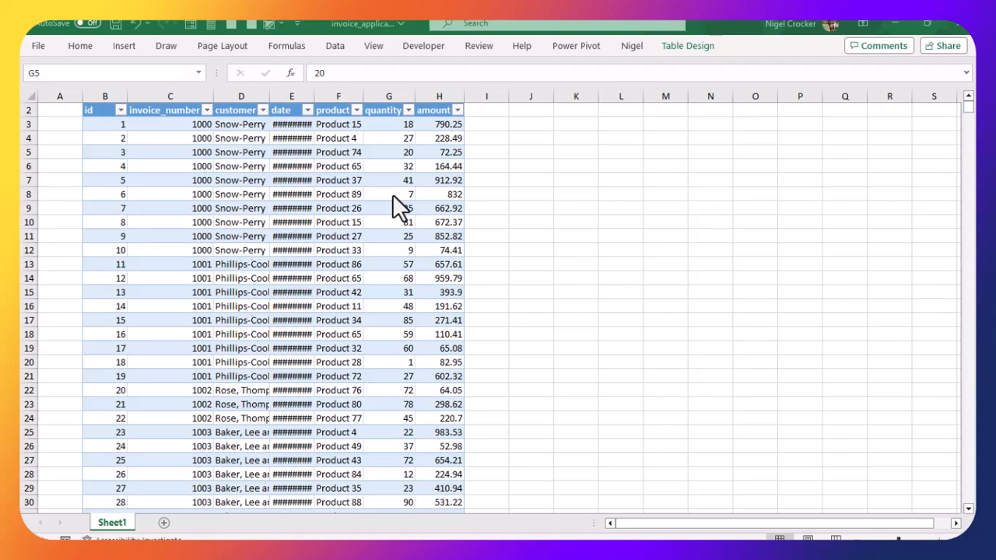
{"action": "key", "text": "alt+Tab"}
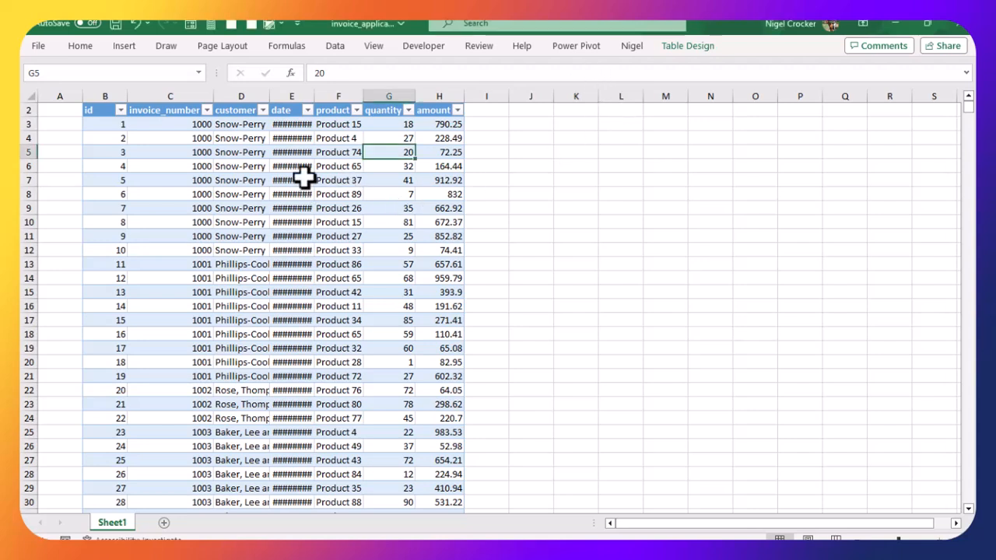
{"action": "key", "text": "alt+Tab"}
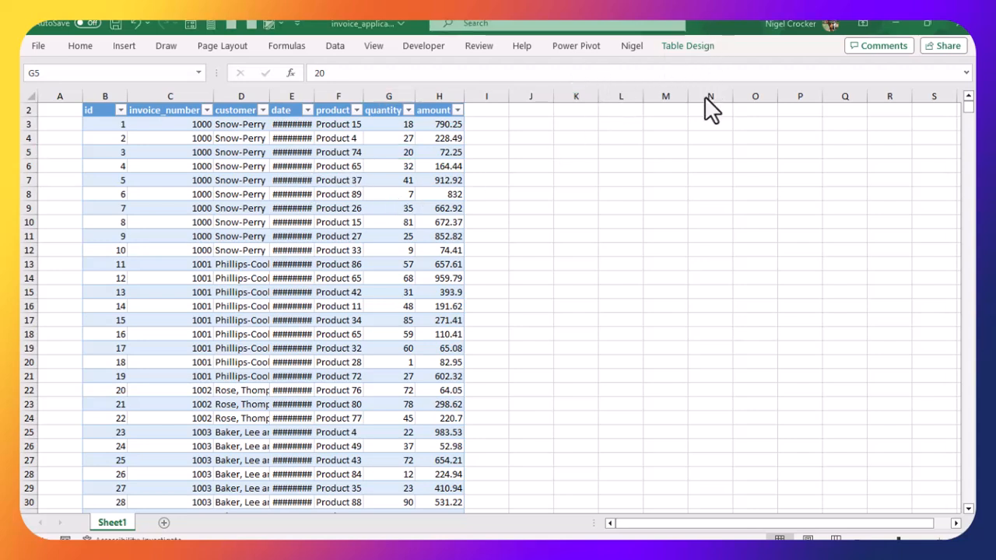
{"action": "key", "text": "alt+Tab"}
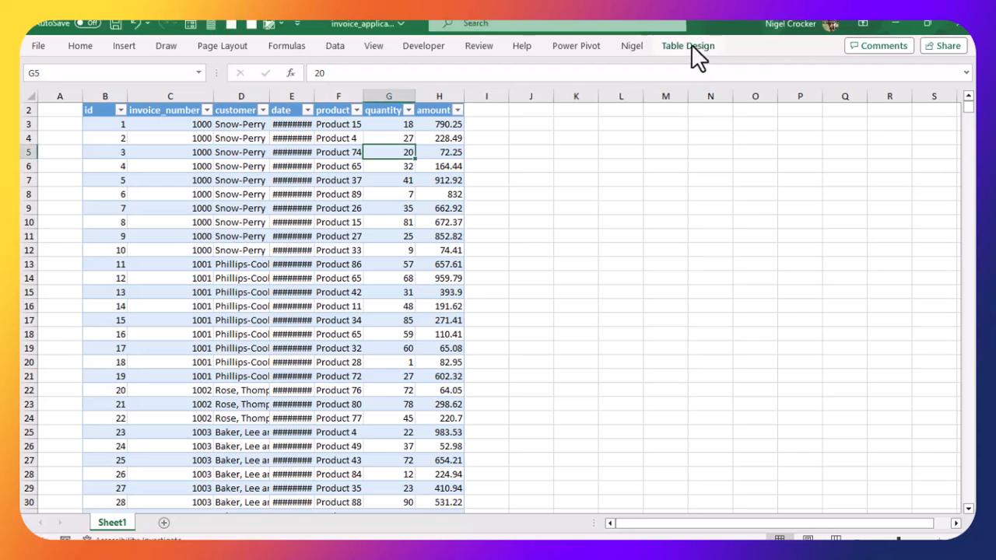
Step: Rename the new table to input
{"action": "key", "text": "Left"}
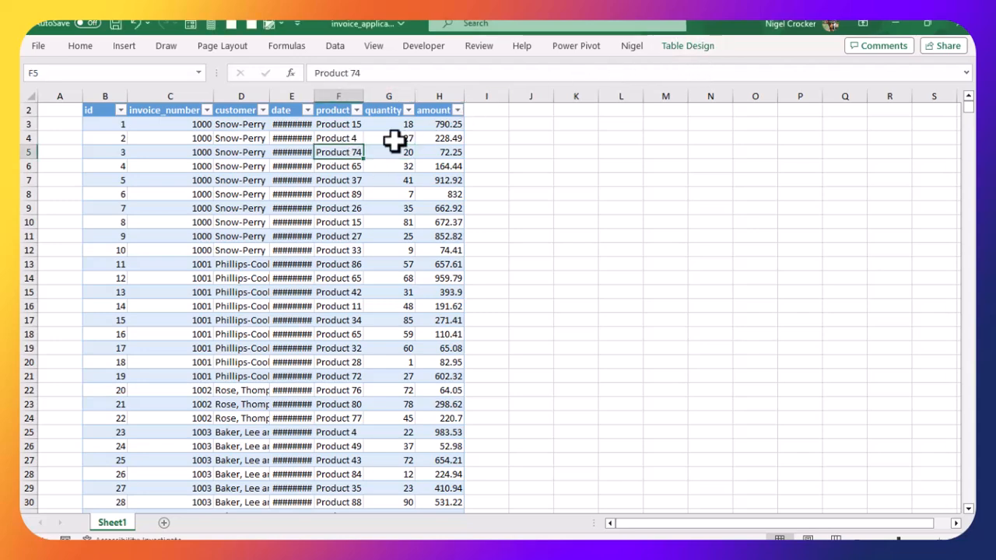
{"action": "left_click", "coordinate": [696, 45]}
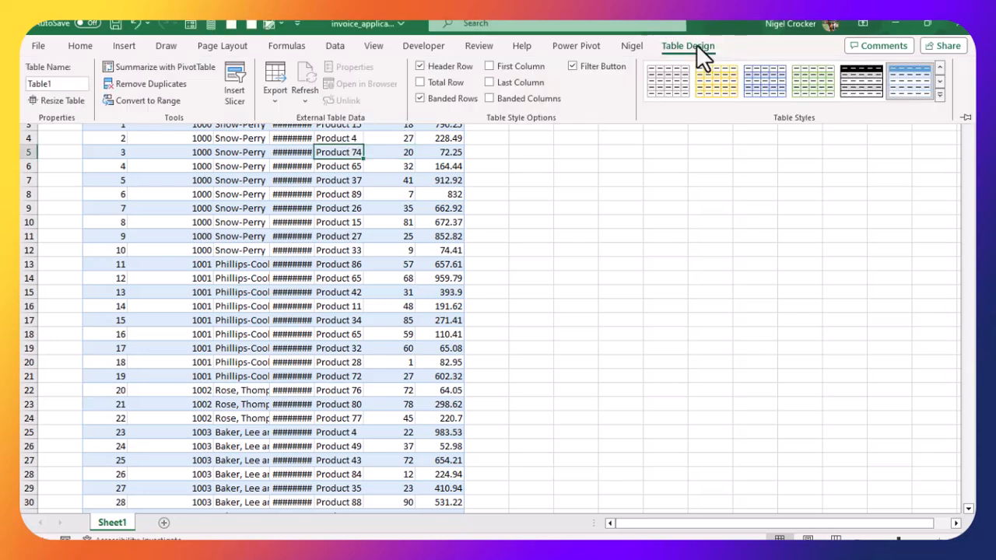
{"action": "left_click", "coordinate": [59, 83]}
{"action": "type", "text": "input"}
{"action": "key", "text": "Return"}
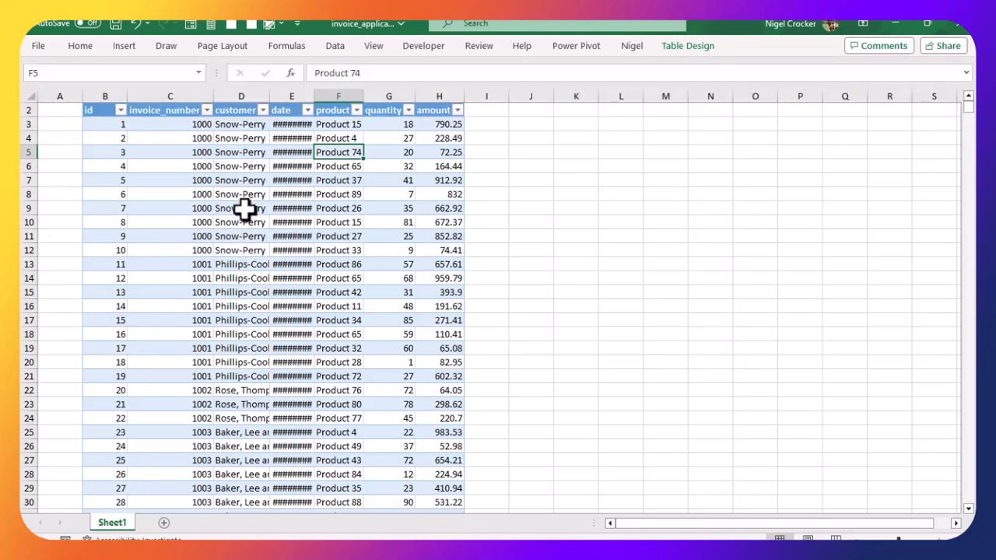
Step: Rename the worksheet to input
{"action": "scroll", "coordinate": [237, 224], "scroll_direction": "up", "scroll_amount": 1}
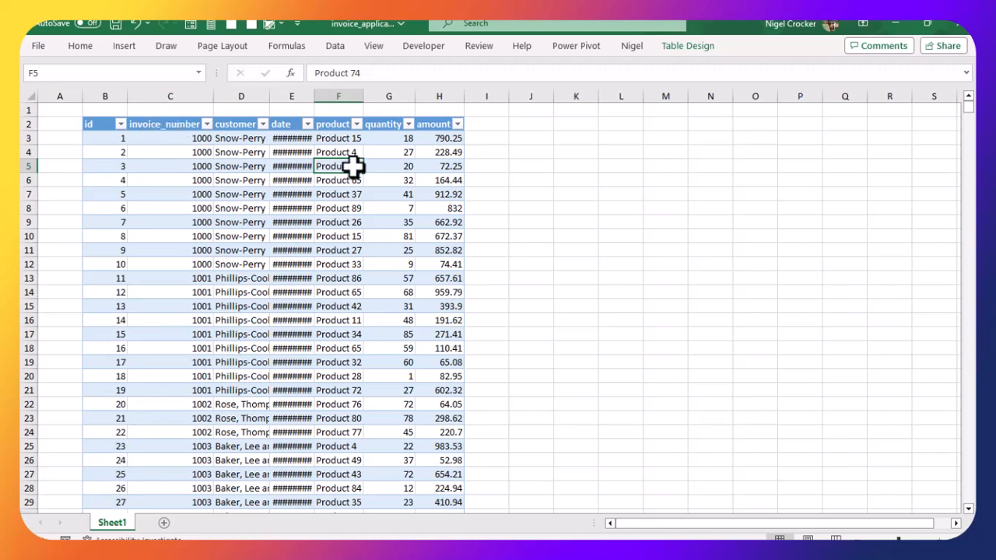
{"action": "left_click", "coordinate": [688, 45]}
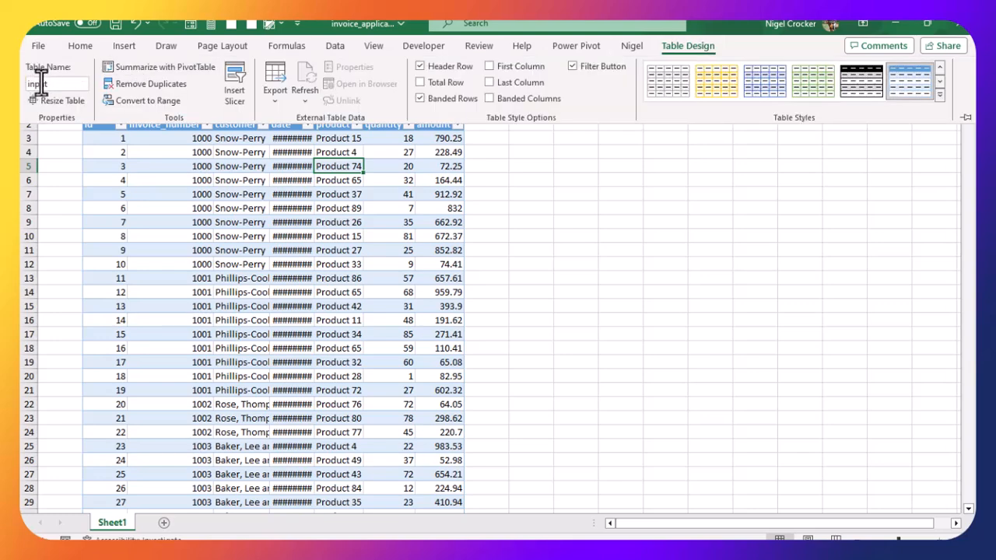
{"action": "right_click", "coordinate": [127, 527]}
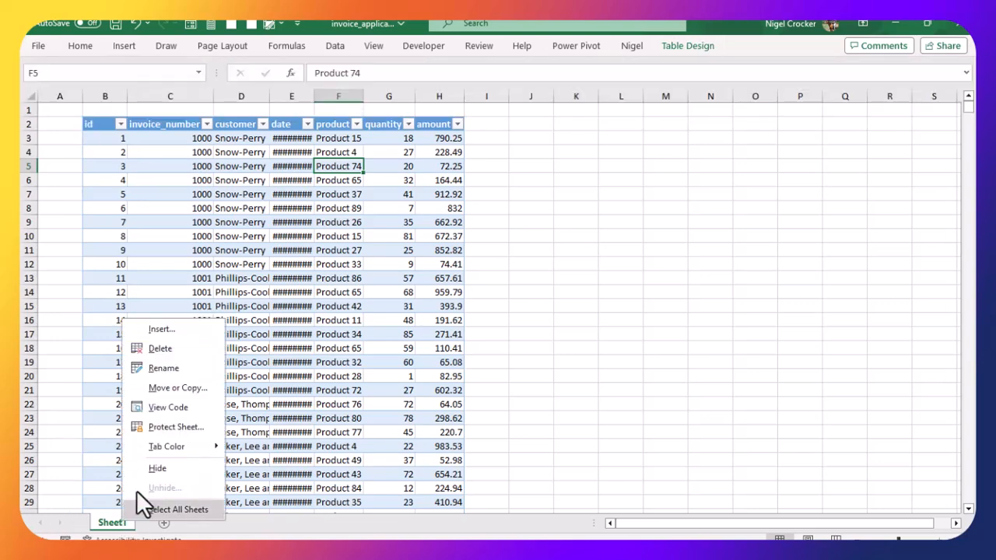
{"action": "left_click", "coordinate": [172, 369]}
{"action": "type", "text": "i"}
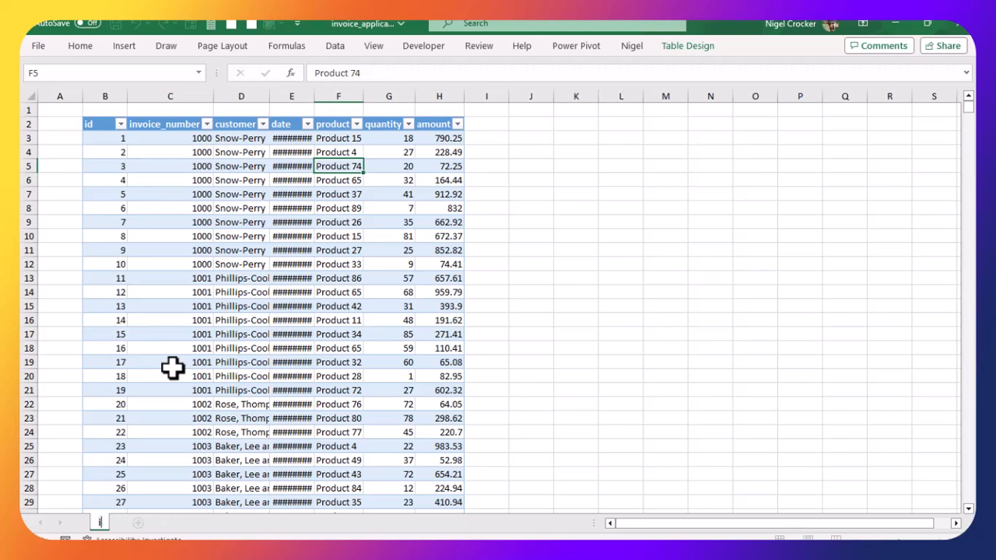
{"action": "type", "text": "nput"}
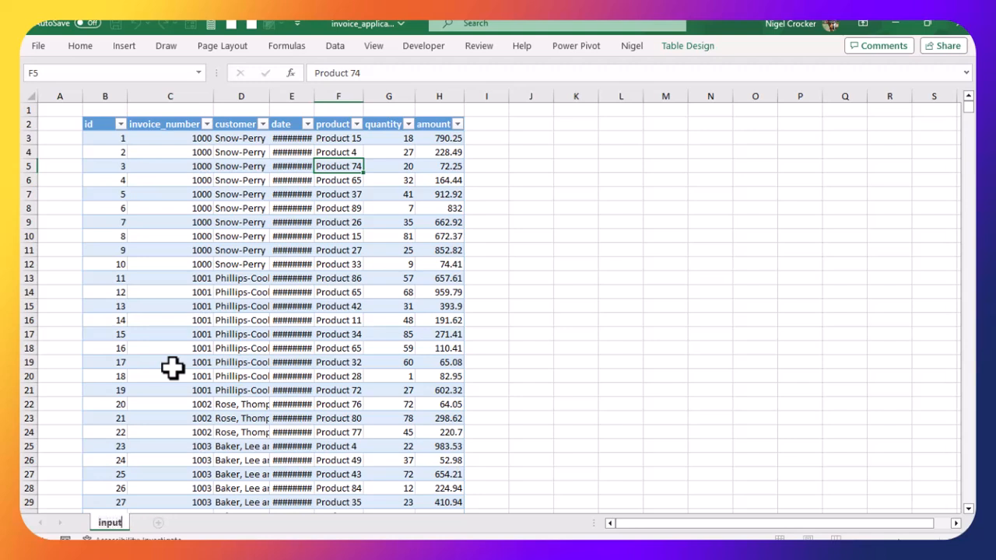
Step: Select the whole sheet and autofit all column widths
{"action": "left_click", "coordinate": [256, 319]}
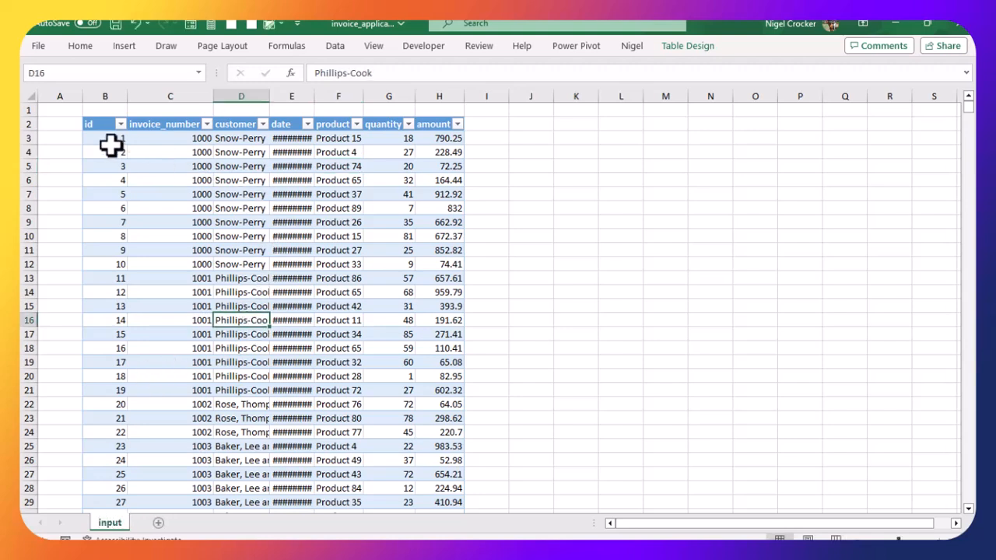
{"action": "left_click", "coordinate": [28, 97]}
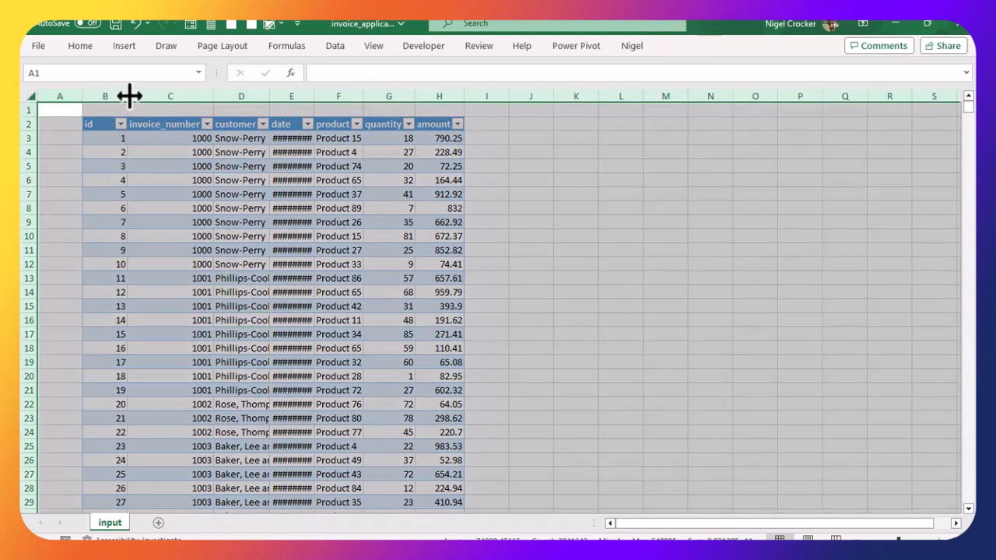
{"action": "left_click_drag", "start_coordinate": [128, 95], "coordinate": [126, 96]}
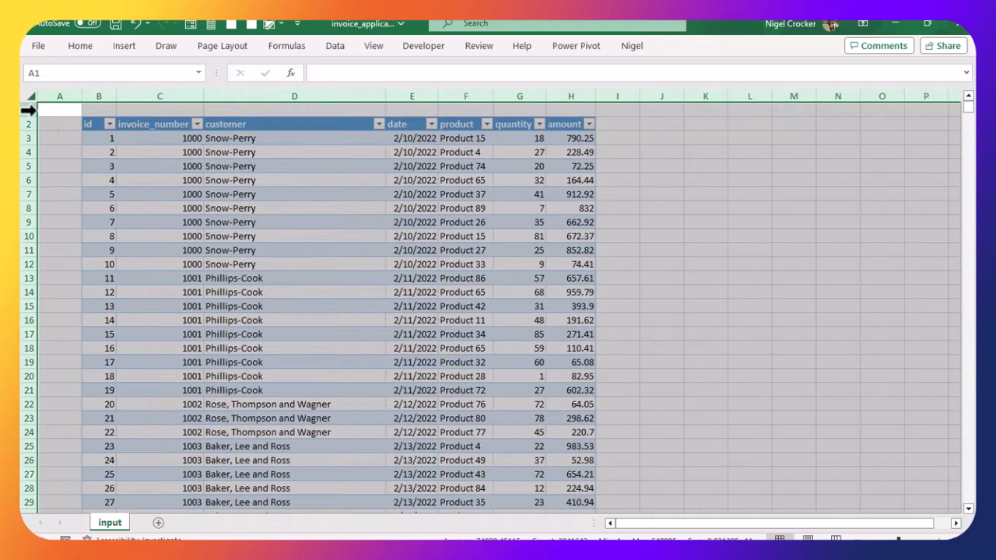
{"action": "left_click", "coordinate": [225, 205]}
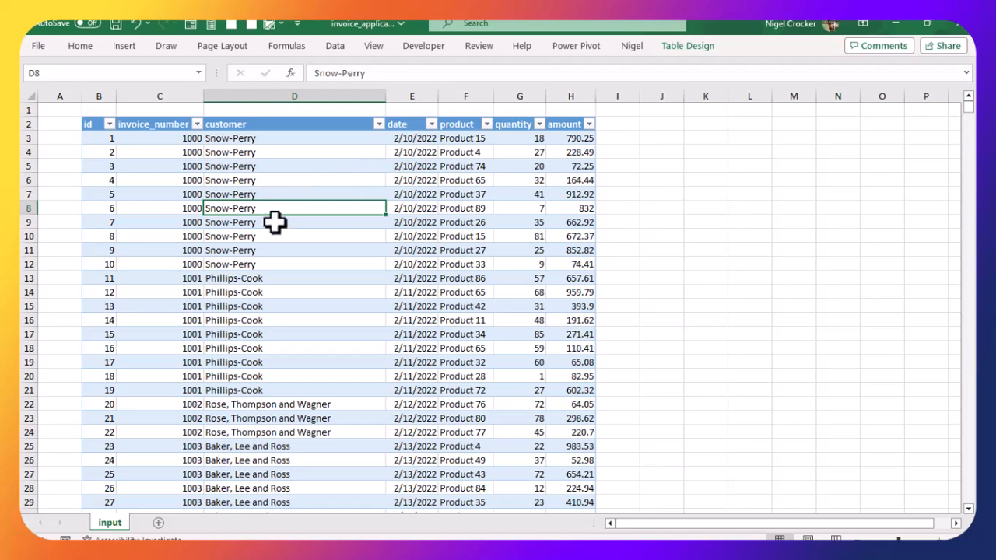
Step: Format the id column's values as Number with 0 decimal places
{"action": "left_click", "coordinate": [237, 179]}
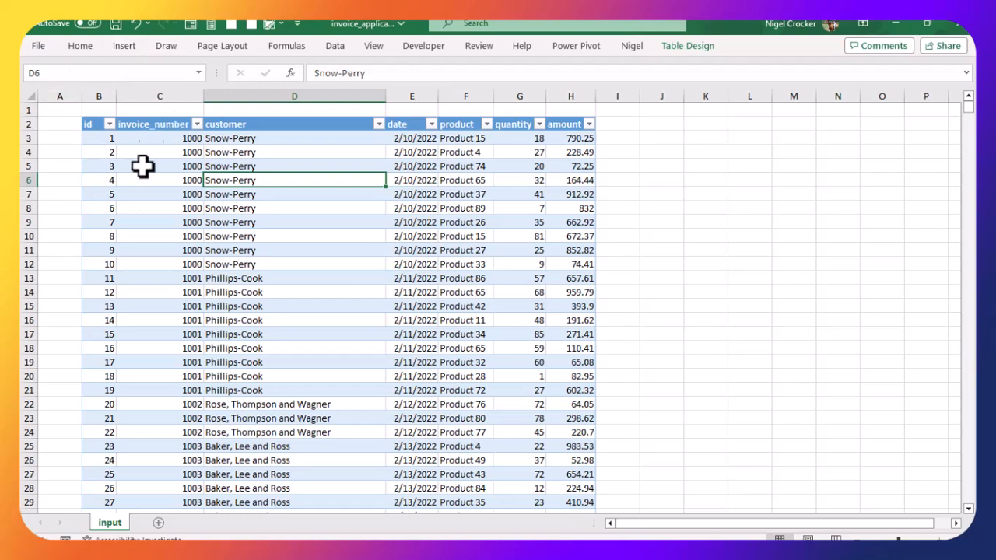
{"action": "left_click", "coordinate": [106, 139]}
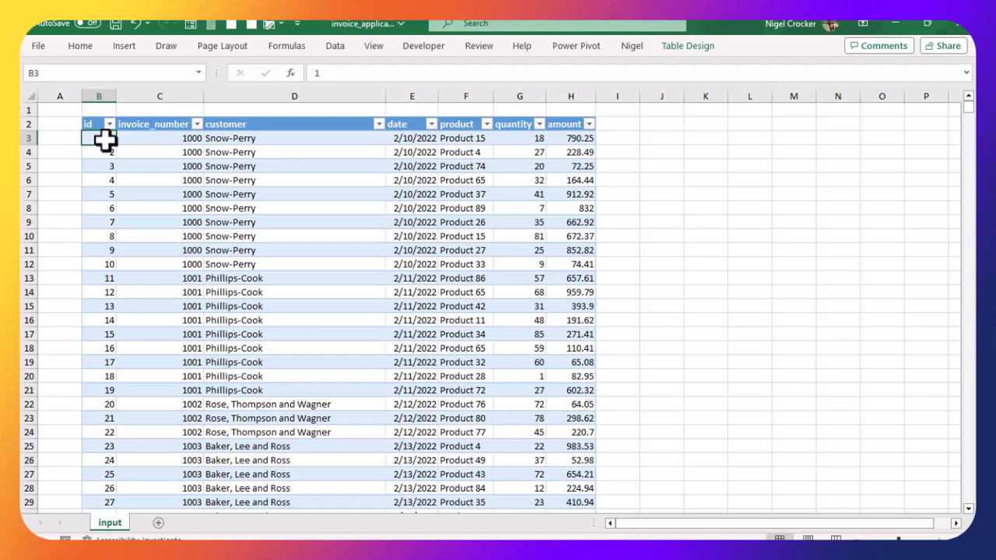
{"action": "key", "text": "ctrl+shift+Down"}
{"action": "key", "text": "ctrl+BackSpace"}
{"action": "key", "text": "ctrl+1"}
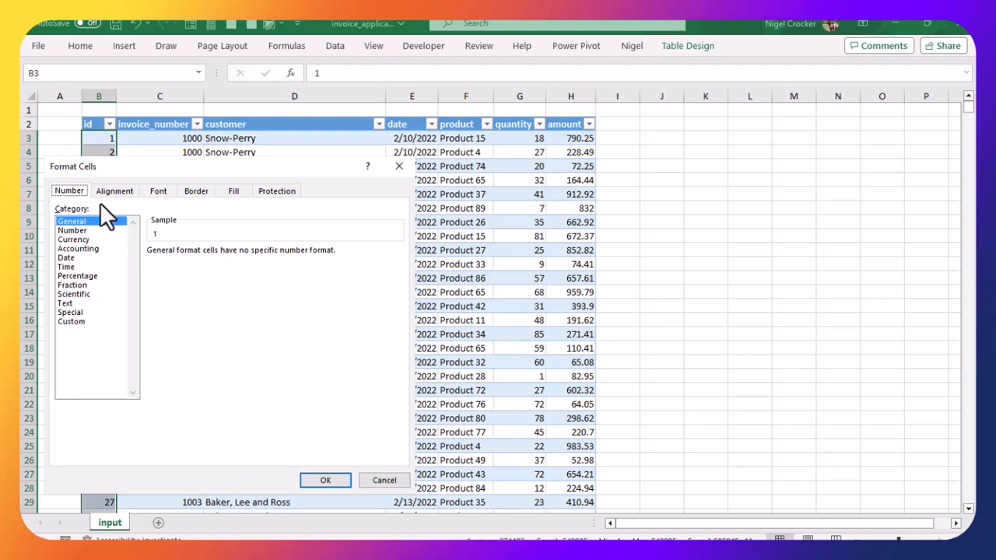
{"action": "left_click", "coordinate": [77, 231]}
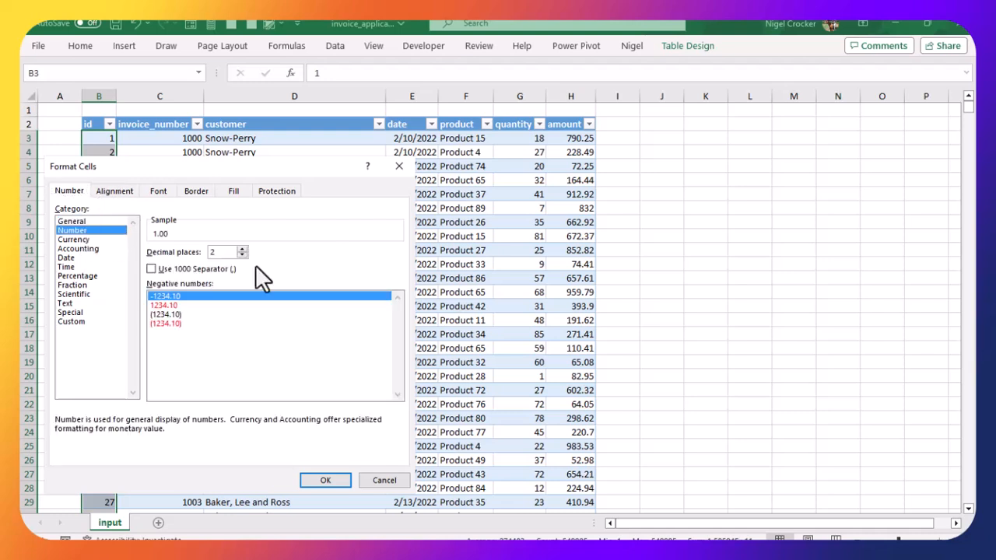
{"action": "left_click", "coordinate": [242, 256]}
{"action": "left_click", "coordinate": [242, 256]}
{"action": "left_click", "coordinate": [325, 480]}
Step: Format the invoice_number column's values as Number with 0 decimal places
{"action": "left_click", "coordinate": [176, 138]}
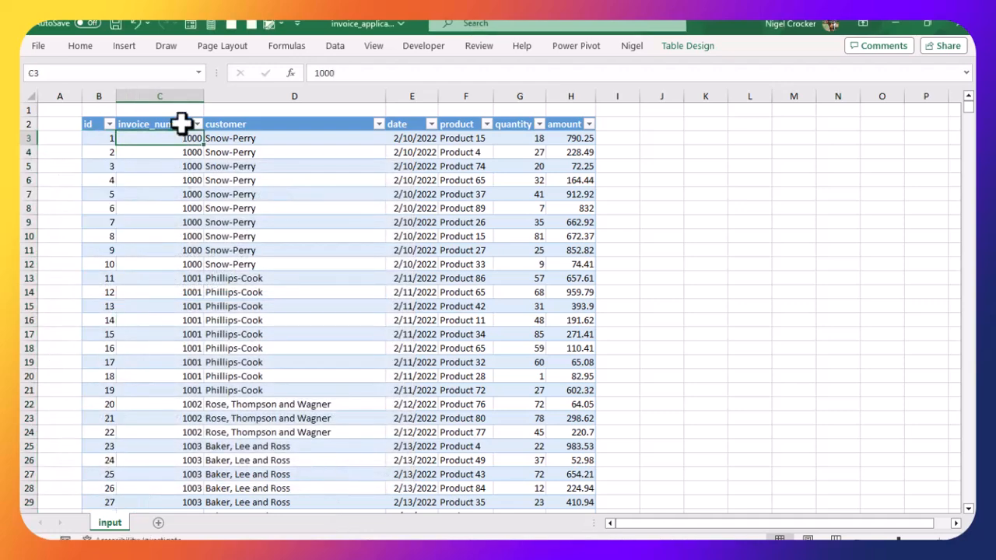
{"action": "key", "text": "ctrl+shift+Down"}
{"action": "key", "text": "ctrl+BackSpace"}
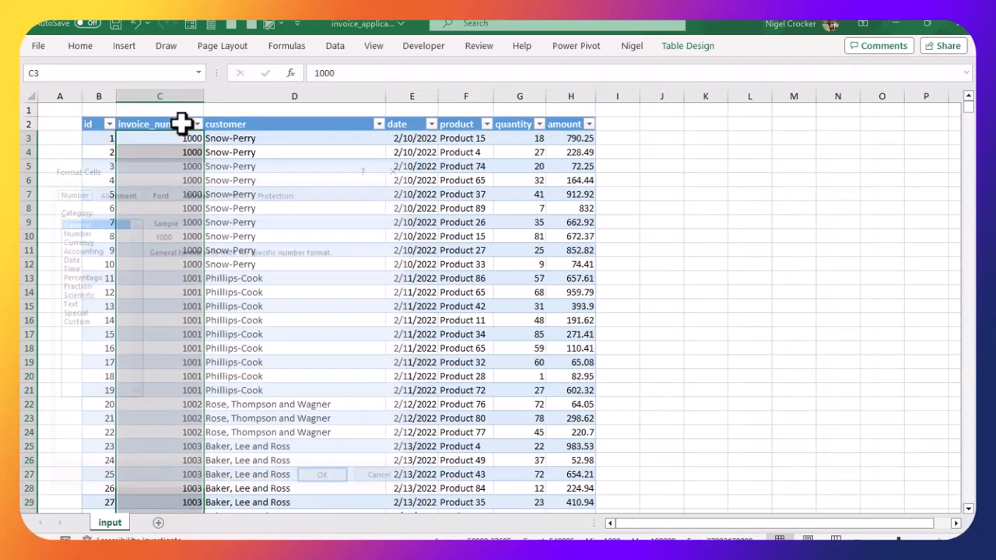
{"action": "key", "text": "ctrl+1"}
{"action": "left_click", "coordinate": [70, 231]}
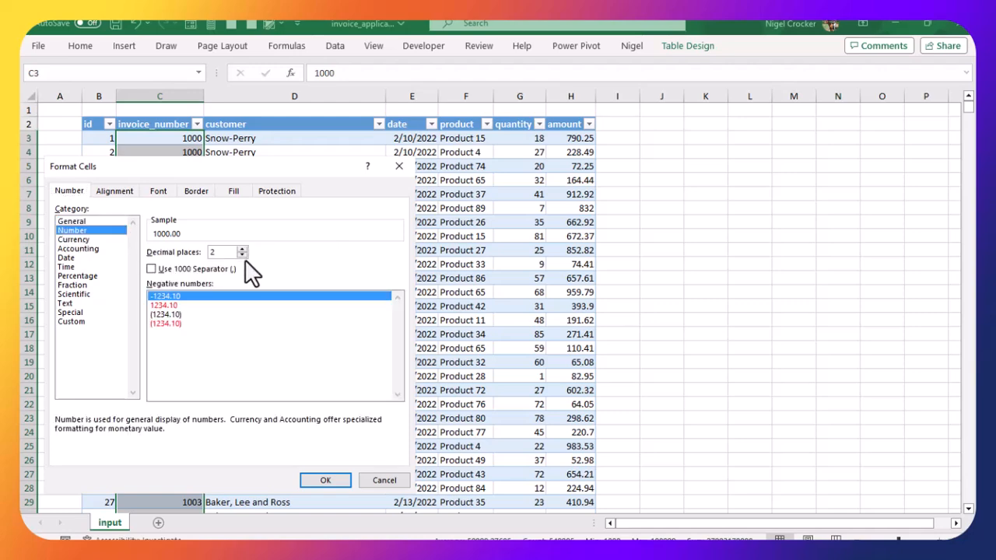
{"action": "left_click", "coordinate": [242, 255]}
{"action": "left_click", "coordinate": [242, 255]}
{"action": "left_click", "coordinate": [325, 482]}
Step: Format the customer column's values as Text
{"action": "left_click", "coordinate": [283, 139]}
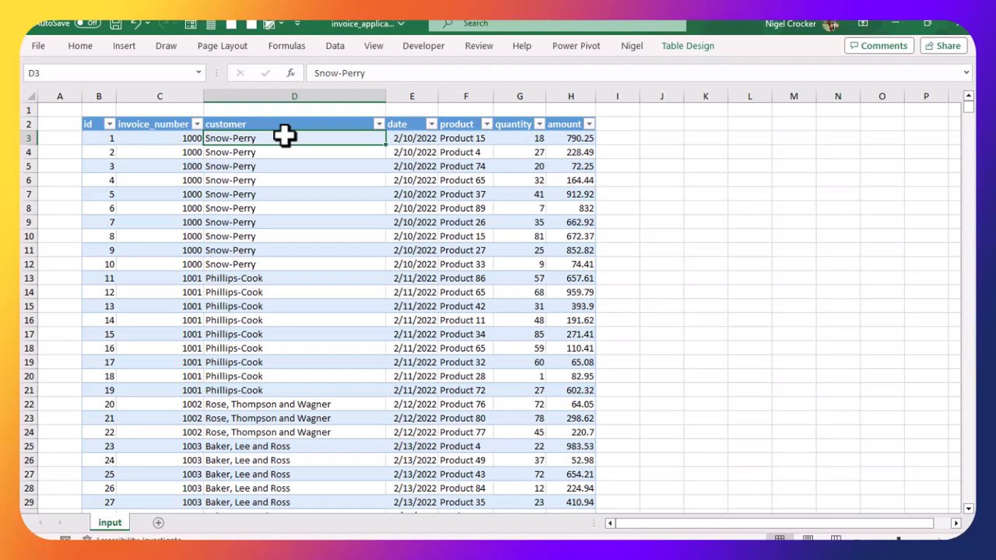
{"action": "key", "text": "ctrl+shift+Down"}
{"action": "key", "text": "ctrl+BackSpace"}
{"action": "key", "text": "ctrl+1"}
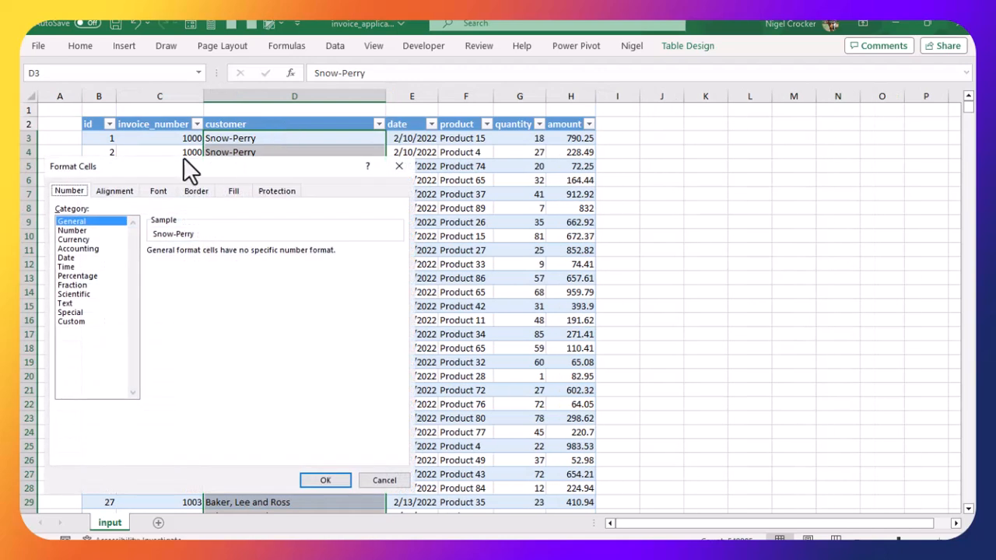
{"action": "left_click", "coordinate": [68, 304]}
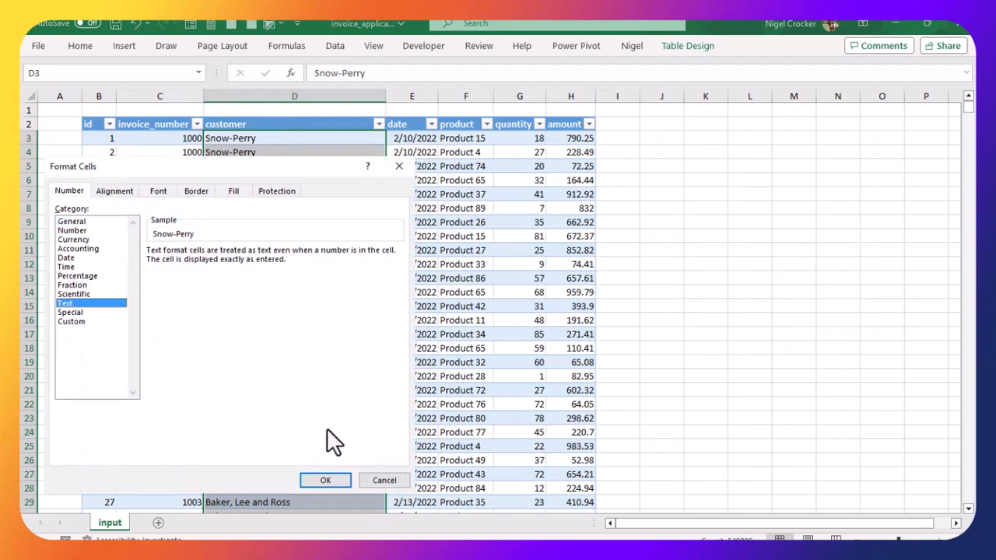
{"action": "left_click", "coordinate": [331, 479]}
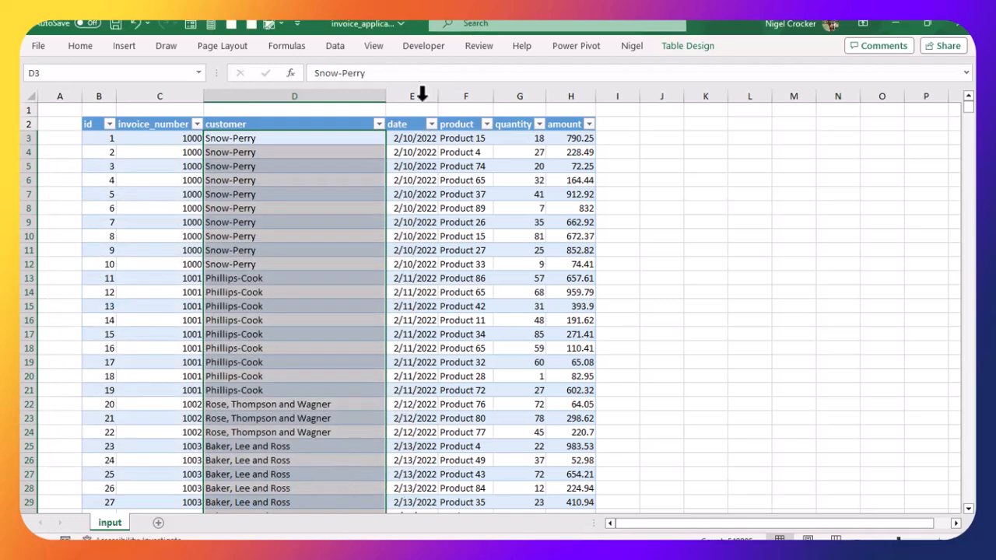
Step: Format the date column's values as Date with the 14-Mar-2012 type
{"action": "left_click", "coordinate": [412, 139]}
{"action": "key", "text": "ctrl+shift+Down"}
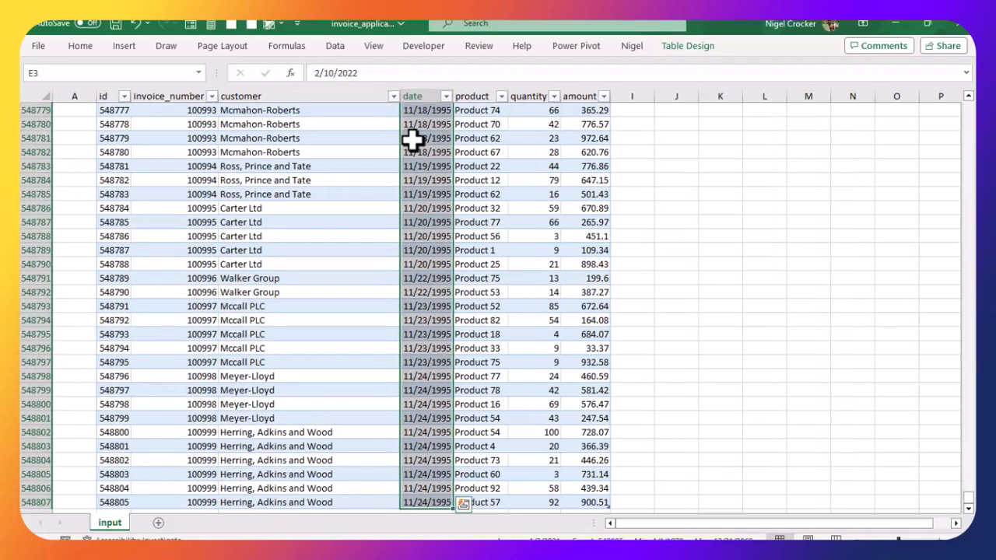
{"action": "key", "text": "ctrl+BackSpace"}
{"action": "key", "text": "ctrl+1"}
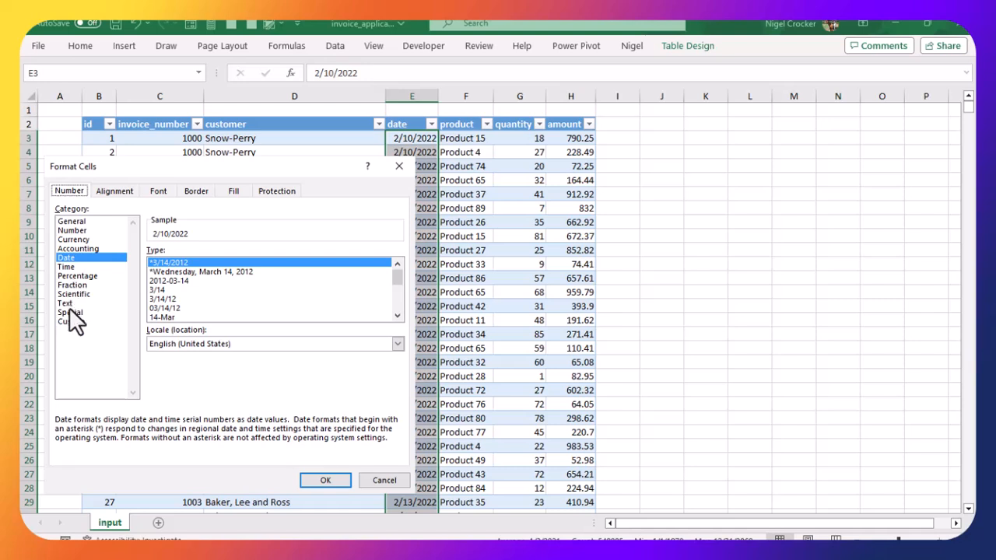
{"action": "left_click", "coordinate": [68, 303]}
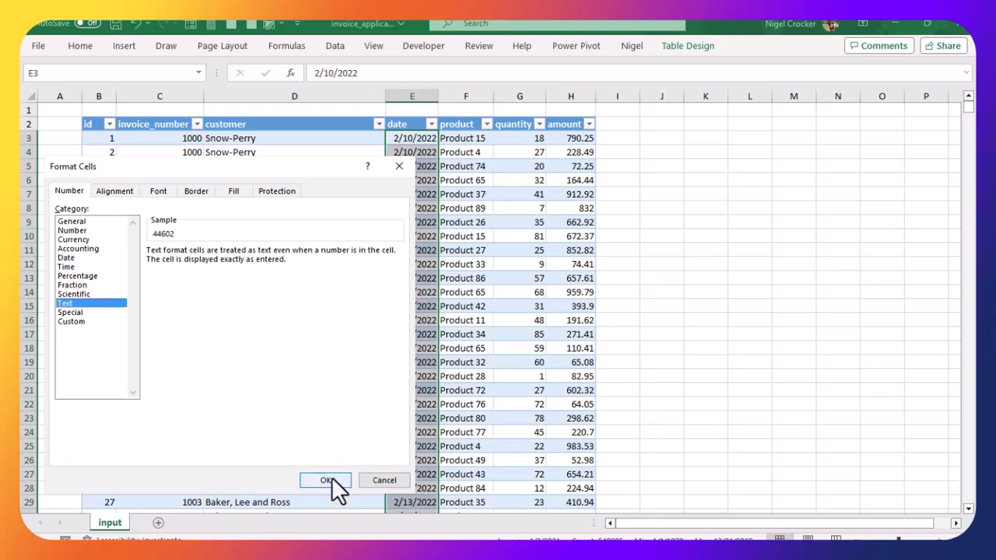
{"action": "left_click", "coordinate": [70, 258]}
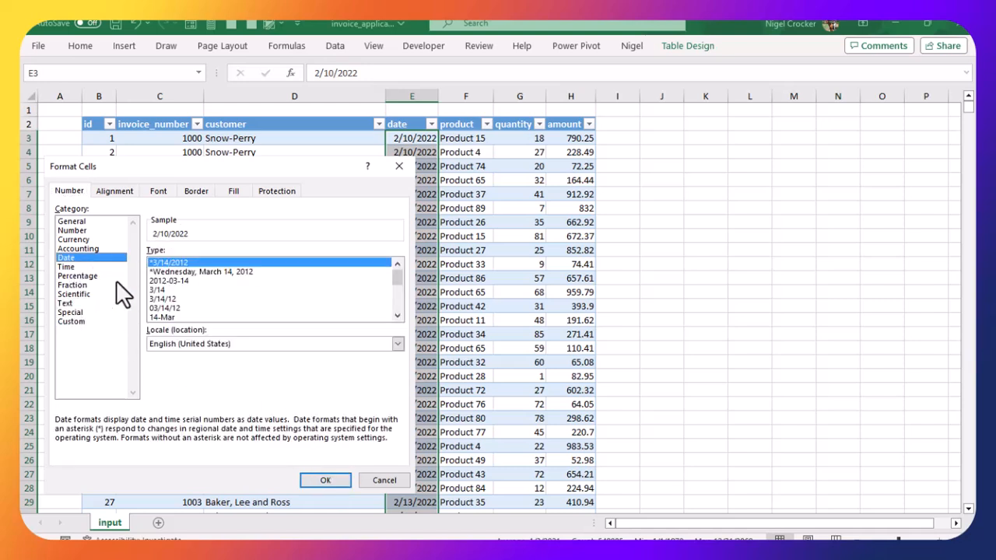
{"action": "left_click_drag", "start_coordinate": [399, 277], "coordinate": [395, 312]}
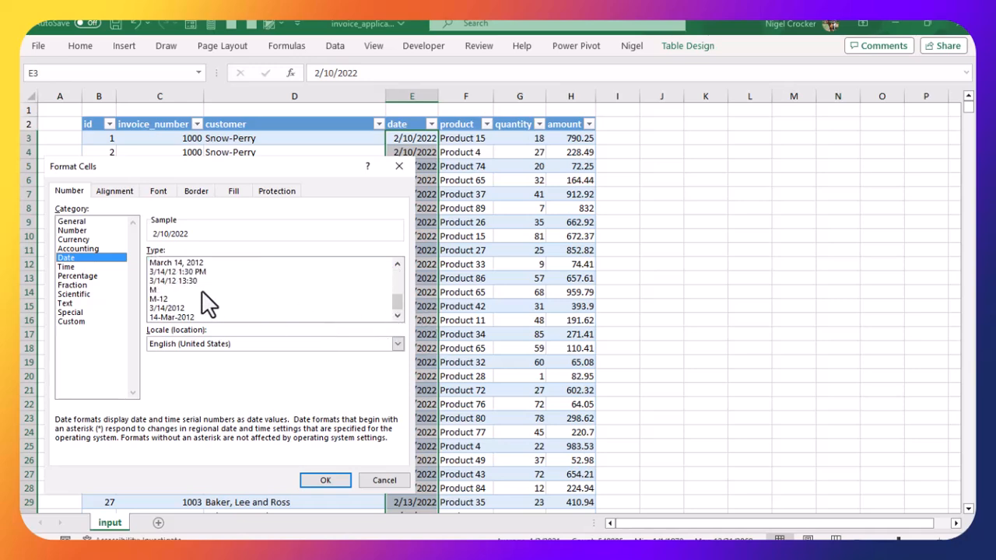
{"action": "left_click", "coordinate": [186, 316]}
{"action": "left_click", "coordinate": [325, 478]}
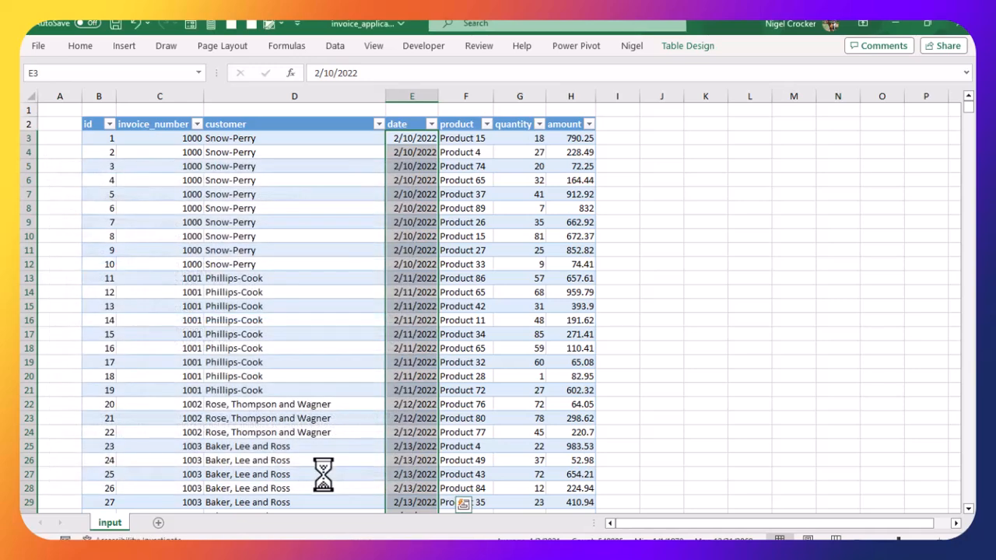
Step: Format the product column's values as Text
{"action": "left_click", "coordinate": [410, 292]}
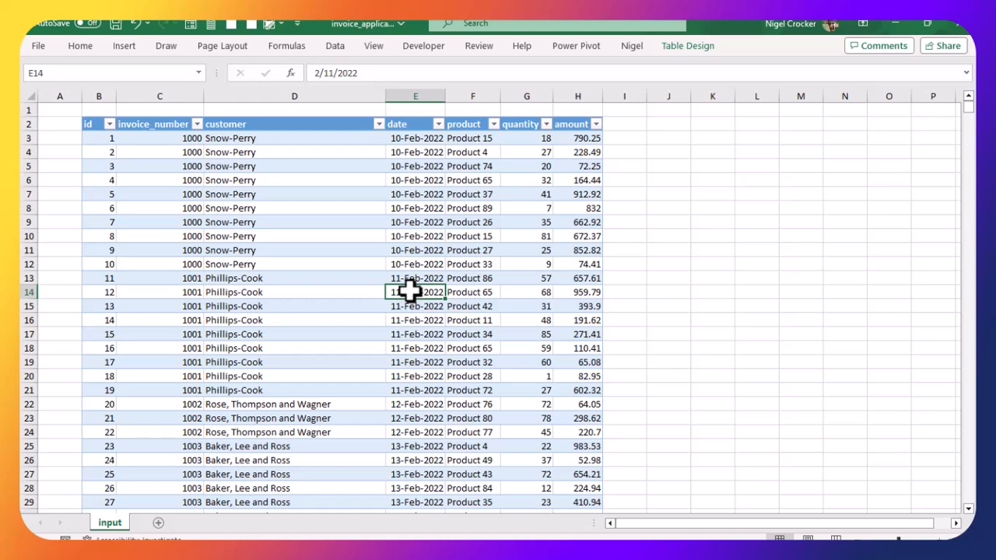
{"action": "key", "text": "ctrl+Down"}
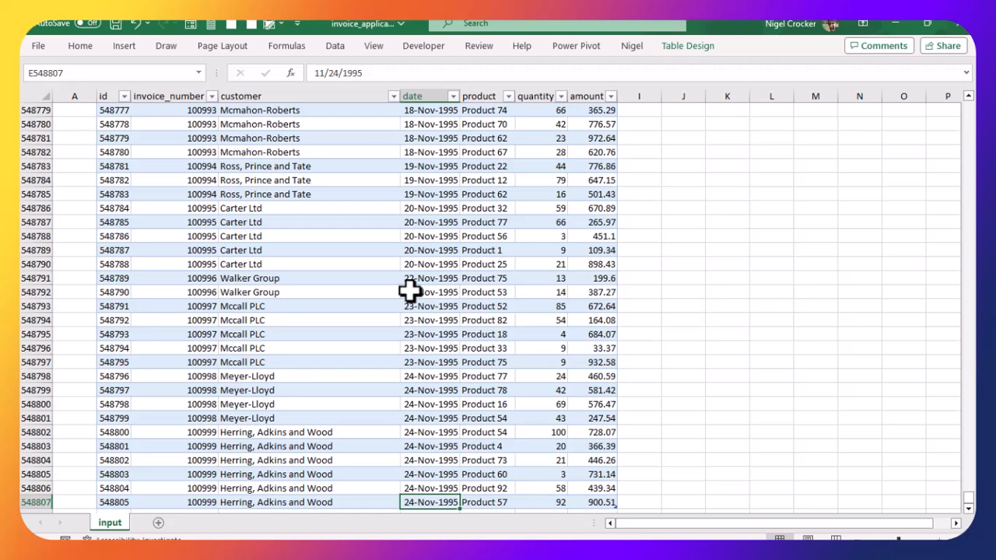
{"action": "key", "text": "ctrl+Up"}
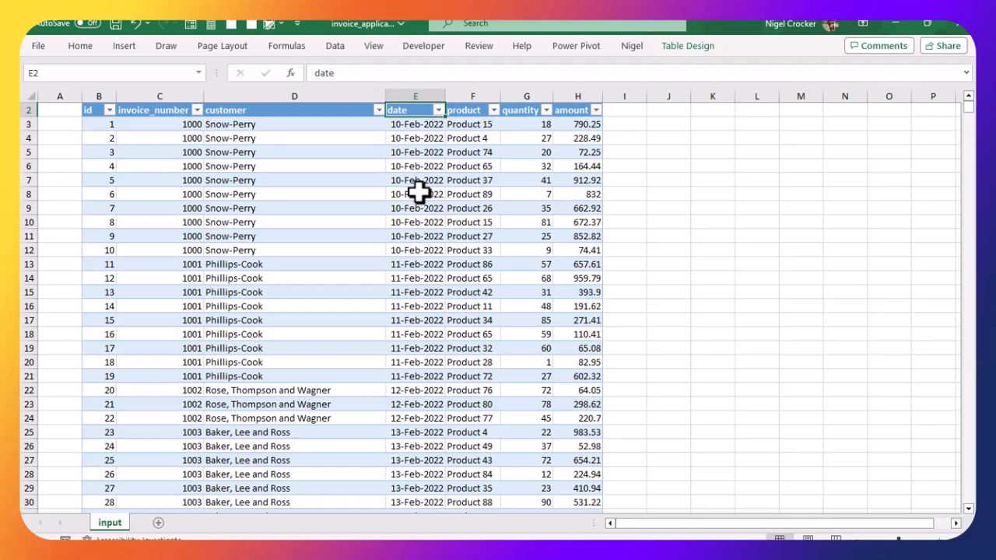
{"action": "left_click", "coordinate": [467, 122]}
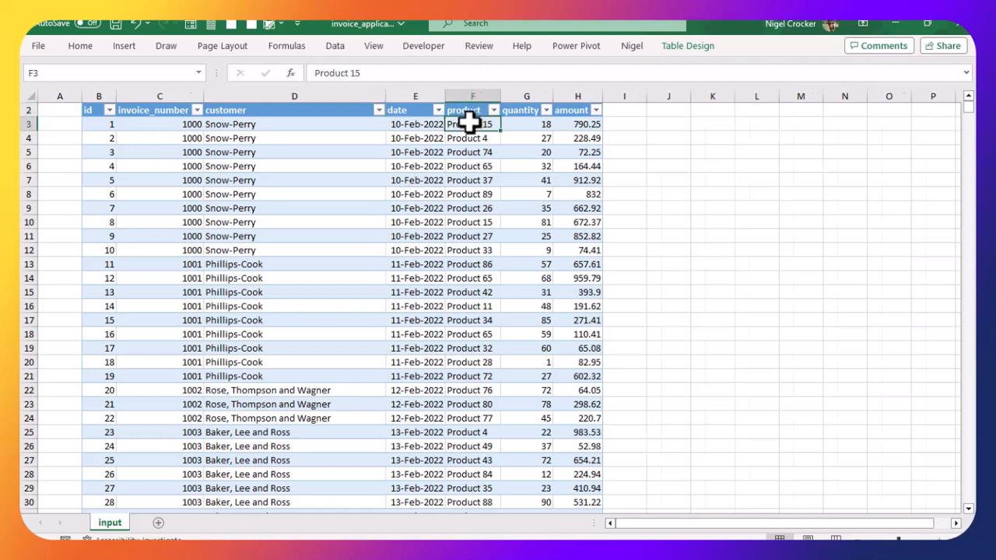
{"action": "key", "text": "ctrl+shift+Down"}
{"action": "key", "text": "ctrl+BackSpace"}
{"action": "key", "text": "ctrl+1"}
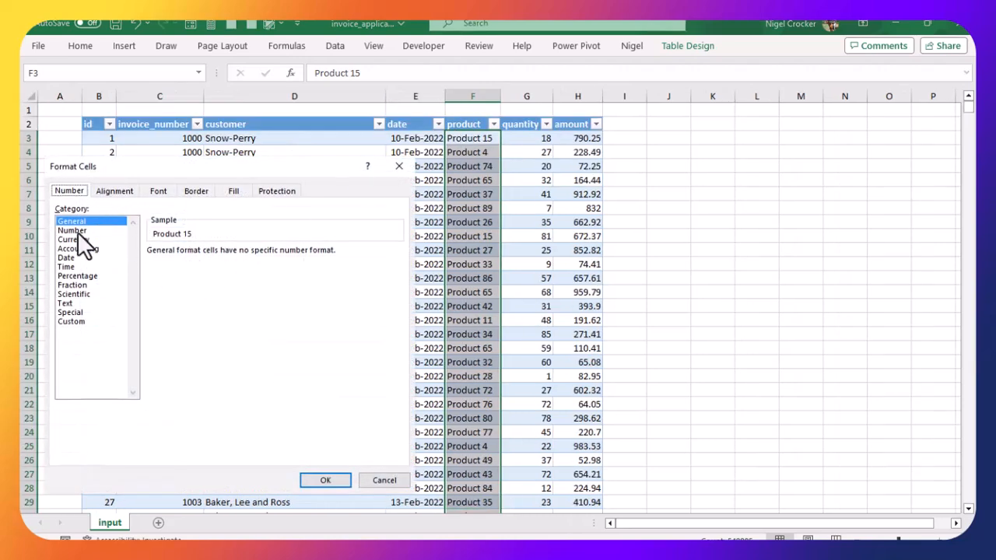
{"action": "left_click", "coordinate": [69, 302]}
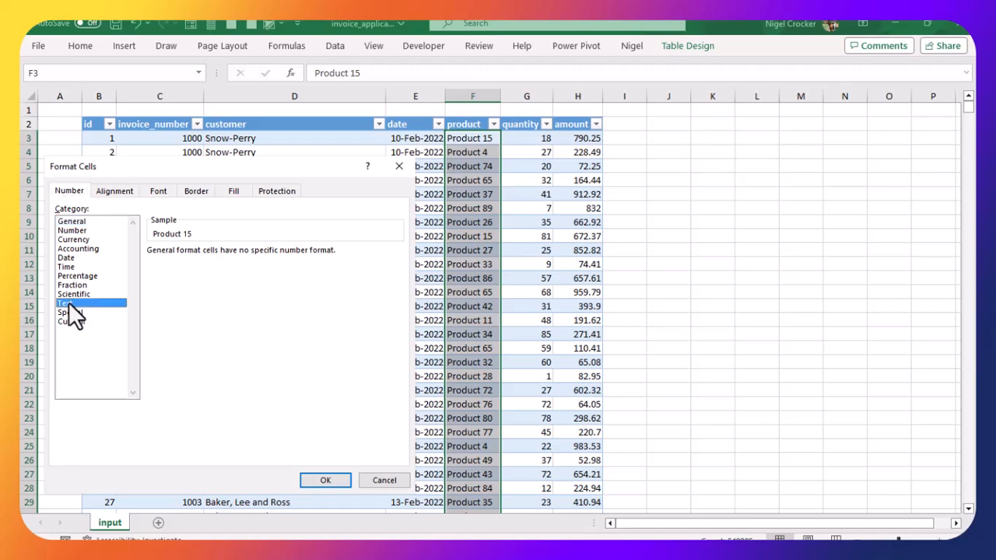
{"action": "left_click", "coordinate": [319, 483]}
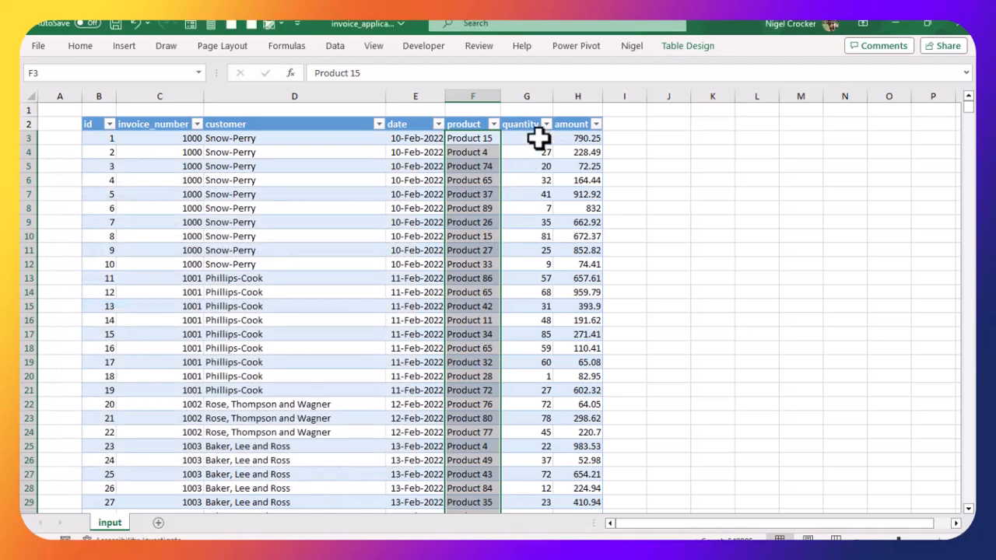
Step: Format the quantity column's values as Number with 0 decimal places
{"action": "key", "text": "alt+Tab"}
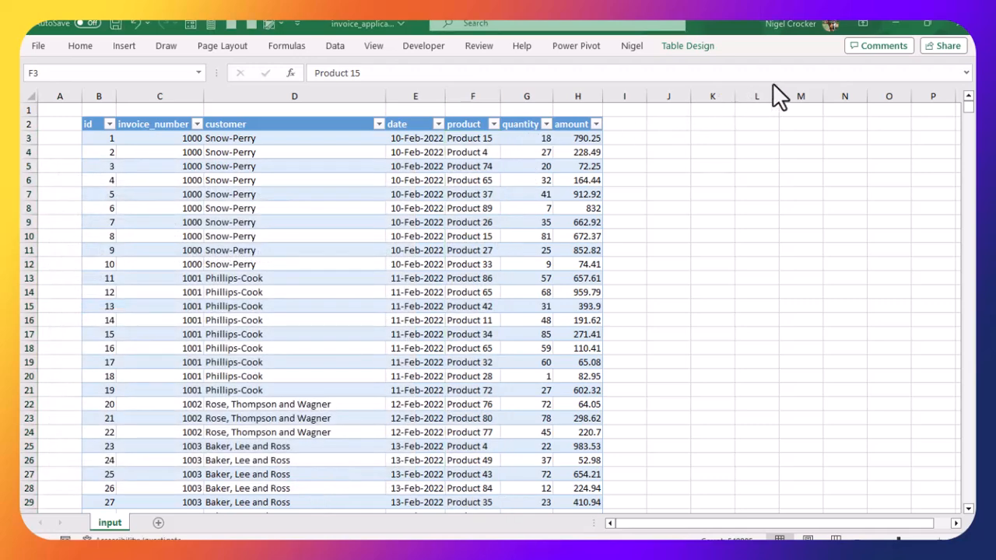
{"action": "left_click", "coordinate": [530, 137]}
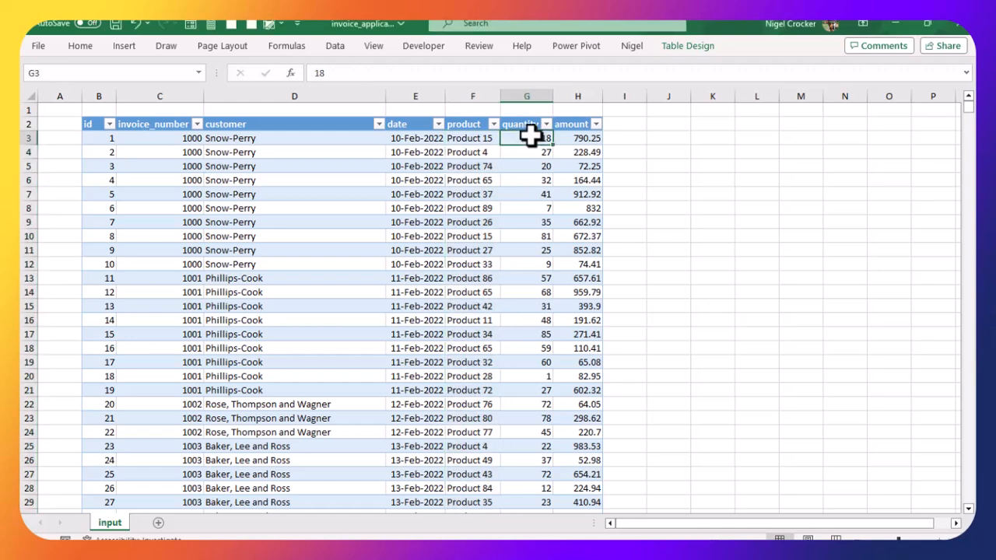
{"action": "key", "text": "ctrl+shift+Down"}
{"action": "key", "text": "ctrl+1"}
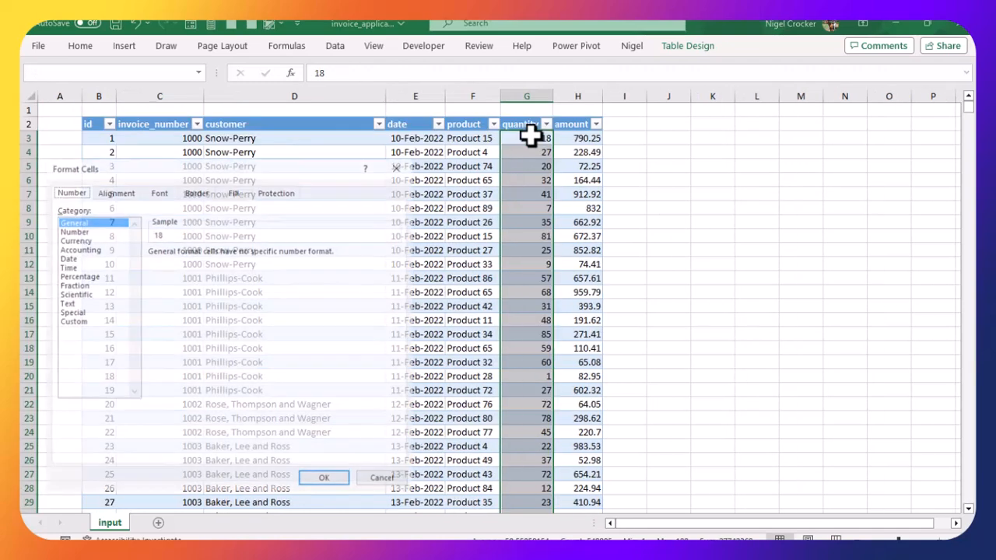
{"action": "left_click", "coordinate": [97, 231]}
{"action": "left_click", "coordinate": [242, 256]}
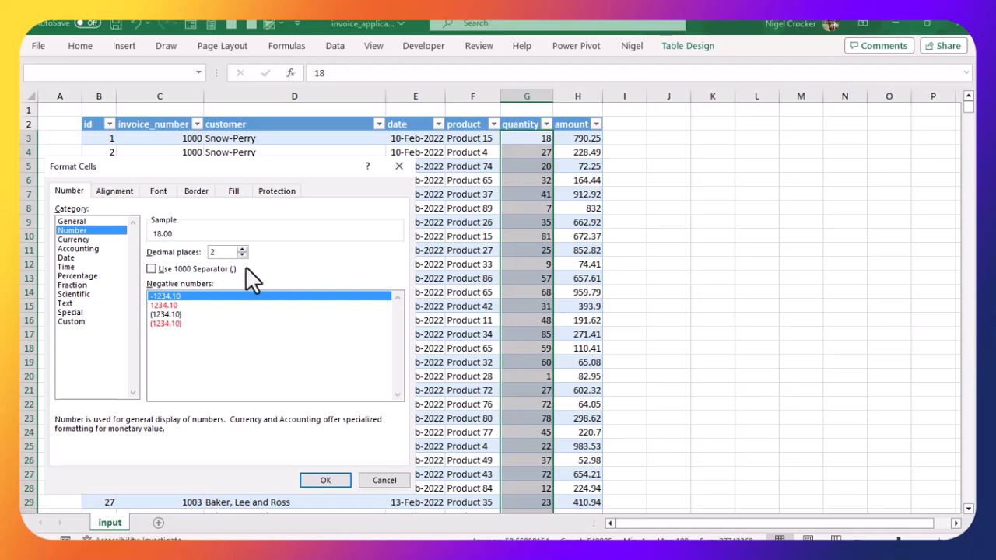
{"action": "left_click", "coordinate": [242, 255]}
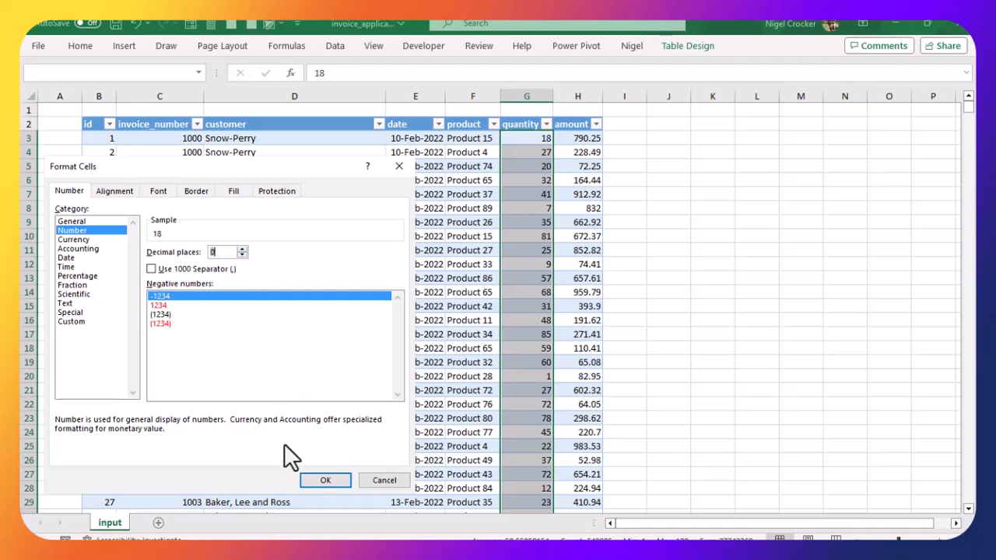
{"action": "left_click", "coordinate": [334, 483]}
Step: Format the amount column's values as Currency with the R symbol and 2 decimal places
{"action": "left_click", "coordinate": [585, 137]}
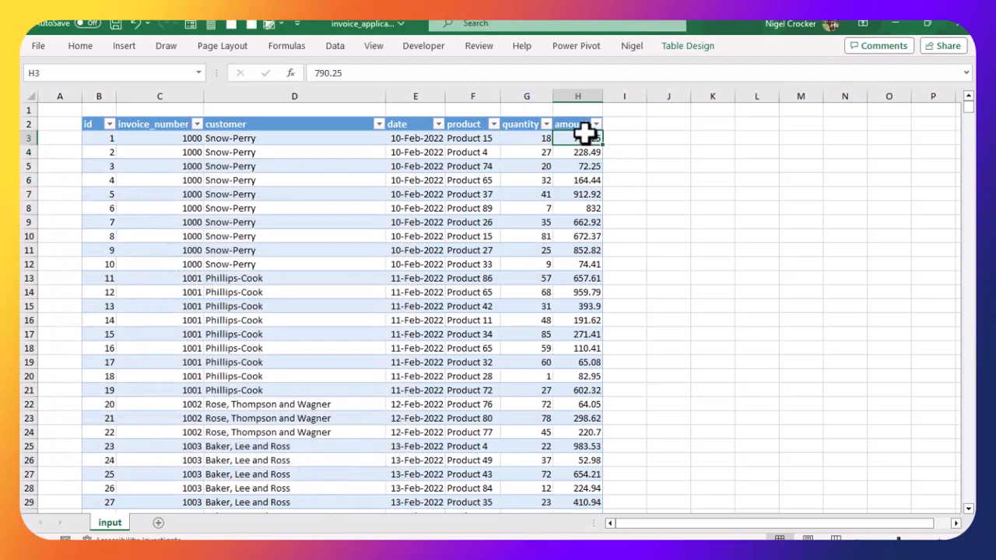
{"action": "key", "text": "ctrl+shift+Down"}
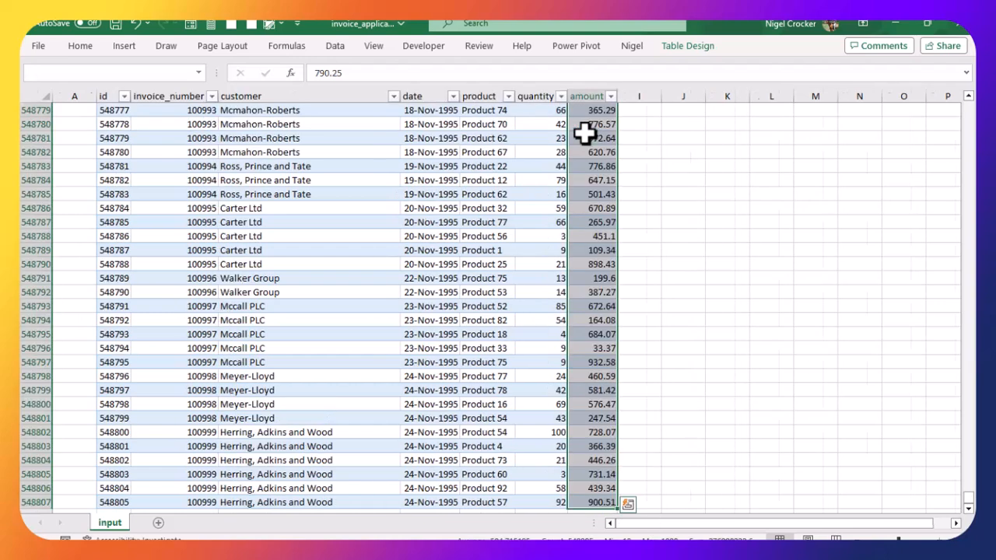
{"action": "key", "text": "ctrl+BackSpace"}
{"action": "key", "text": "ctrl+1"}
{"action": "left_click", "coordinate": [78, 240]}
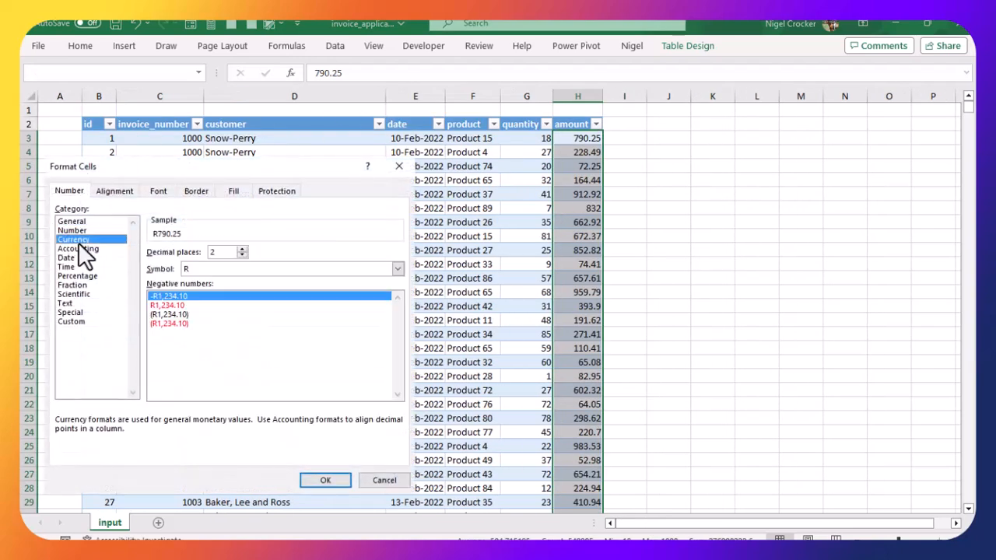
{"action": "left_click", "coordinate": [336, 480]}
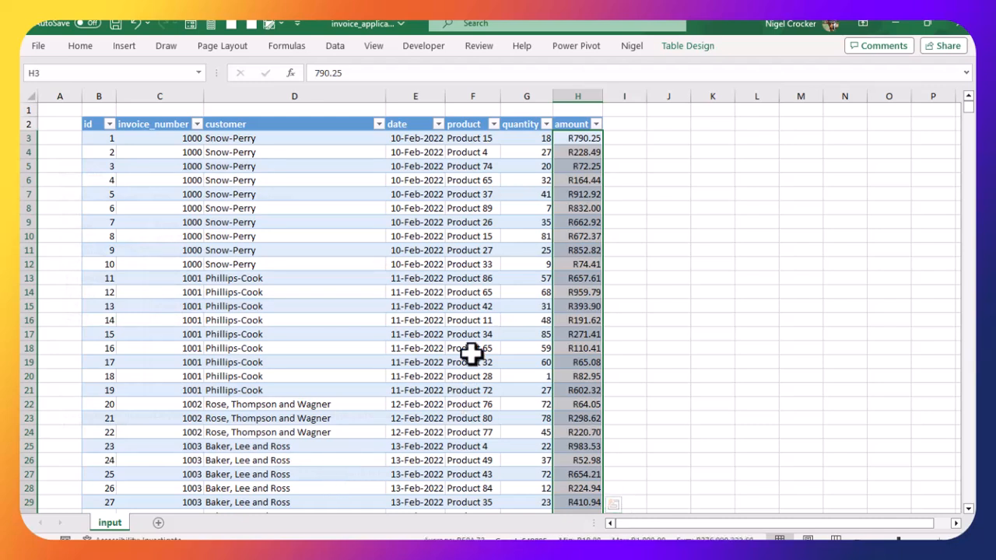
{"action": "left_click", "coordinate": [466, 320]}
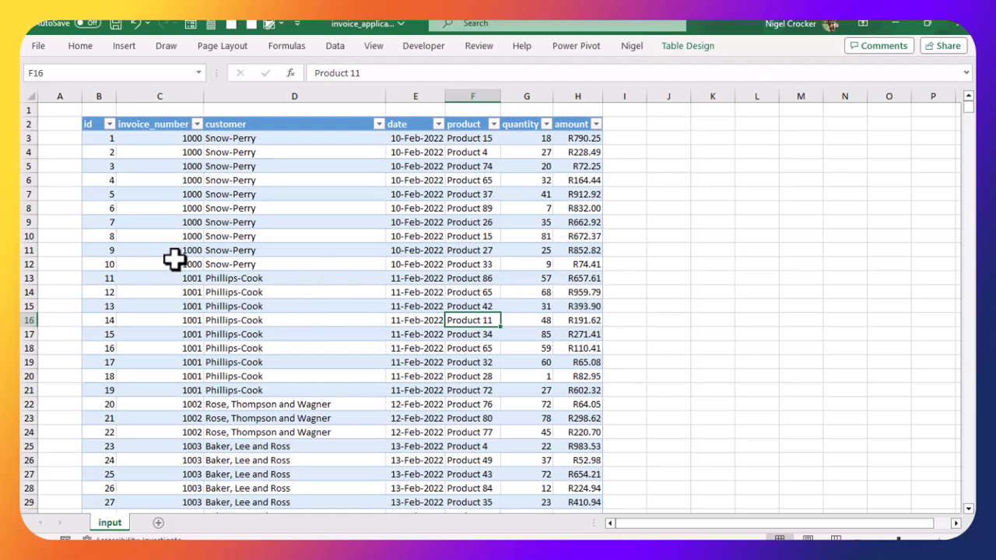
{"action": "left_click", "coordinate": [187, 232]}
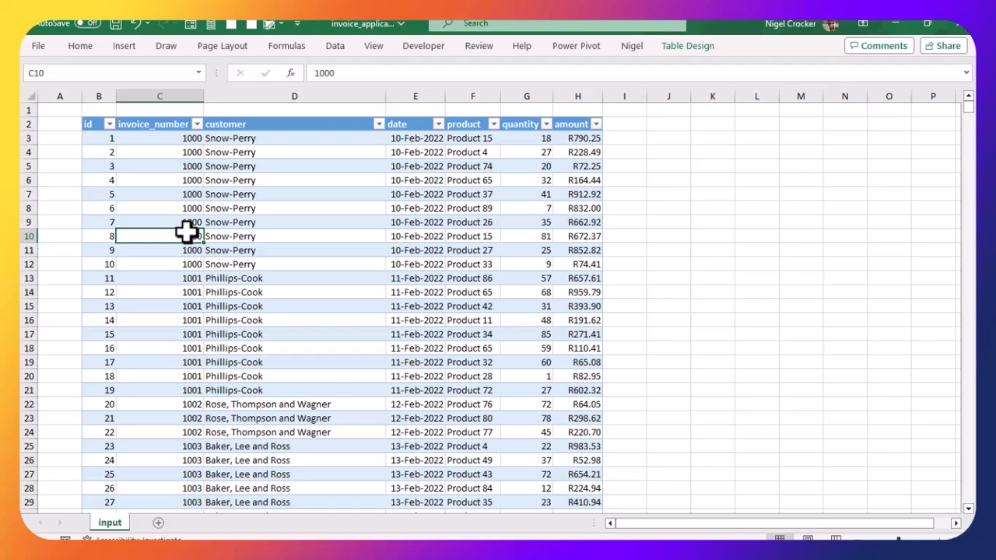
Step: Inspect the invoice_number filter list and jump to the end of the data and back to the top
{"action": "left_click", "coordinate": [198, 125]}
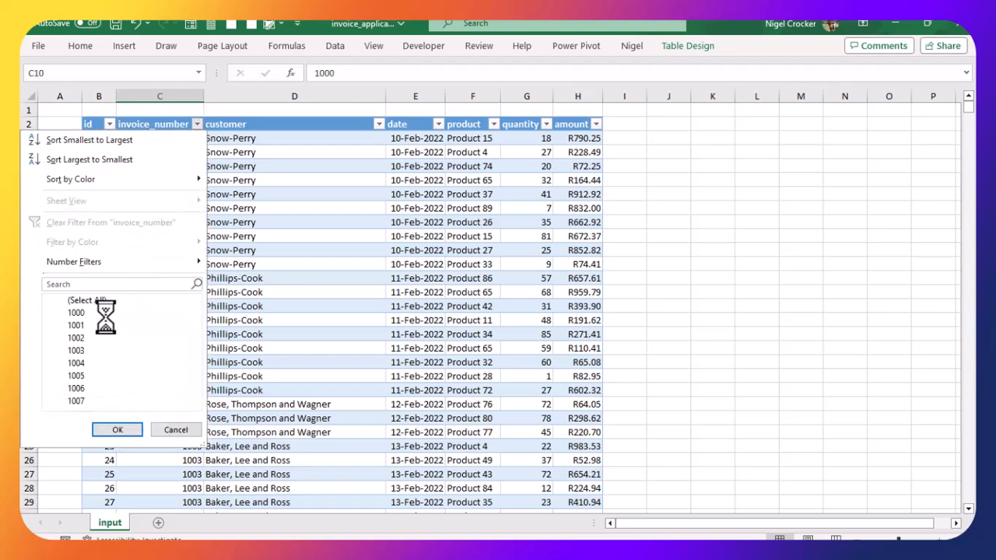
{"action": "key", "text": "Escape"}
{"action": "key", "text": "ctrl+Down"}
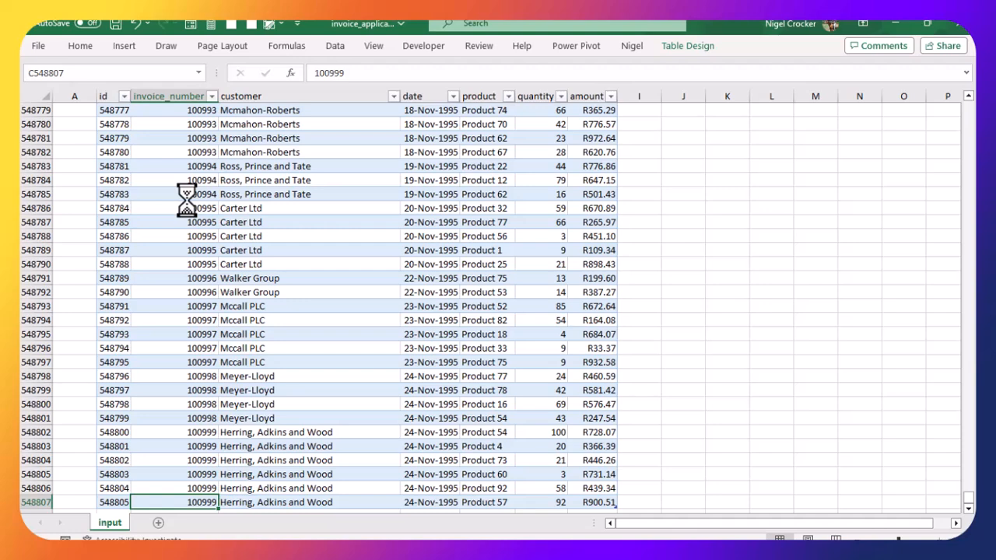
{"action": "key", "text": "ctrl+Up"}
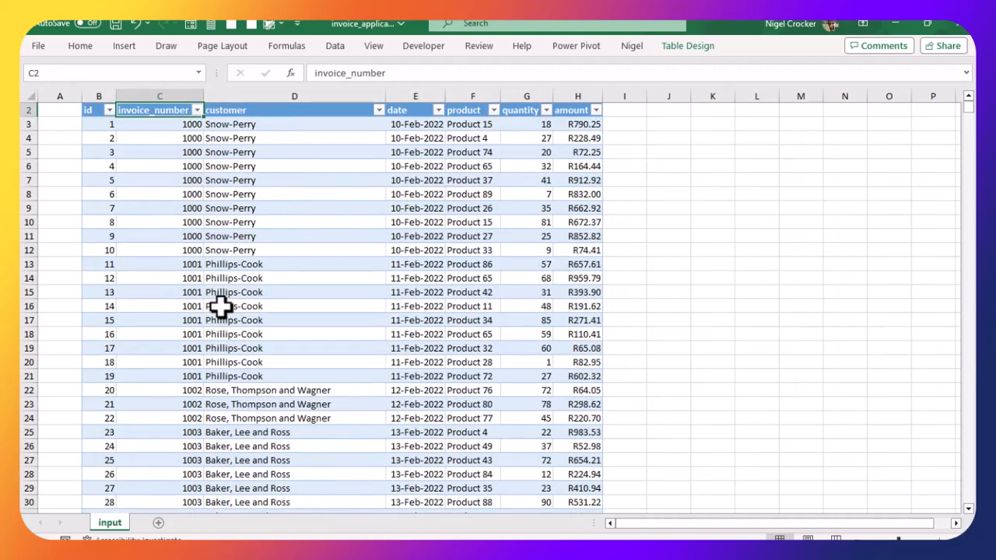
{"action": "scroll", "coordinate": [225, 369], "scroll_direction": "down", "scroll_amount": 3}
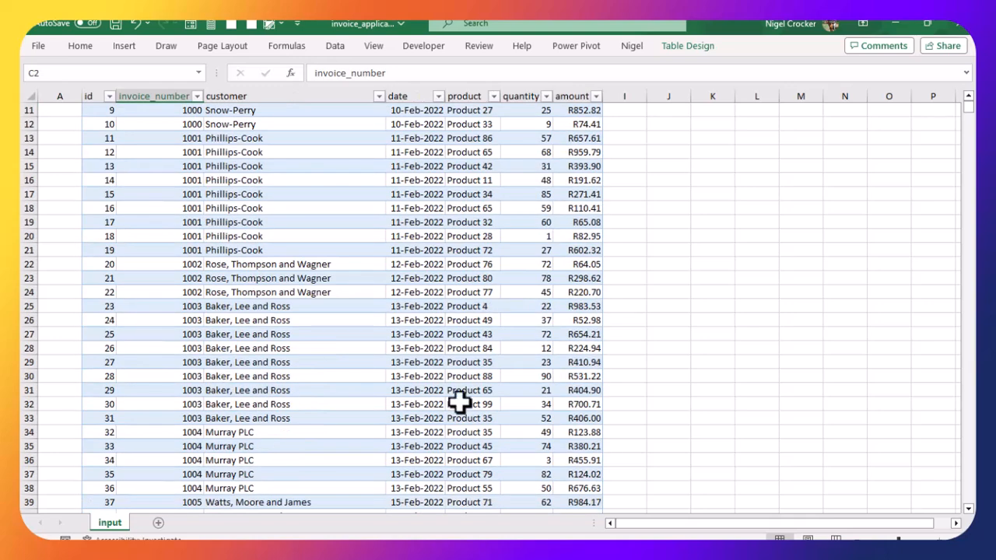
{"action": "scroll", "coordinate": [240, 429], "scroll_direction": "up", "scroll_amount": 3}
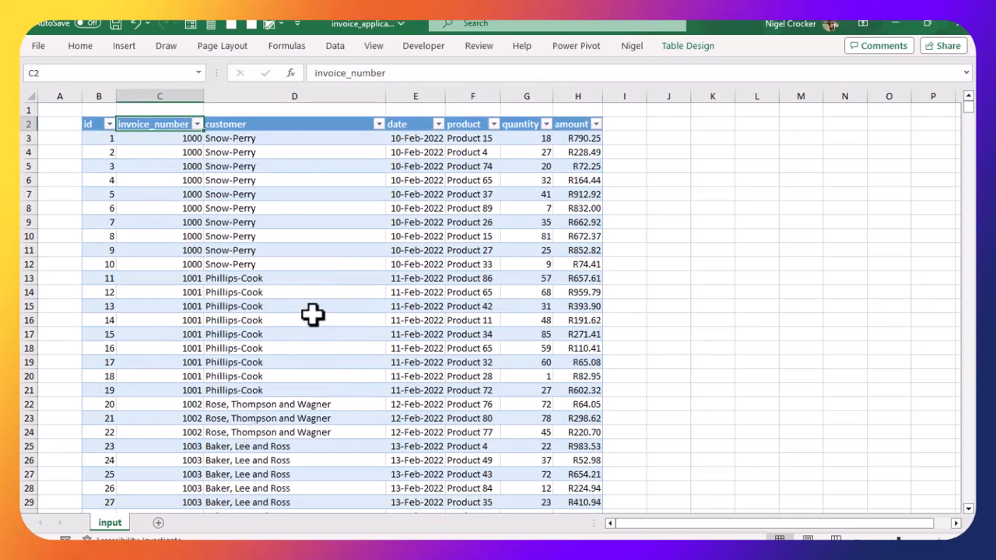
Step: Examine the date and product filter lists and check values in the quantity, amount and date columns
{"action": "left_click", "coordinate": [437, 126]}
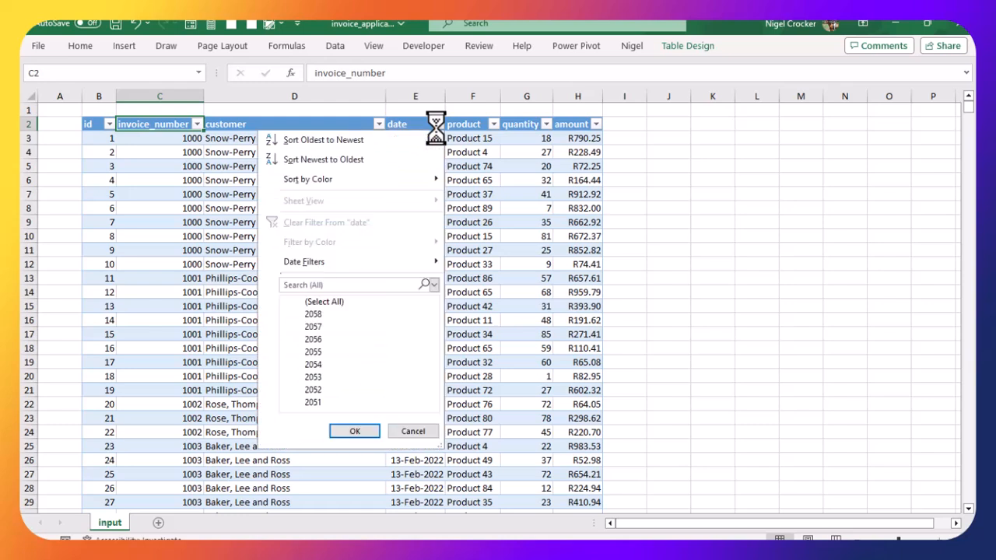
{"action": "mouse_move", "coordinate": [435, 320]}
{"action": "left_mouse_down"}
{"action": "mouse_move", "coordinate": [432, 411]}
{"action": "mouse_move", "coordinate": [439, 309]}
{"action": "left_mouse_up"}
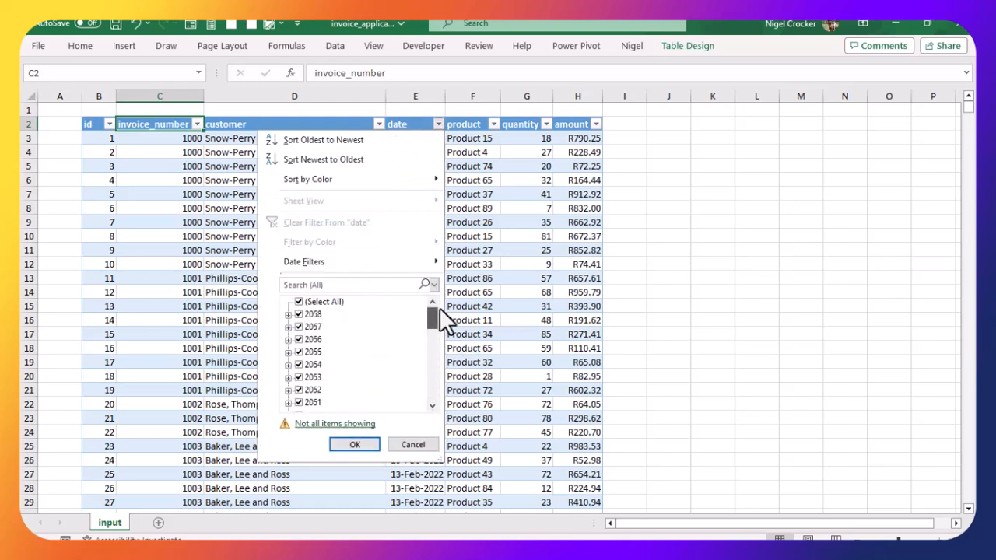
{"action": "left_click", "coordinate": [417, 443]}
{"action": "left_click", "coordinate": [474, 180]}
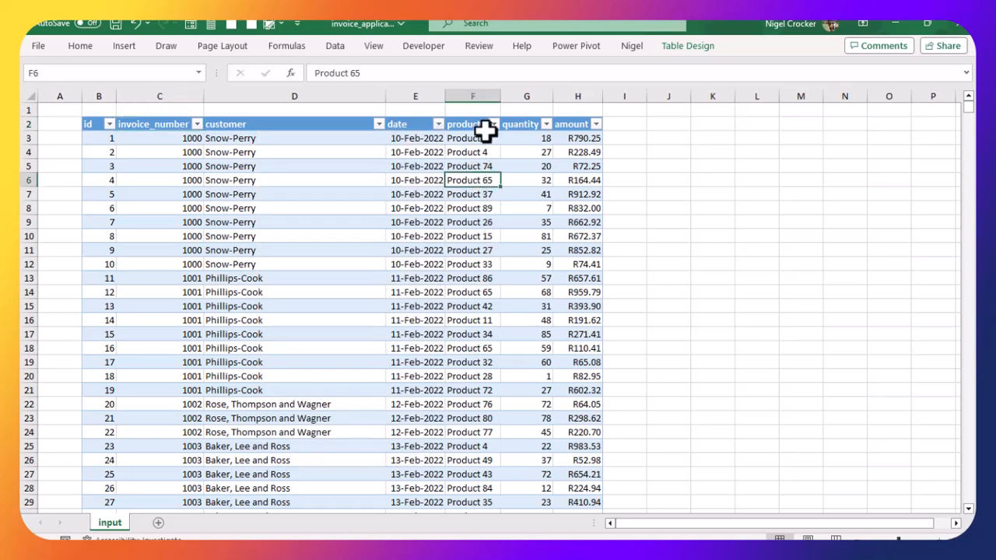
{"action": "left_click", "coordinate": [493, 124]}
{"action": "left_click_drag", "start_coordinate": [484, 311], "coordinate": [477, 414]}
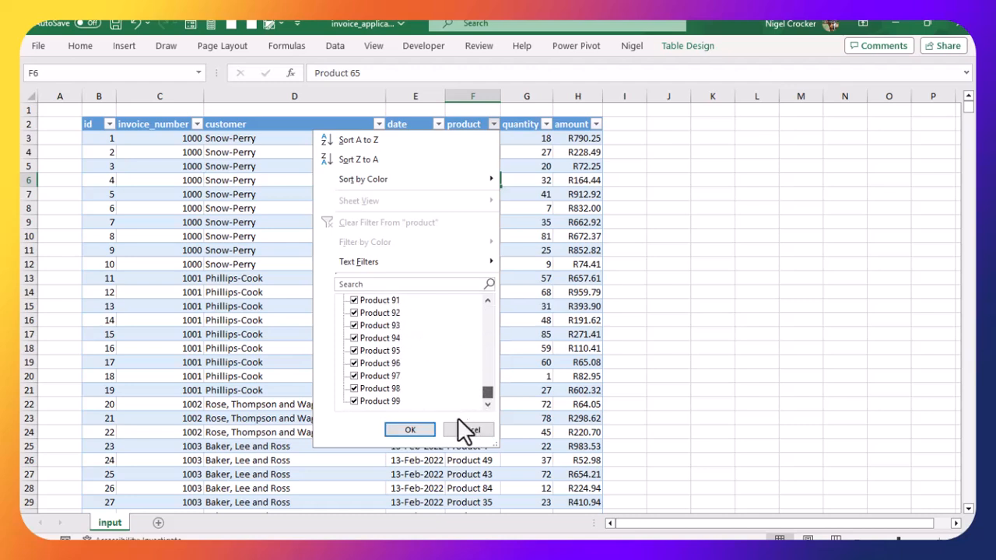
{"action": "left_click", "coordinate": [470, 432]}
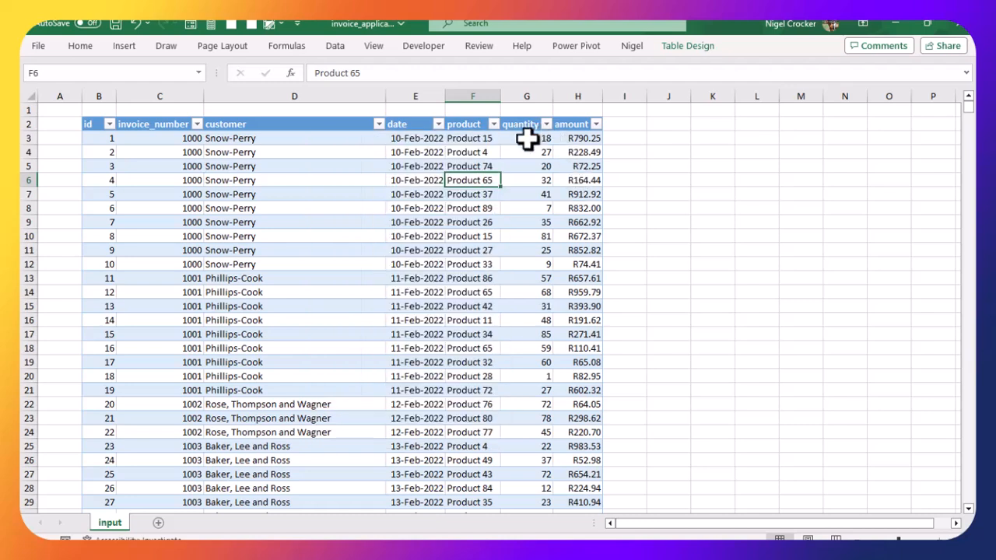
{"action": "left_click", "coordinate": [527, 138]}
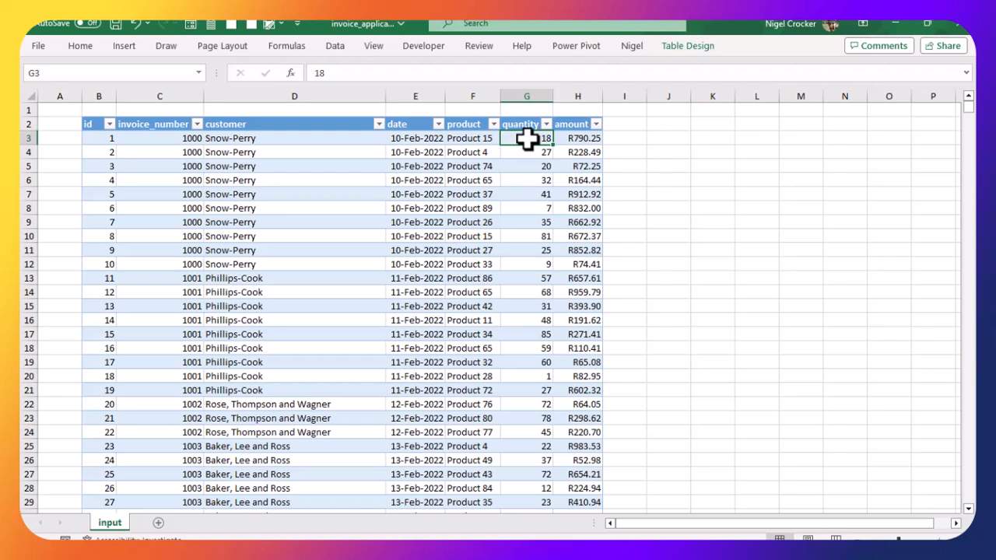
{"action": "left_click", "coordinate": [573, 136]}
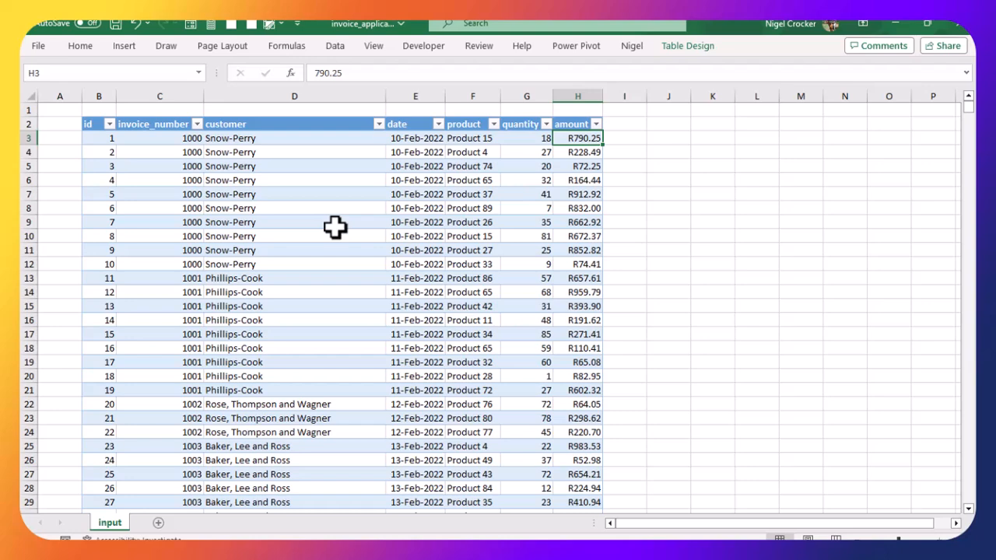
{"action": "left_click", "coordinate": [409, 236]}
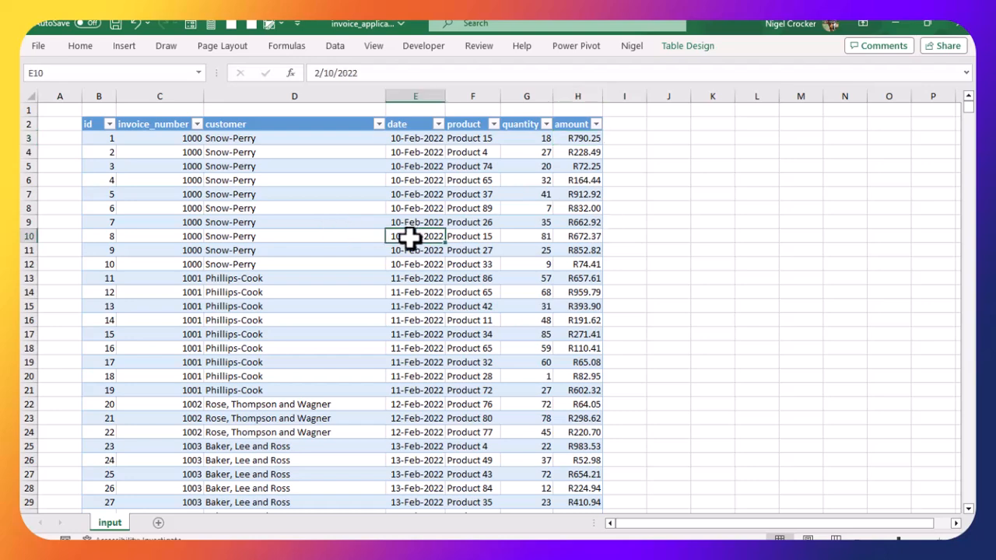
Step: Insert a PivotTable from the input table on a new worksheet, without adding the data to the Data Model
{"action": "left_click", "coordinate": [126, 46]}
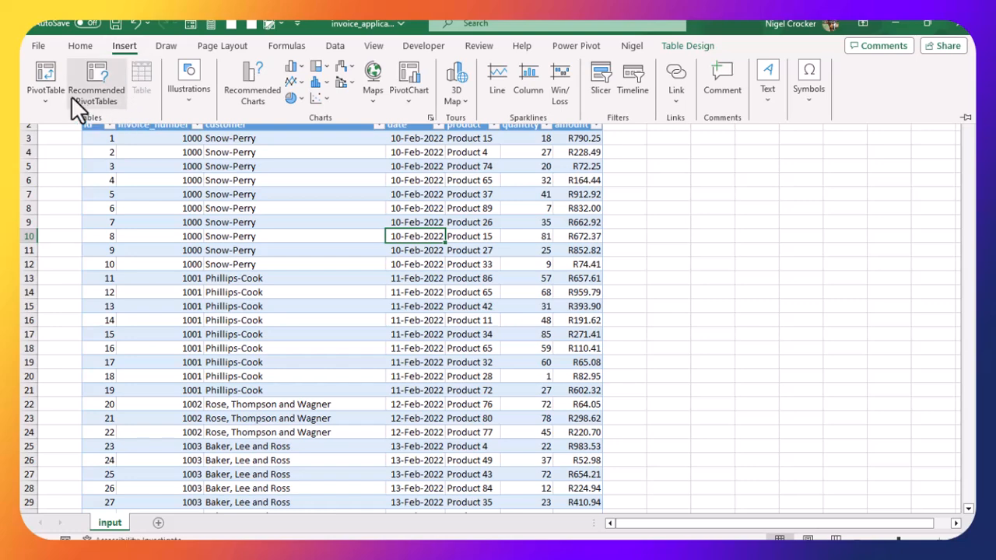
{"action": "left_click", "coordinate": [51, 97]}
{"action": "left_click", "coordinate": [69, 120]}
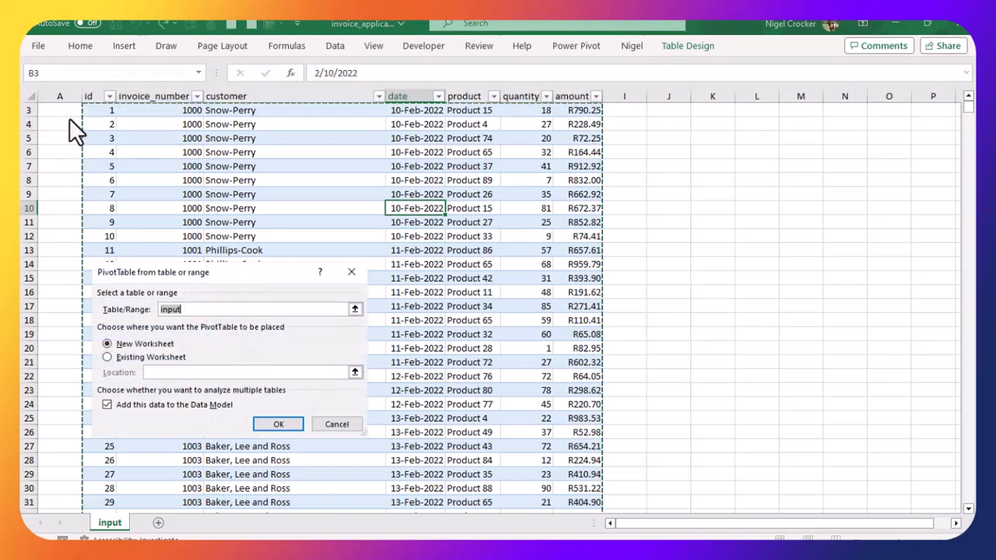
{"action": "left_click", "coordinate": [107, 404]}
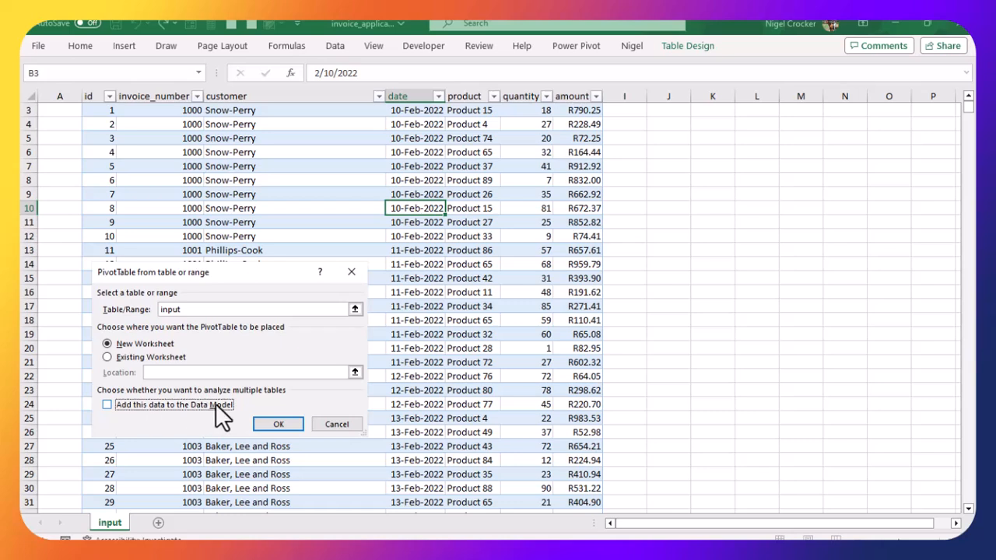
{"action": "left_click", "coordinate": [283, 420]}
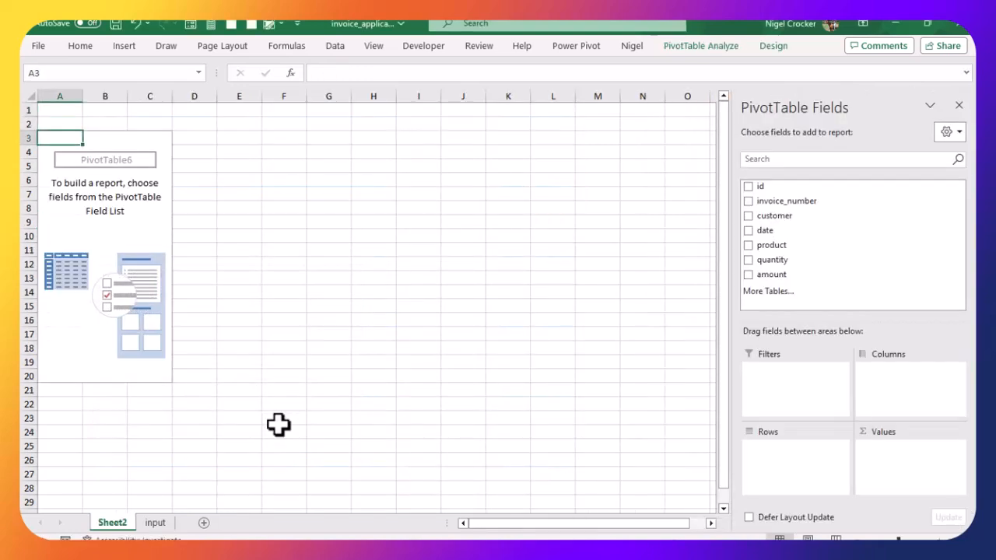
{"action": "left_click", "coordinate": [280, 419]}
{"action": "left_click", "coordinate": [105, 222]}
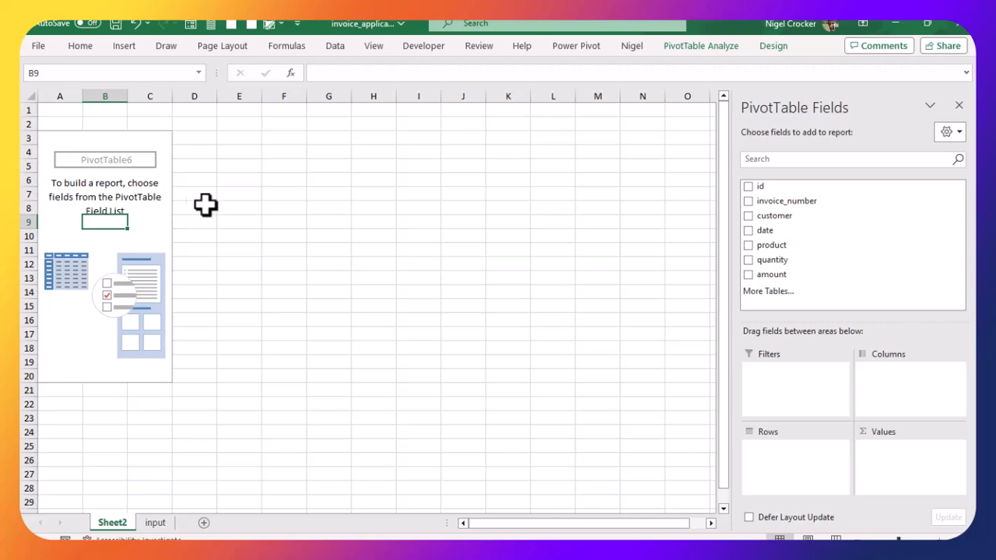
Step: Add an invoice_number slicer and move it beside the PivotTable
{"action": "right_click", "coordinate": [806, 201]}
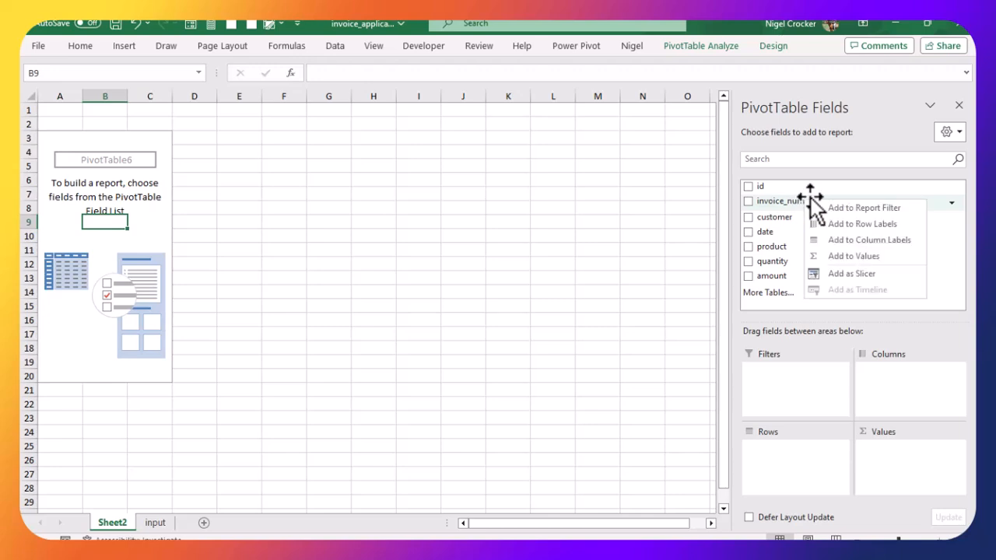
{"action": "left_click", "coordinate": [843, 275]}
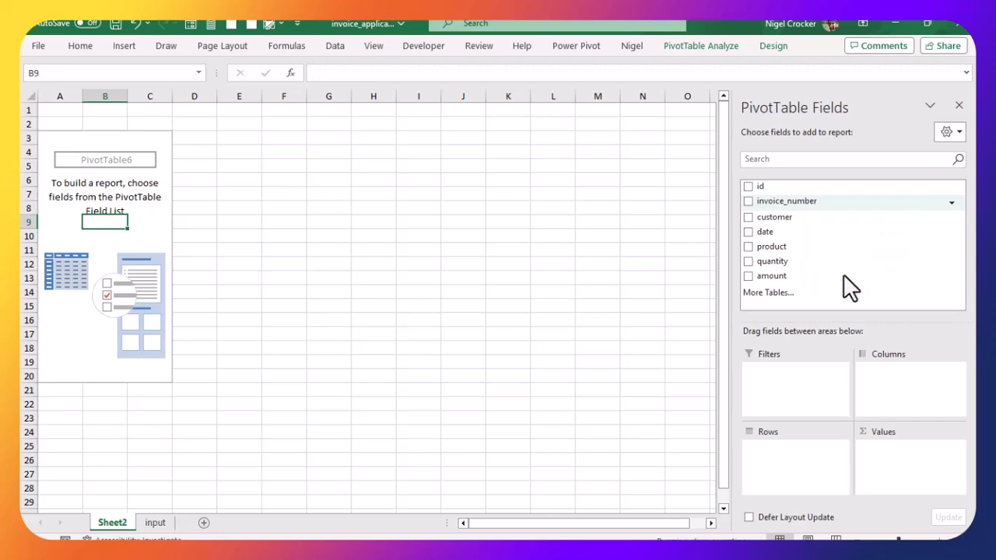
{"action": "left_click", "coordinate": [374, 249]}
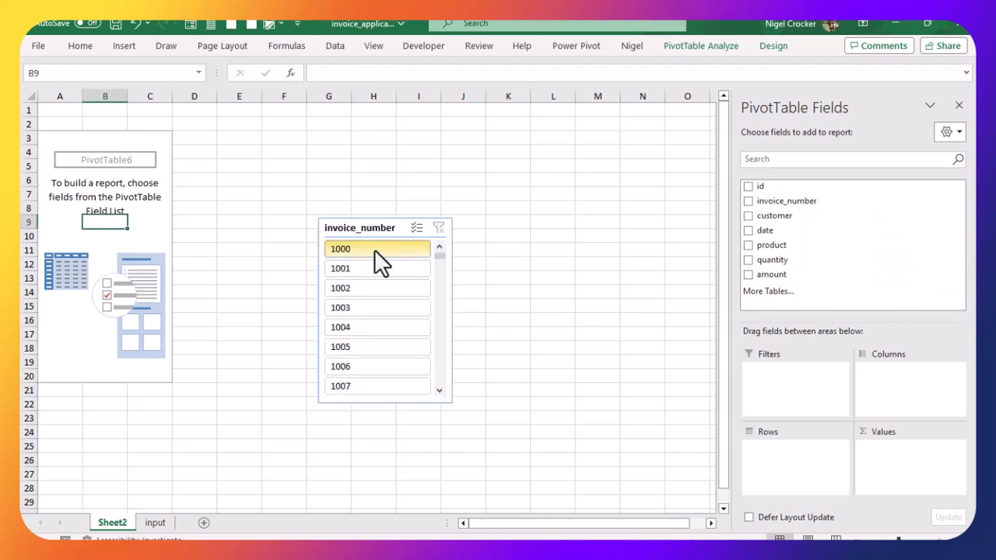
{"action": "left_click_drag", "start_coordinate": [373, 228], "coordinate": [507, 153]}
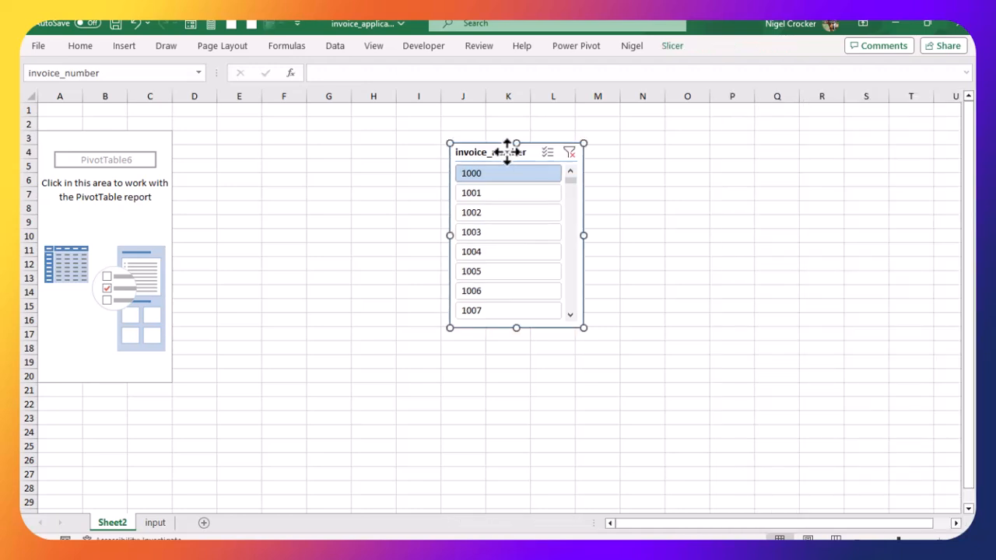
{"action": "left_click", "coordinate": [88, 170]}
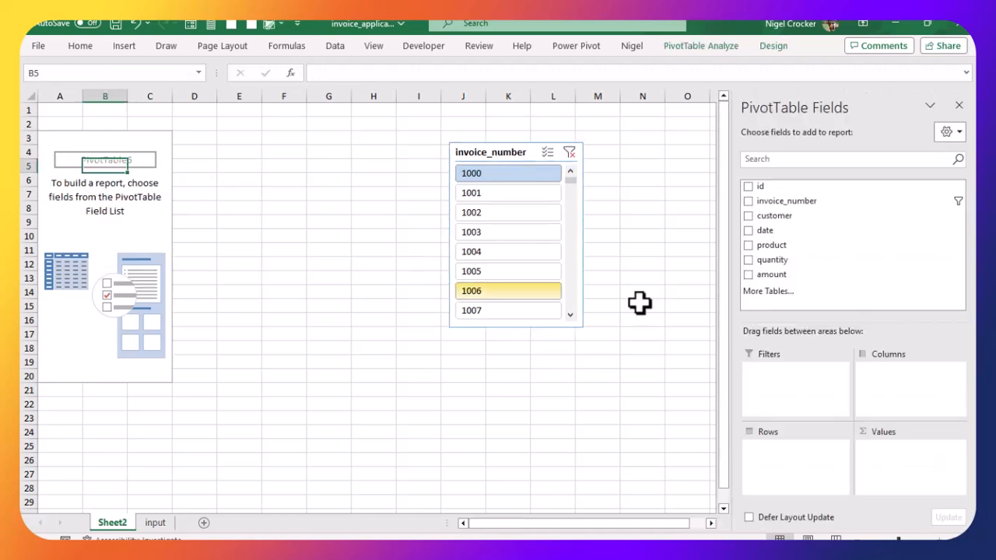
Step: Add invoice_number to the PivotTable values and turn grand totals off for rows and columns
{"action": "left_click", "coordinate": [748, 201]}
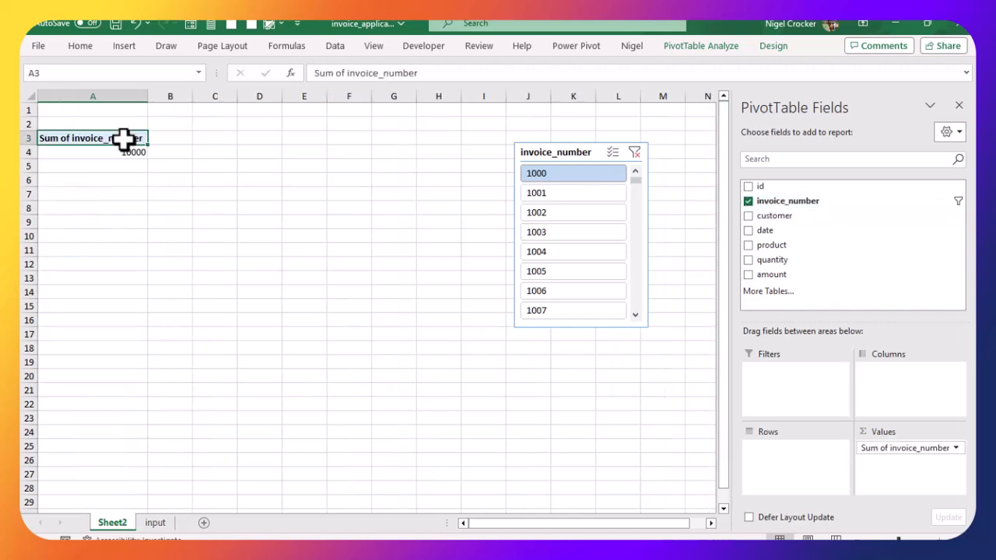
{"action": "left_click", "coordinate": [721, 45]}
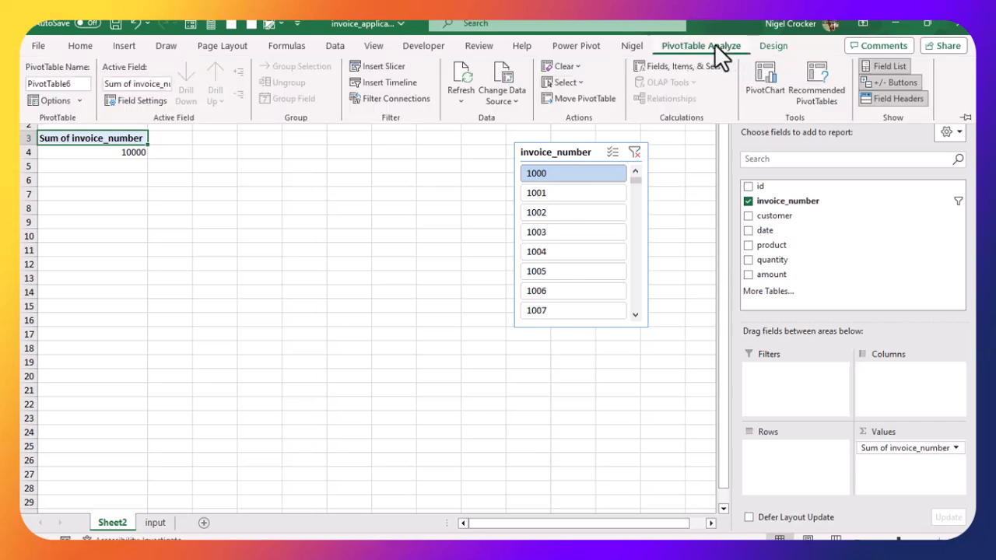
{"action": "left_click", "coordinate": [776, 46]}
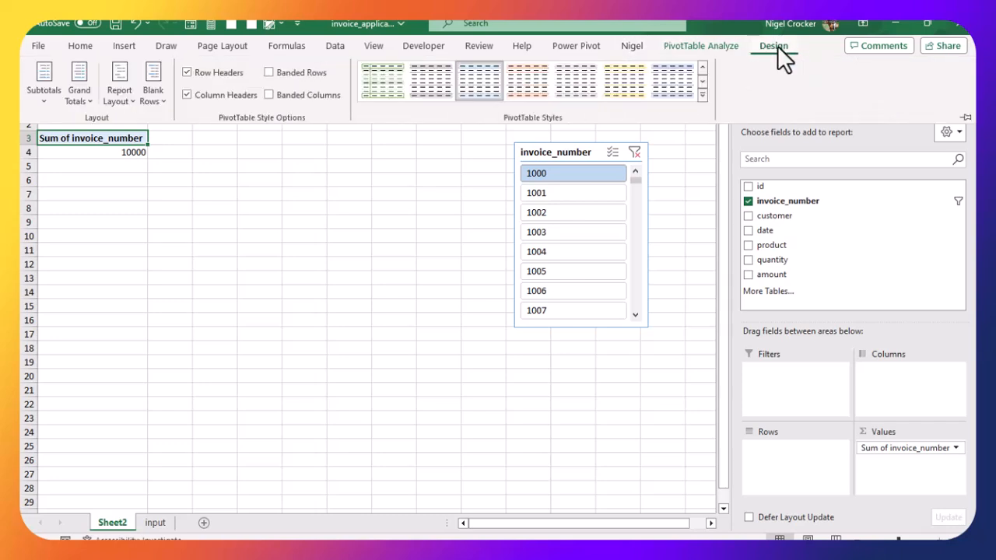
{"action": "left_click", "coordinate": [90, 90]}
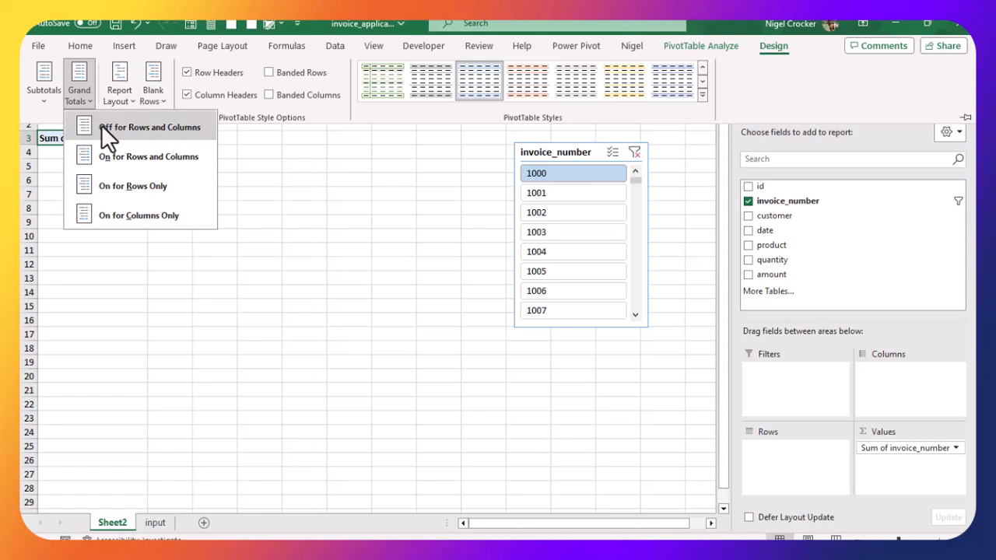
{"action": "left_click", "coordinate": [104, 126]}
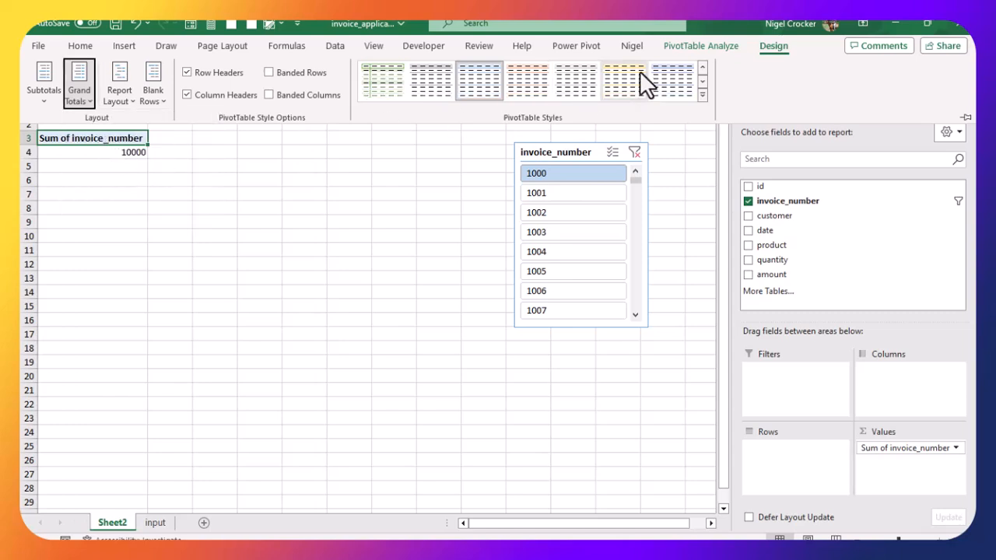
Step: Disable autofitting column widths on update in the PivotTable options
{"action": "left_click", "coordinate": [74, 148]}
{"action": "right_click", "coordinate": [68, 139]}
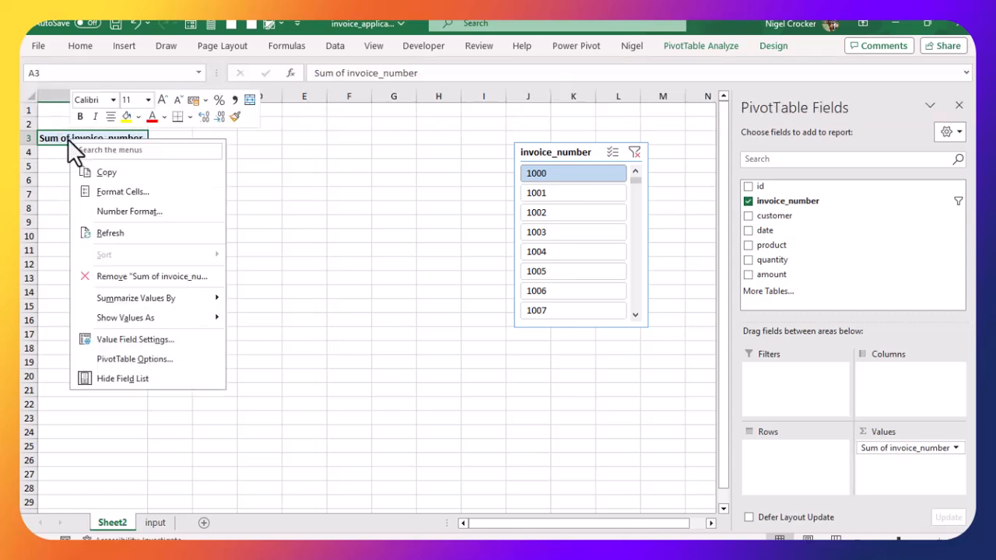
{"action": "left_click", "coordinate": [140, 359]}
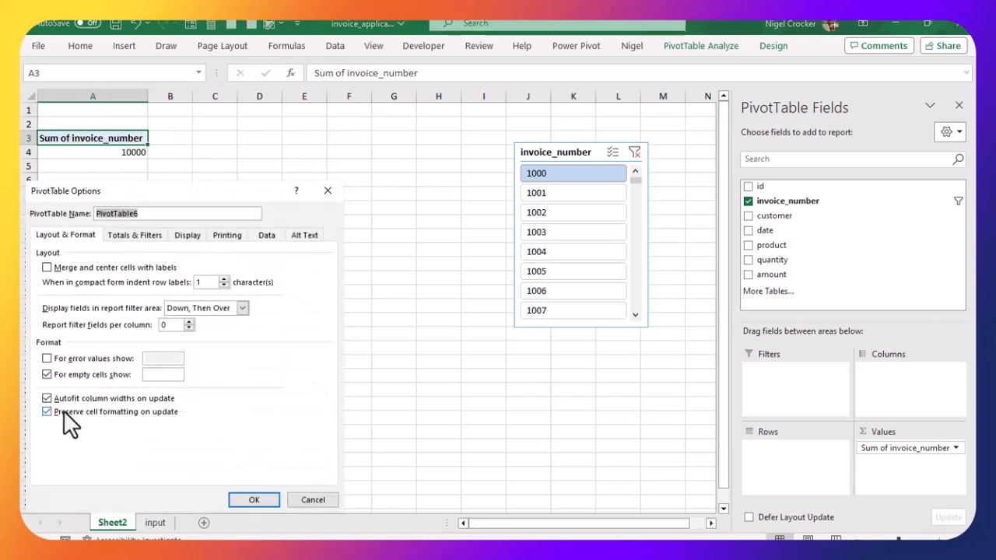
{"action": "left_click", "coordinate": [47, 397]}
{"action": "left_click", "coordinate": [250, 499]}
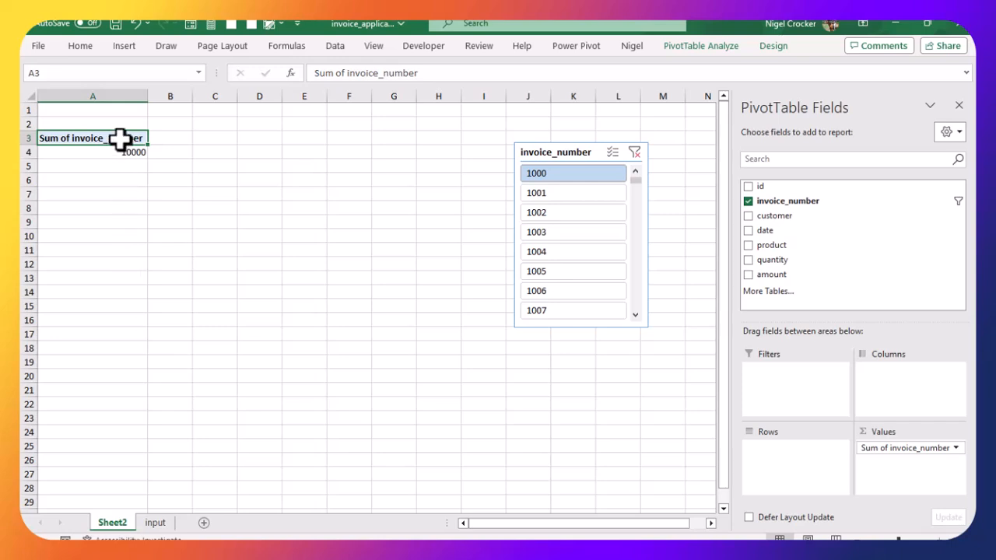
Step: Rename the value field header as Invoice number and center-align it
{"action": "type", "text": "Invoic"}
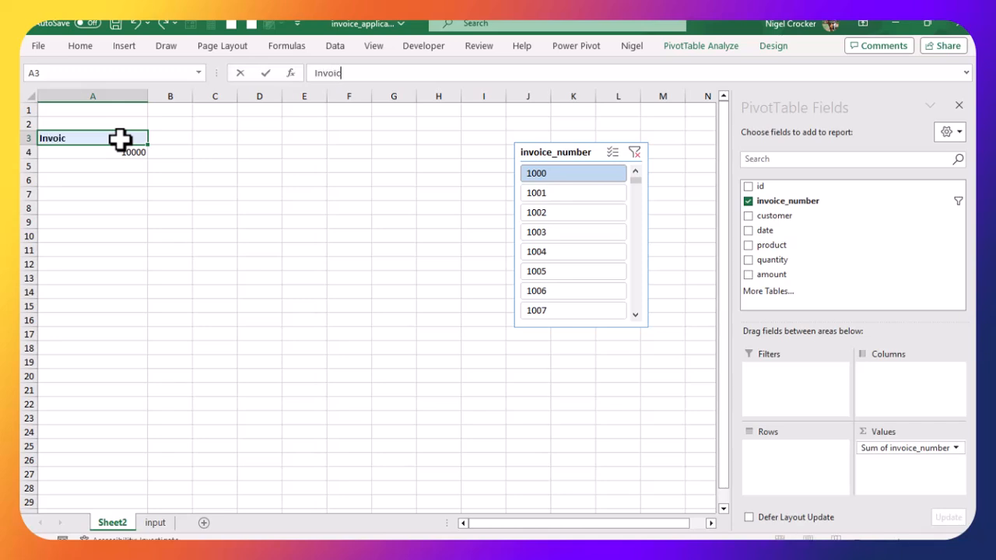
{"action": "type", "text": "e number"}
{"action": "key", "text": "Return"}
{"action": "left_click", "coordinate": [104, 136]}
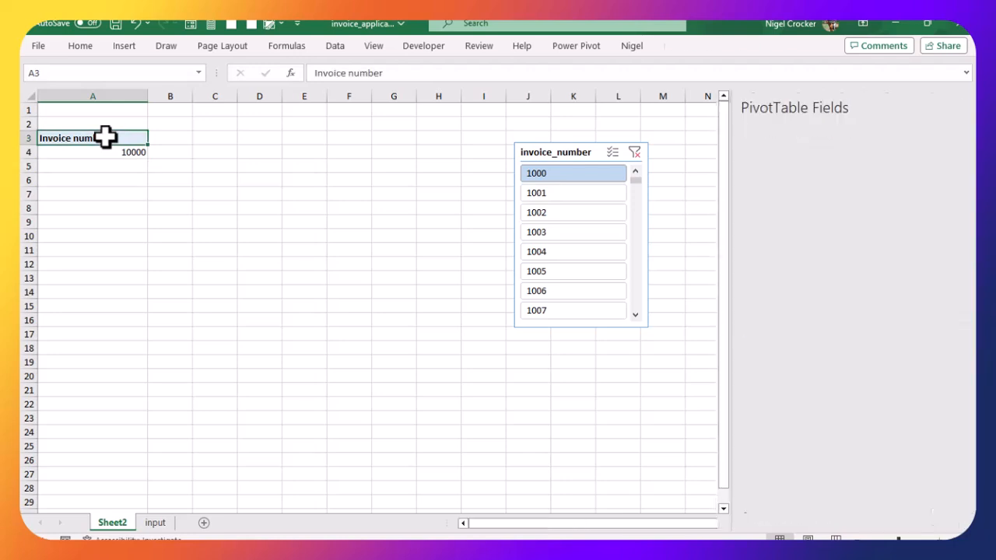
{"action": "left_click", "coordinate": [80, 46]}
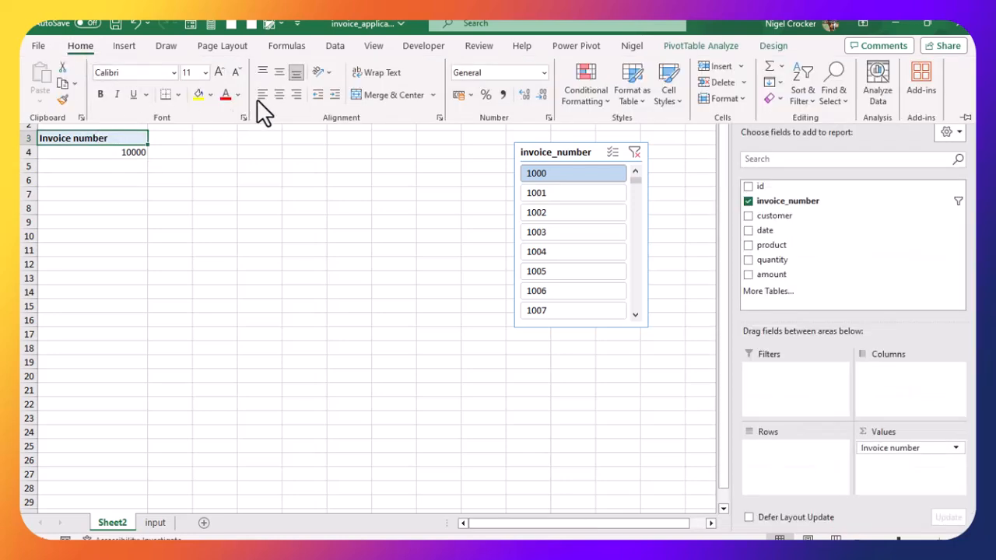
{"action": "left_click", "coordinate": [297, 95]}
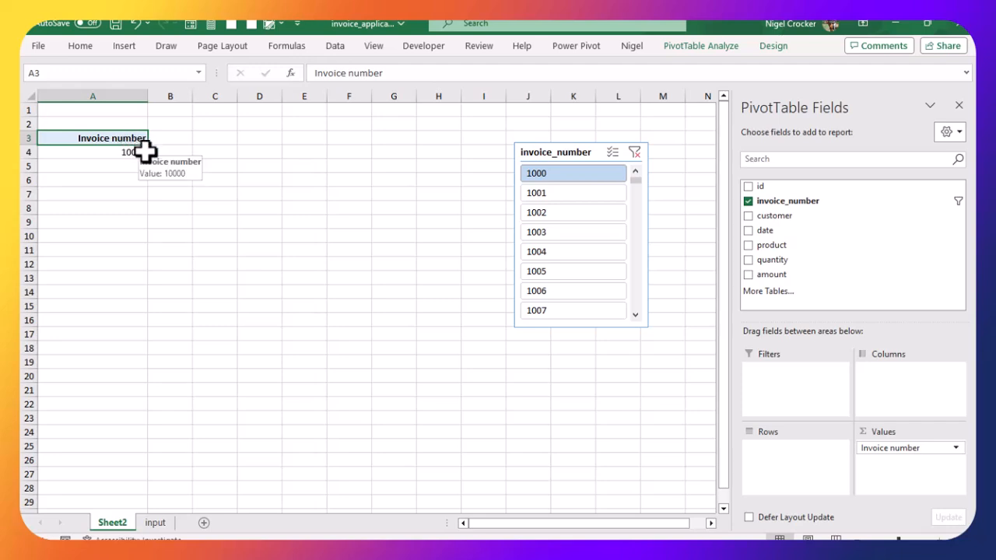
Step: Copy the PivotTable's header and value cells and paste them into cell D3
{"action": "left_click_drag", "start_coordinate": [130, 139], "coordinate": [126, 148]}
{"action": "key", "text": "ctrl+c"}
{"action": "left_click", "coordinate": [256, 137]}
{"action": "key", "text": "ctrl+v"}
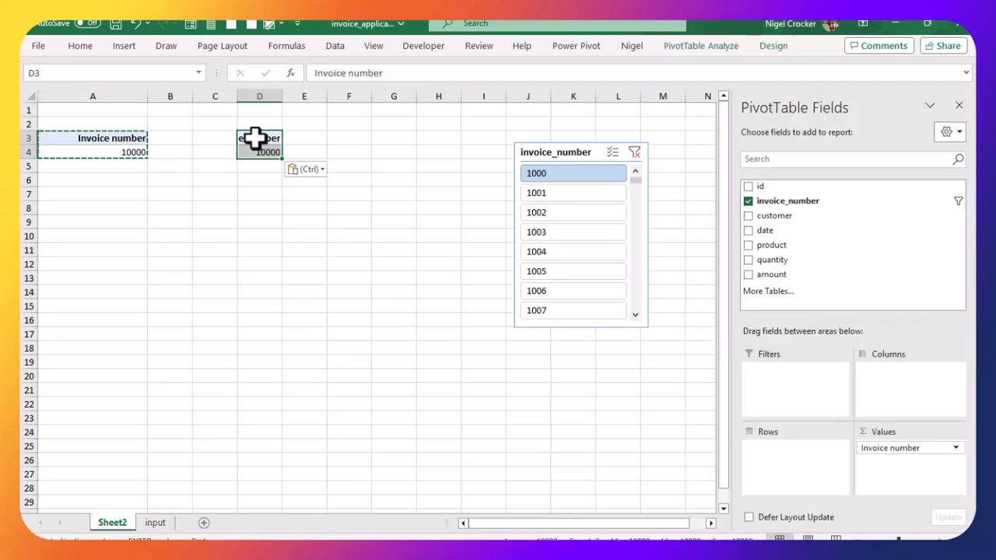
Step: In the copied PivotTable, replace invoice_number with date as the row field and autofit column D
{"action": "left_click", "coordinate": [748, 230]}
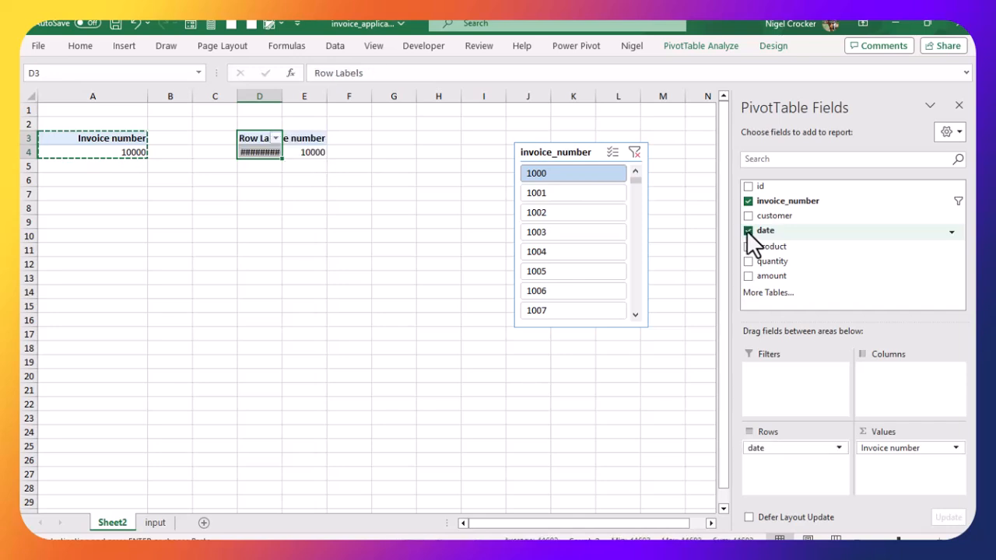
{"action": "left_click", "coordinate": [747, 201]}
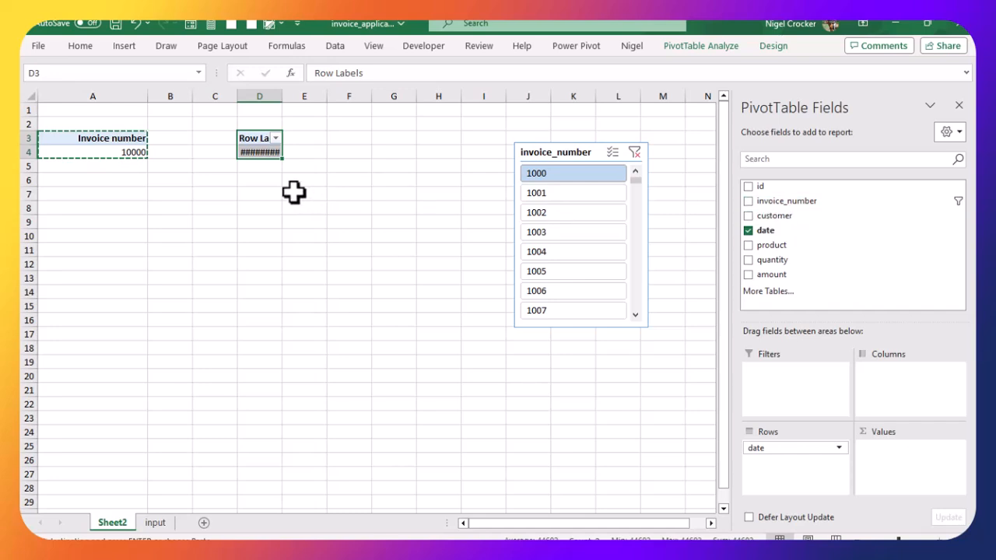
{"action": "double_click", "coordinate": [283, 98]}
{"action": "left_click", "coordinate": [273, 194]}
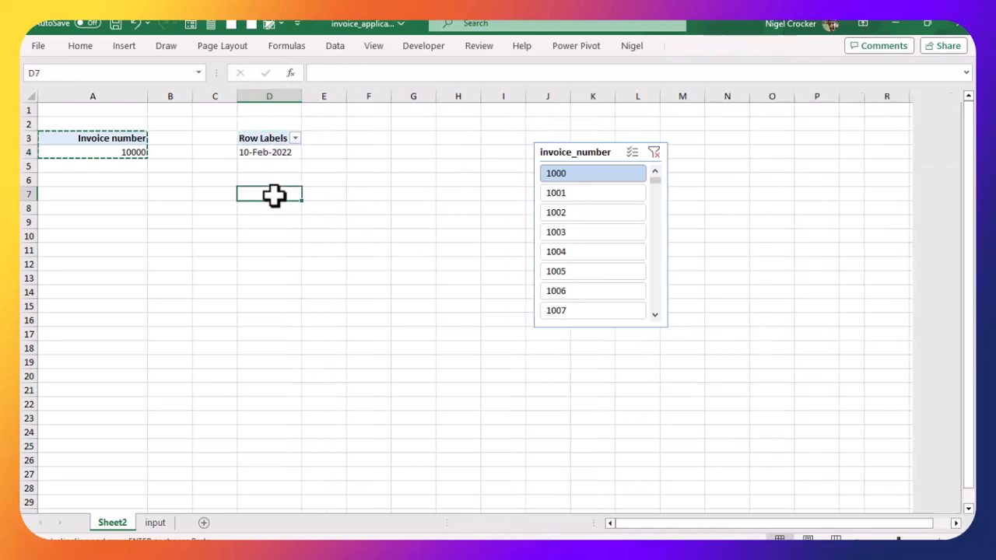
Step: Narrow column A to fit the Invoice number PivotTable and clear the copy selection
{"action": "left_click_drag", "start_coordinate": [148, 96], "coordinate": [110, 95]}
{"action": "left_click", "coordinate": [104, 120]}
{"action": "key", "text": "Escape"}
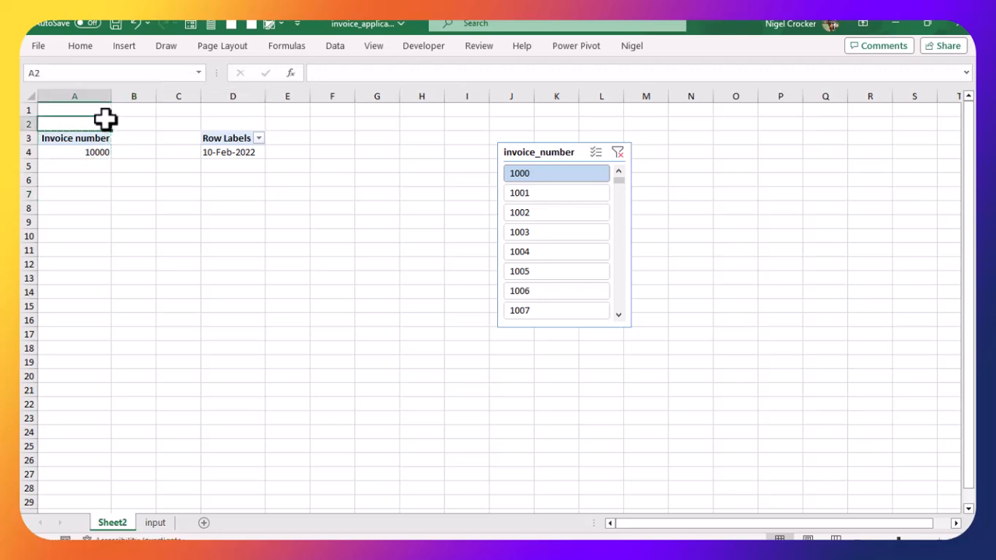
Step: Try several invoice numbers in the slicer, ending with invoice 1003 selected
{"action": "left_click", "coordinate": [519, 196]}
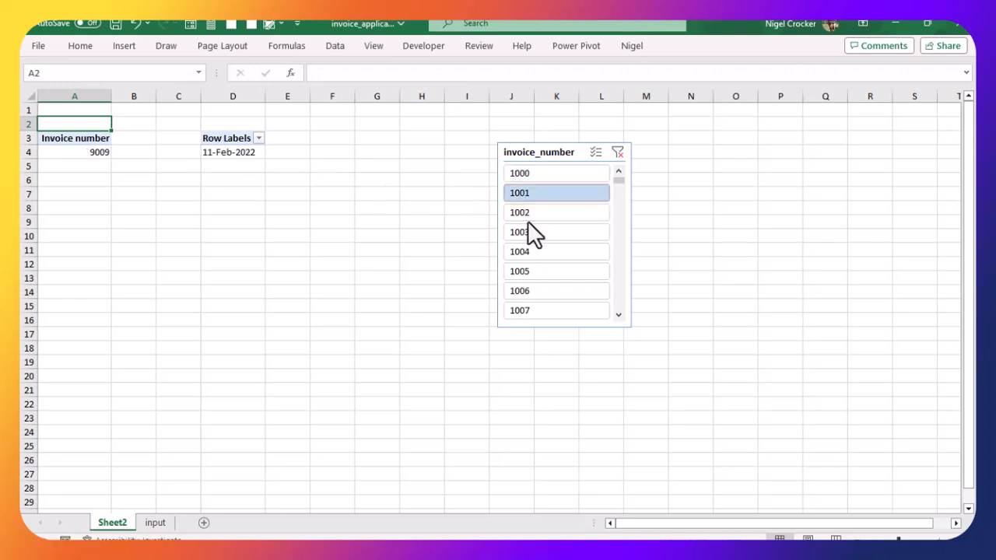
{"action": "left_click", "coordinate": [521, 174]}
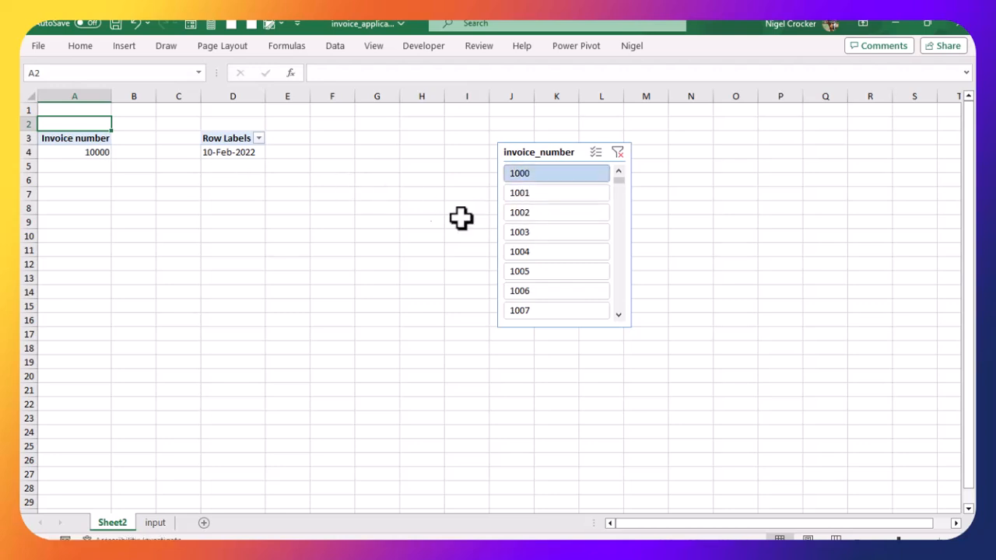
{"action": "left_click", "coordinate": [531, 232]}
{"action": "left_click", "coordinate": [228, 195]}
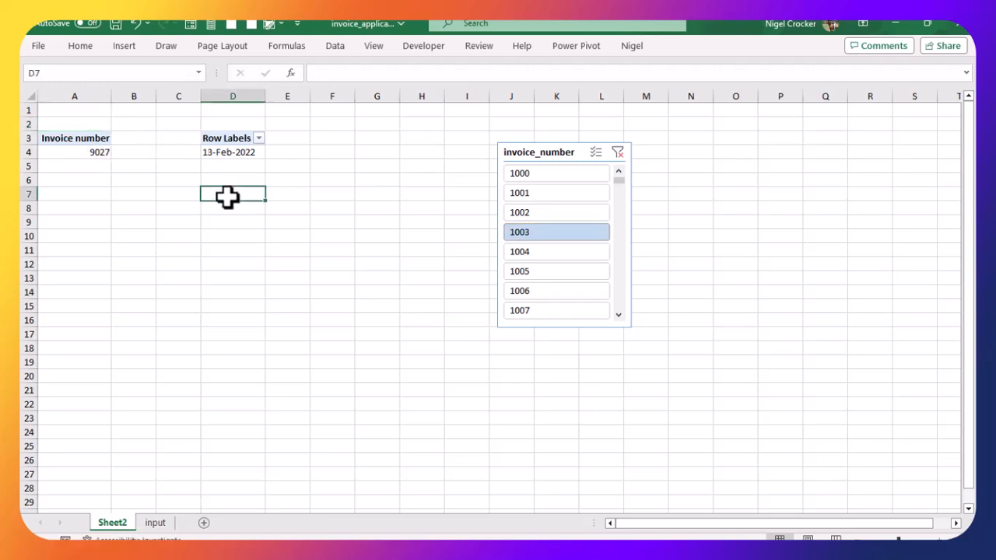
Step: Rename the date PivotTable's row header as Invoice Date
{"action": "left_click", "coordinate": [227, 138]}
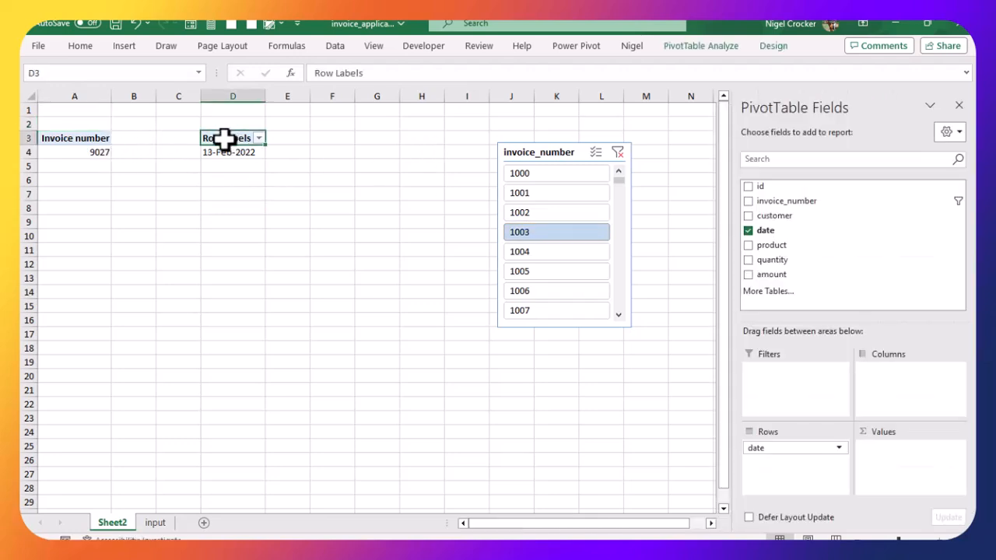
{"action": "type", "text": "Invoi"}
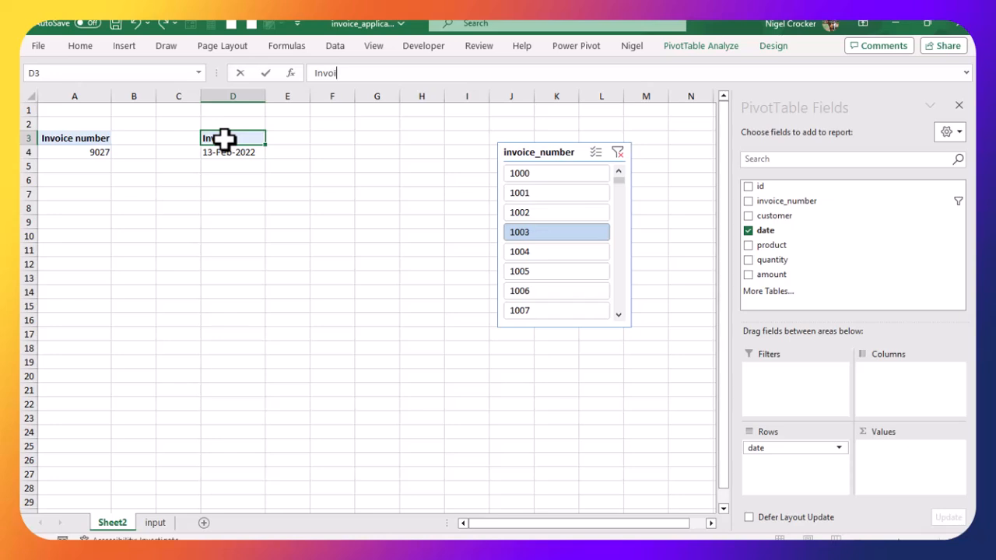
{"action": "type", "text": "ce Dtae"}
{"action": "key", "text": "BackSpace"}
{"action": "key", "text": "BackSpace"}
{"action": "key", "text": "BackSpace"}
{"action": "type", "text": "ate"}
{"action": "left_click", "coordinate": [211, 196]}
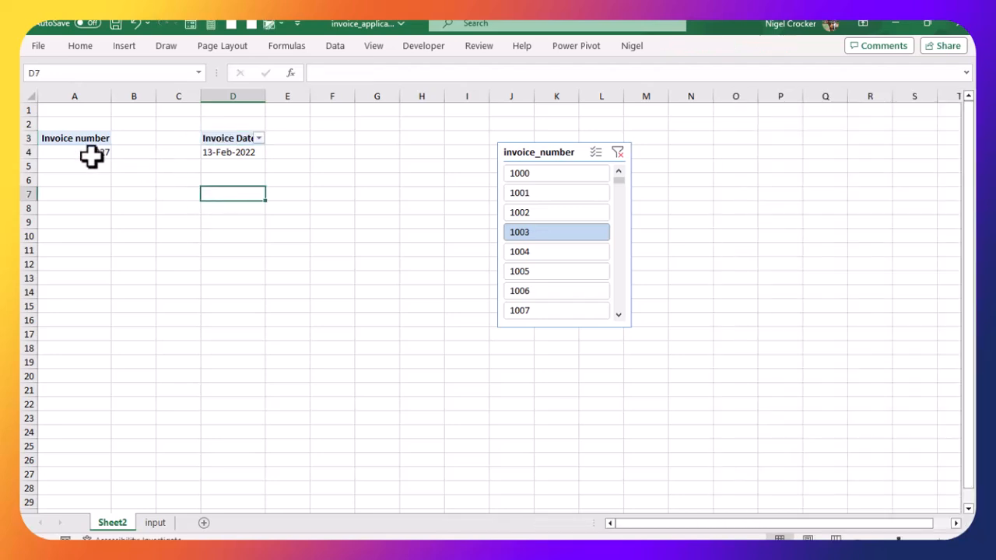
Step: In the first PivotTable, move invoice_number from values to rows and rename its header as Invoice Number
{"action": "left_click", "coordinate": [94, 158]}
{"action": "left_click_drag", "start_coordinate": [894, 448], "coordinate": [809, 467]}
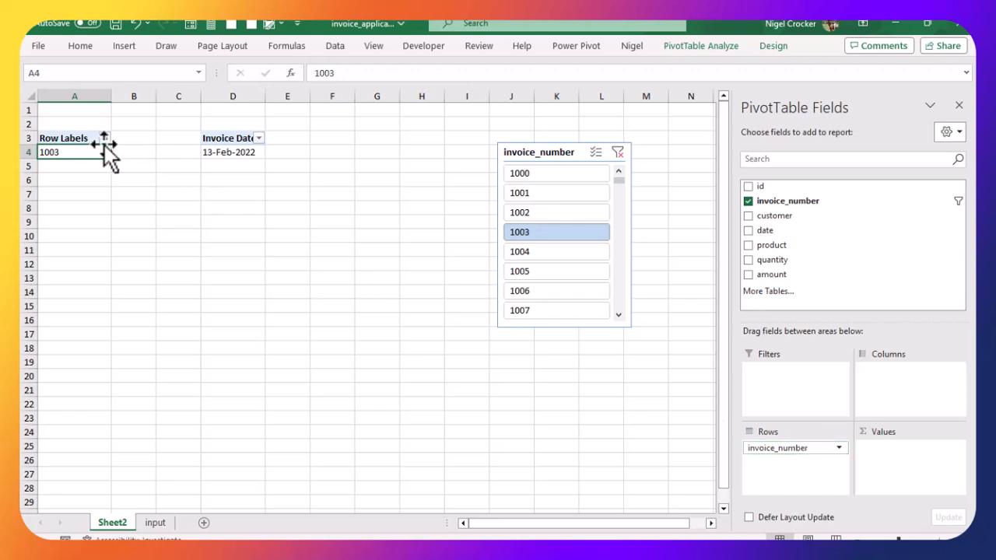
{"action": "left_click", "coordinate": [71, 138]}
{"action": "left_click_drag", "start_coordinate": [382, 72], "coordinate": [287, 73]}
{"action": "type", "text": "Inv"}
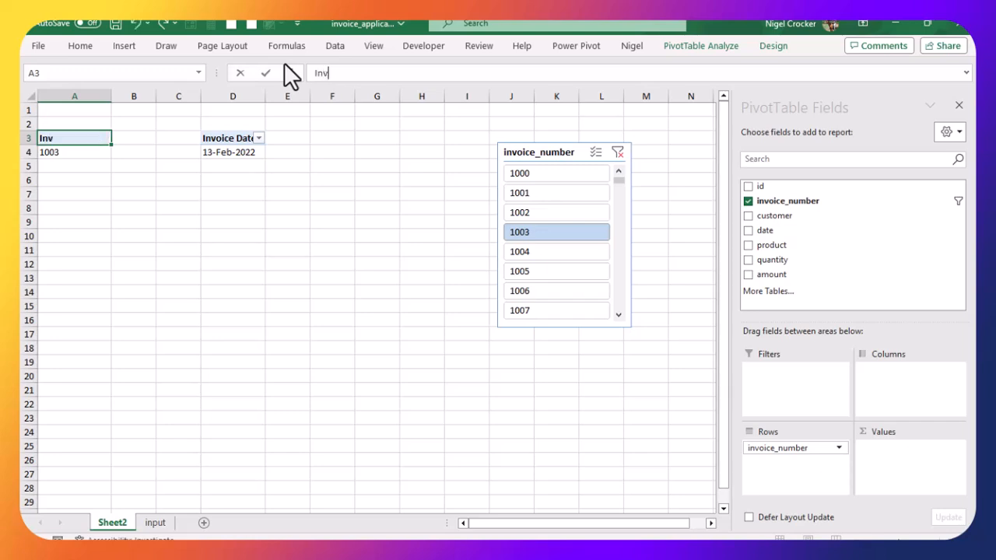
{"action": "type", "text": "oice Number"}
{"action": "left_click", "coordinate": [243, 223]}
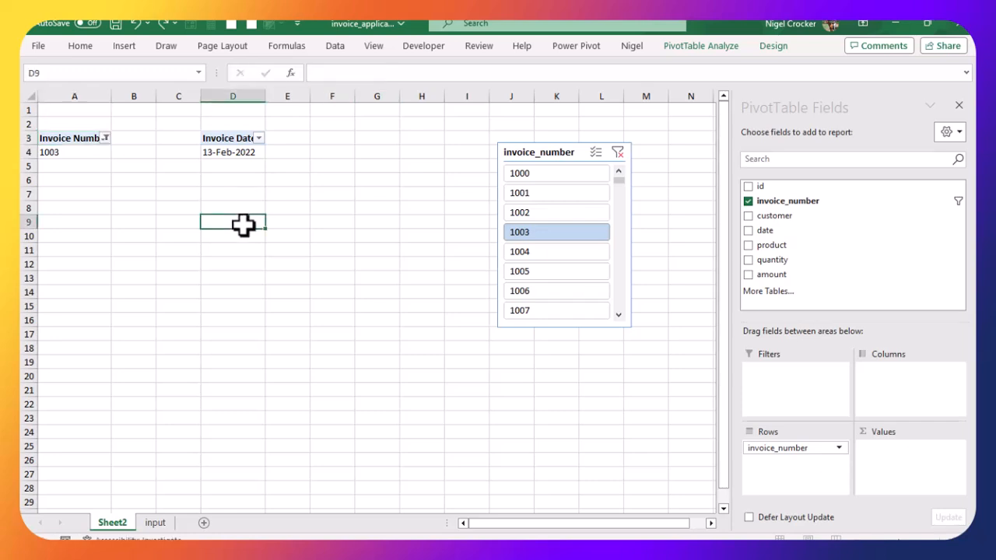
Step: Widen column D and copy the Invoice Number PivotTable's cells into cell B8
{"action": "left_click_drag", "start_coordinate": [269, 96], "coordinate": [284, 92]}
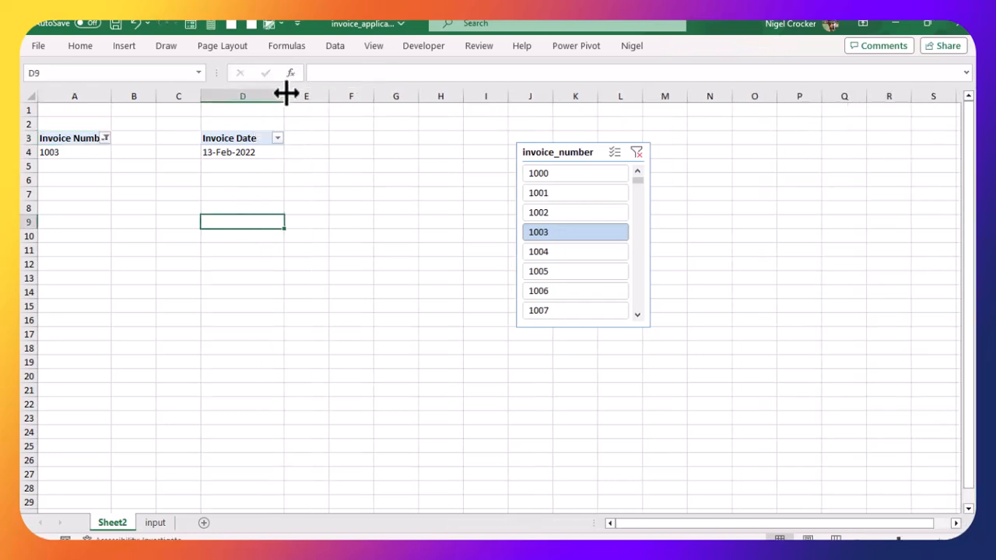
{"action": "left_click", "coordinate": [80, 153]}
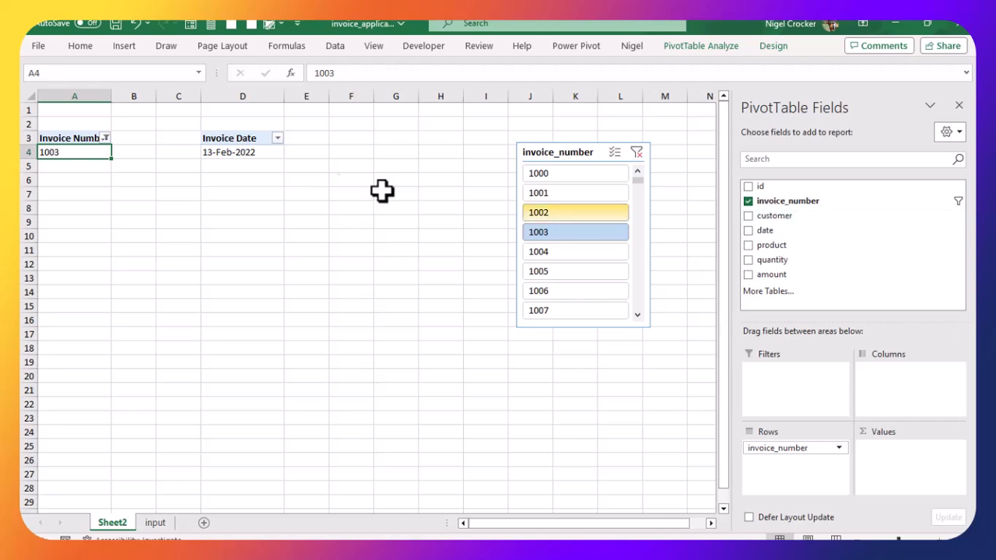
{"action": "left_click_drag", "start_coordinate": [68, 134], "coordinate": [73, 151]}
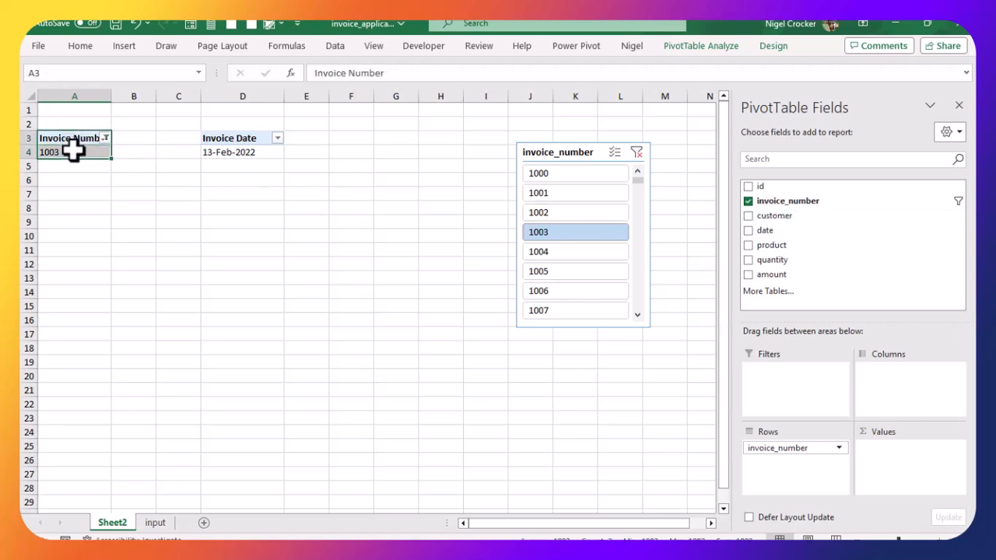
{"action": "key", "text": "ctrl+c"}
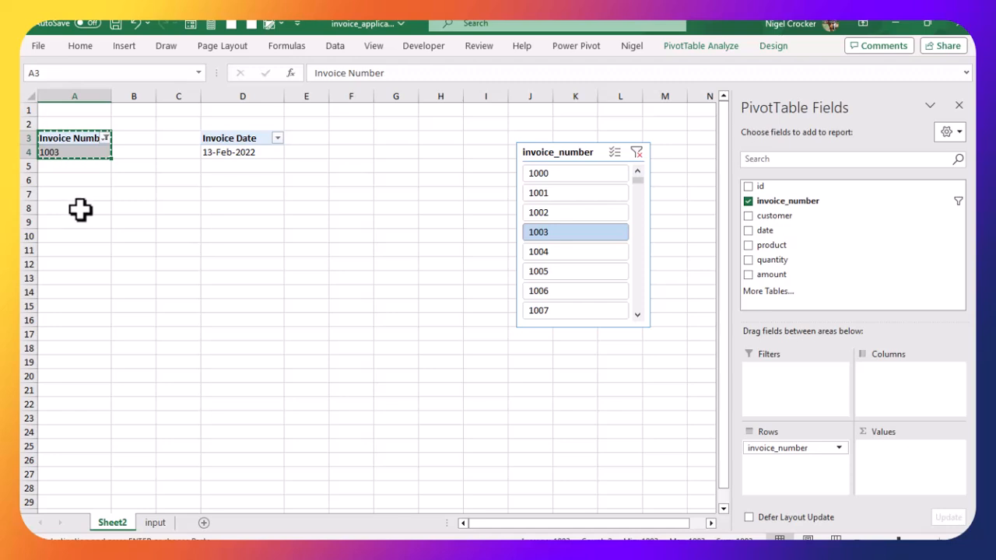
{"action": "left_click", "coordinate": [123, 206]}
{"action": "key", "text": "ctrl+v"}
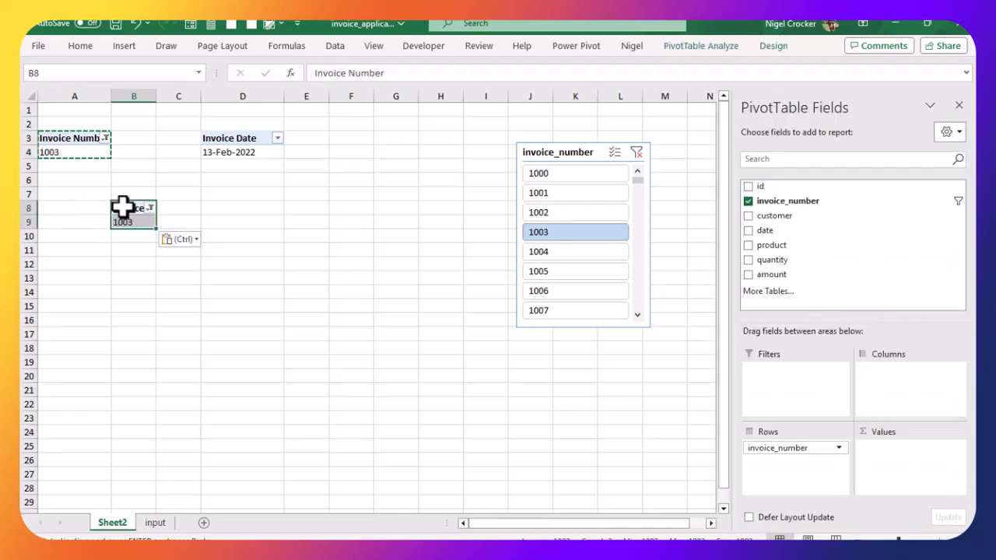
Step: In the PivotTable at B8, replace invoice_number with customer as the row field and autofit column B
{"action": "left_click", "coordinate": [749, 215]}
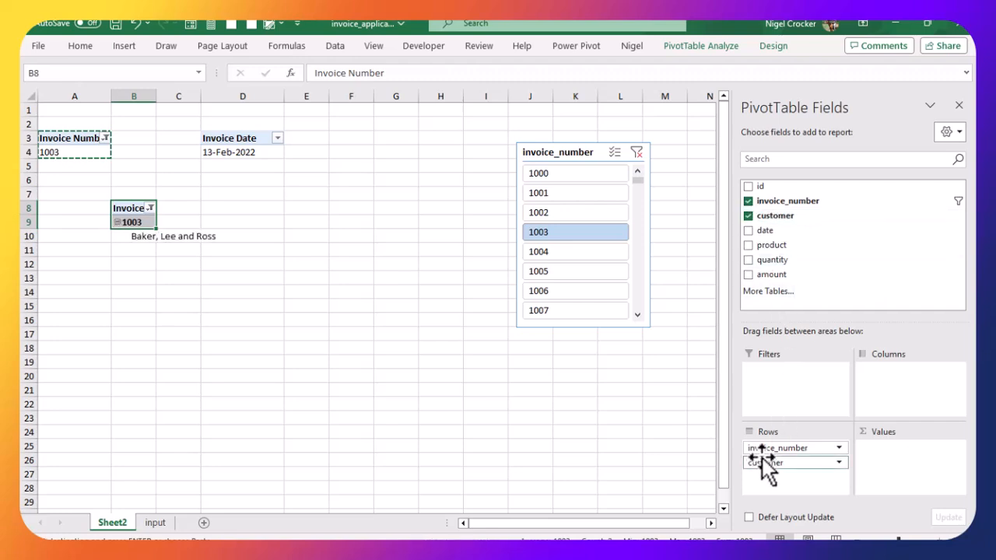
{"action": "left_click_drag", "start_coordinate": [766, 449], "coordinate": [606, 468]}
{"action": "double_click", "coordinate": [156, 99]}
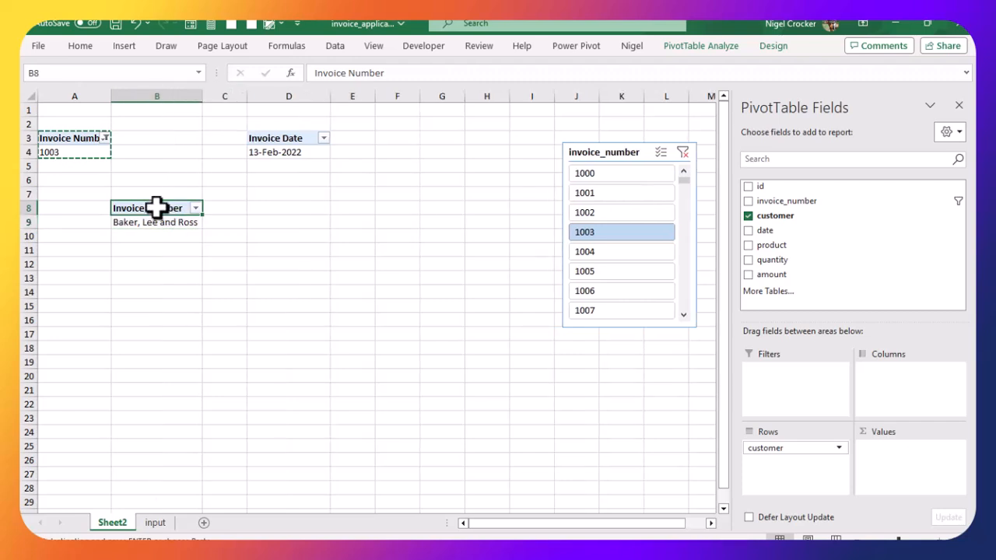
Step: Rename the customer PivotTable's header as Invoice to:
{"action": "type", "text": "Invoice to"}
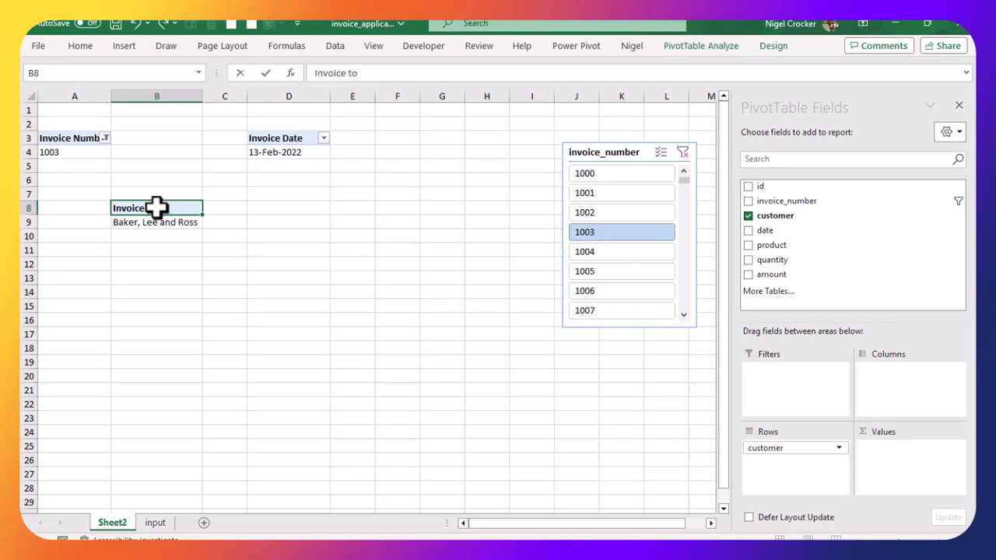
{"action": "type", "text": ":"}
{"action": "left_click", "coordinate": [169, 237]}
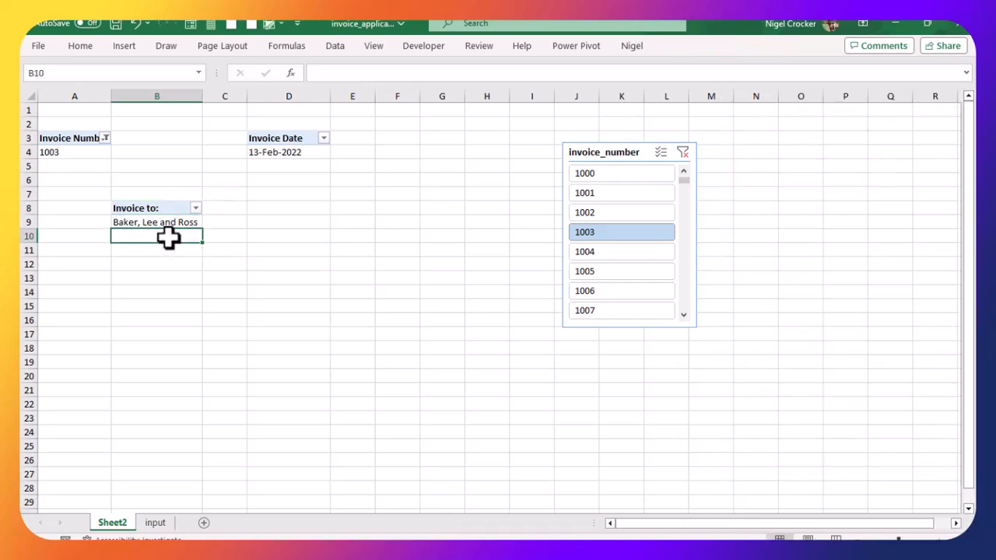
Step: Copy the Invoice to: PivotTable's header and value cells into cell B13
{"action": "left_click", "coordinate": [157, 212]}
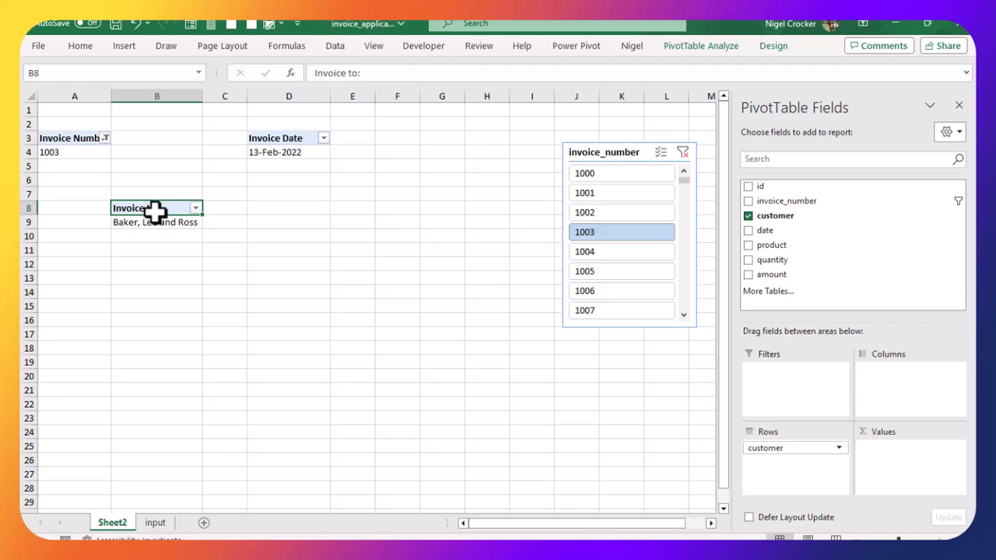
{"action": "left_click_drag", "start_coordinate": [154, 218], "coordinate": [155, 223]}
{"action": "key", "text": "ctrl+c"}
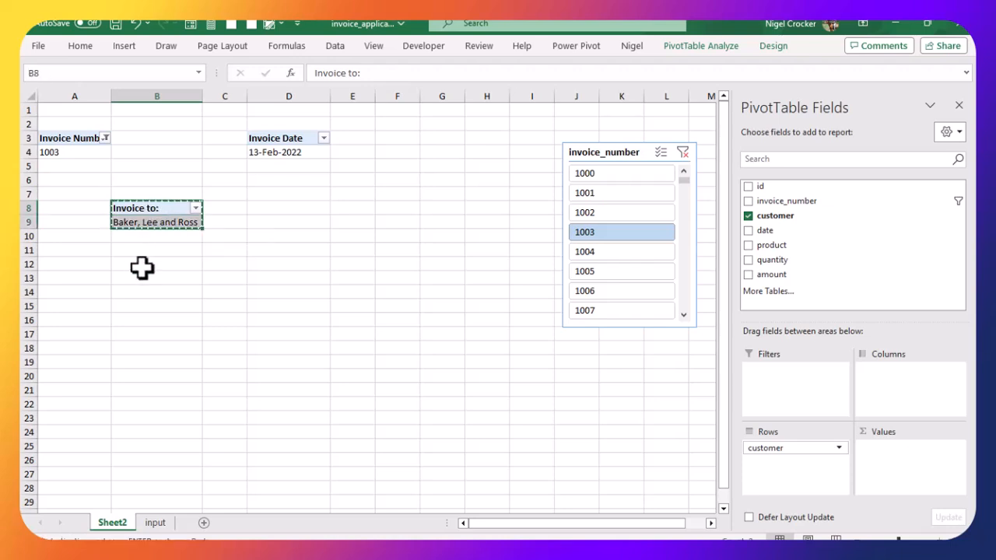
{"action": "left_click", "coordinate": [122, 276]}
{"action": "key", "text": "ctrl+v"}
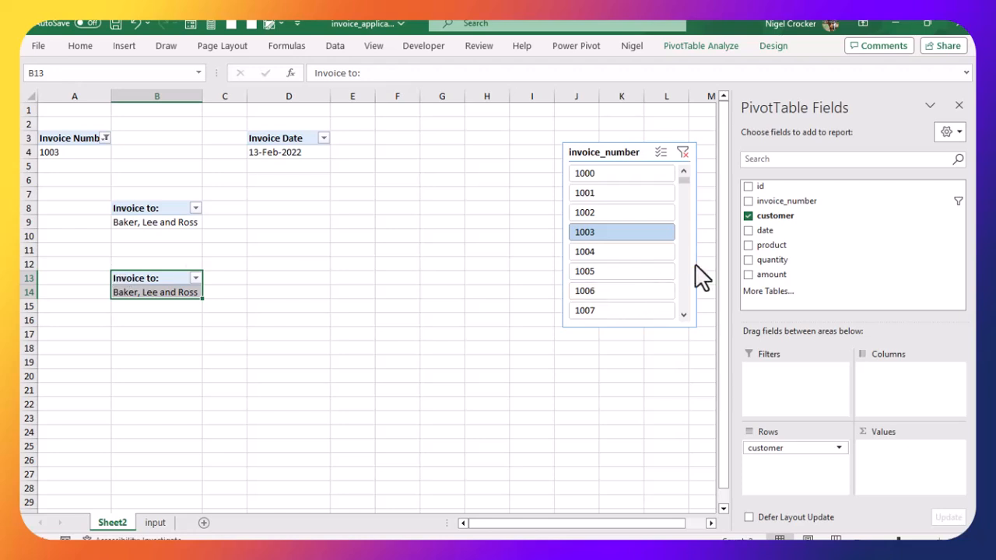
Step: In the PivotTable at B13, add product, quantity and amount fields and remove customer from rows
{"action": "left_click", "coordinate": [748, 245]}
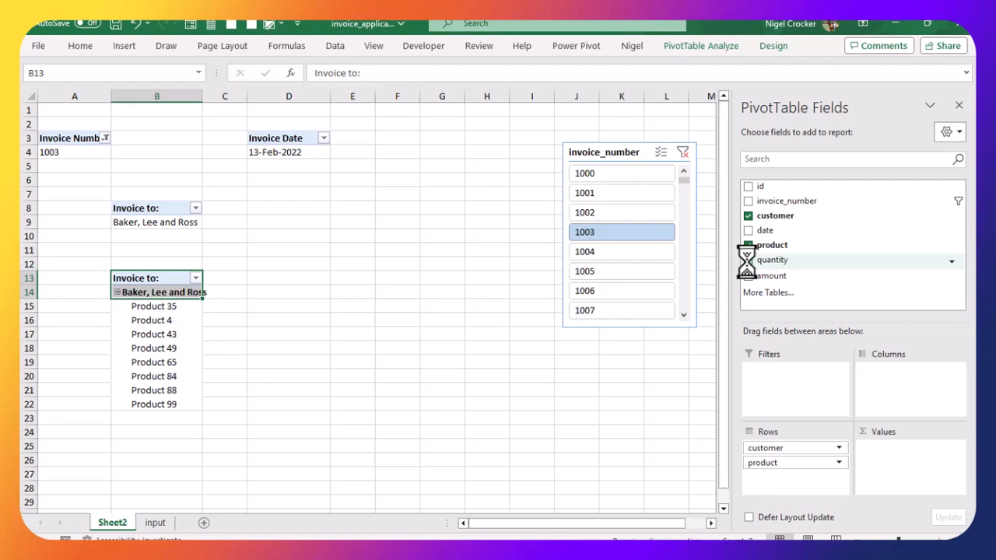
{"action": "left_click", "coordinate": [748, 260]}
{"action": "left_click", "coordinate": [748, 274]}
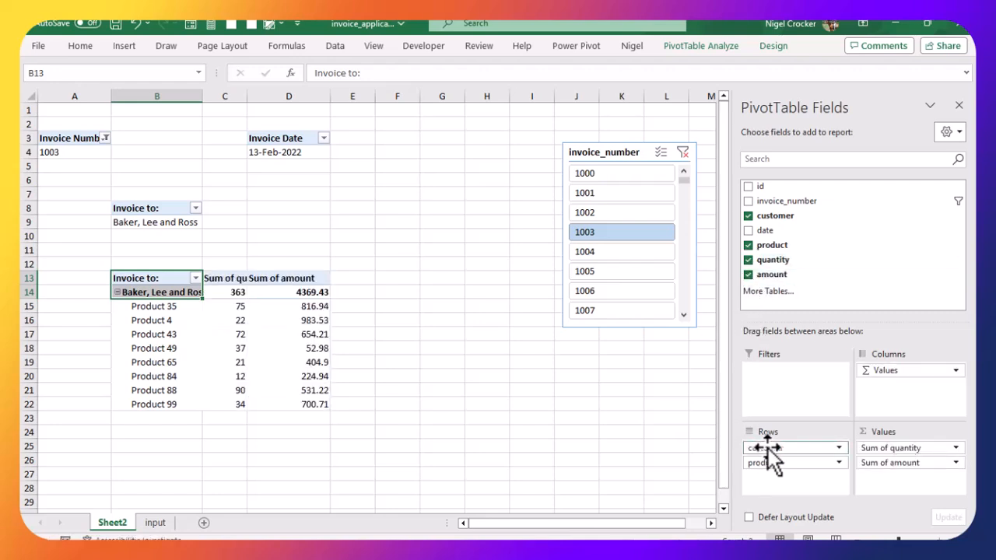
{"action": "left_click_drag", "start_coordinate": [769, 448], "coordinate": [654, 443]}
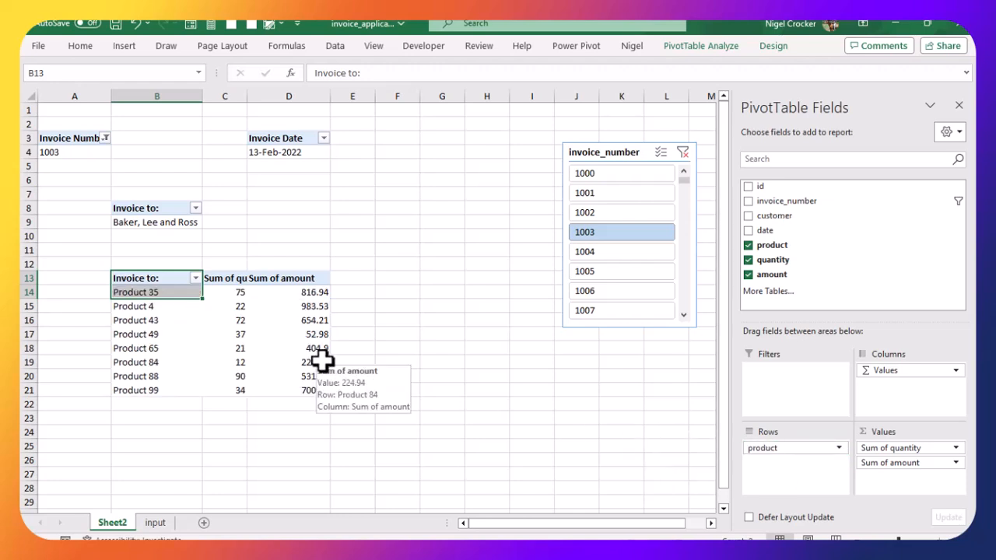
Step: Rename the PivotTable's row header as Item and the quantity header as Quantity
{"action": "left_click", "coordinate": [168, 279]}
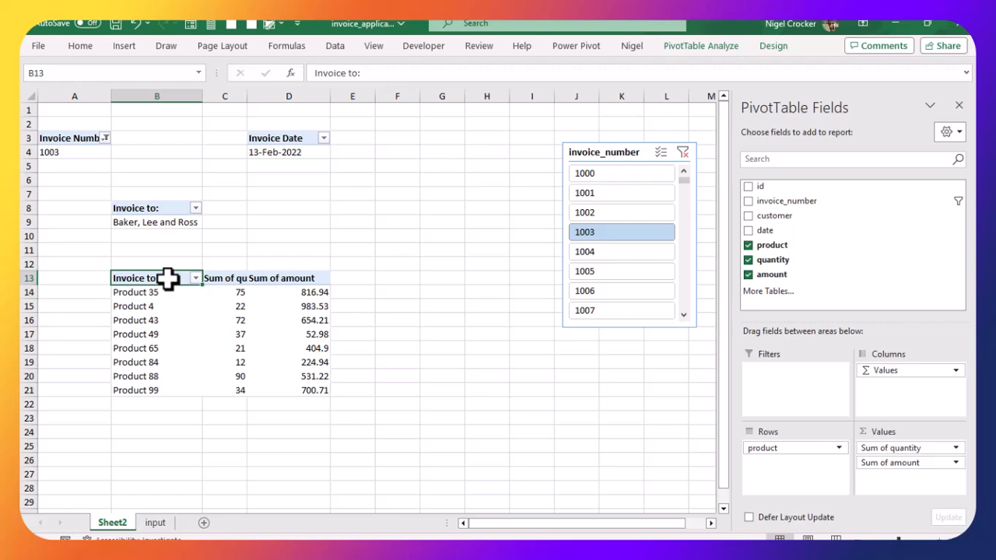
{"action": "type", "text": "Item"}
{"action": "key", "text": "Tab"}
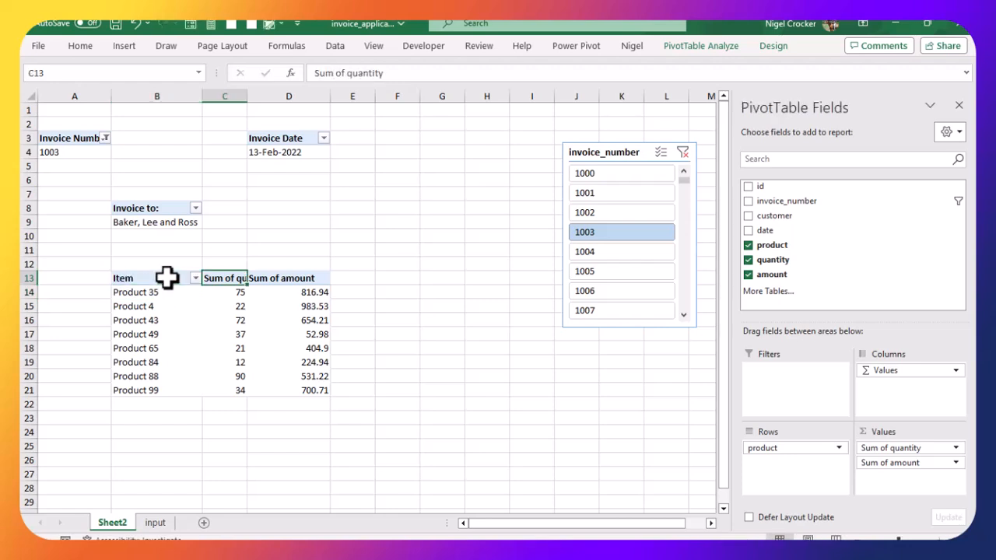
{"action": "type", "text": "Quan"}
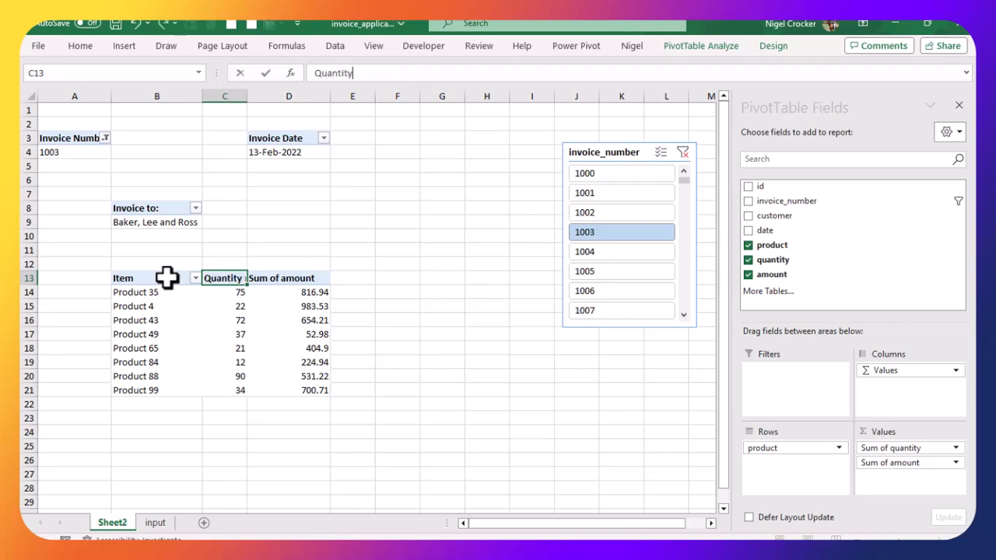
{"action": "key", "text": "Return"}
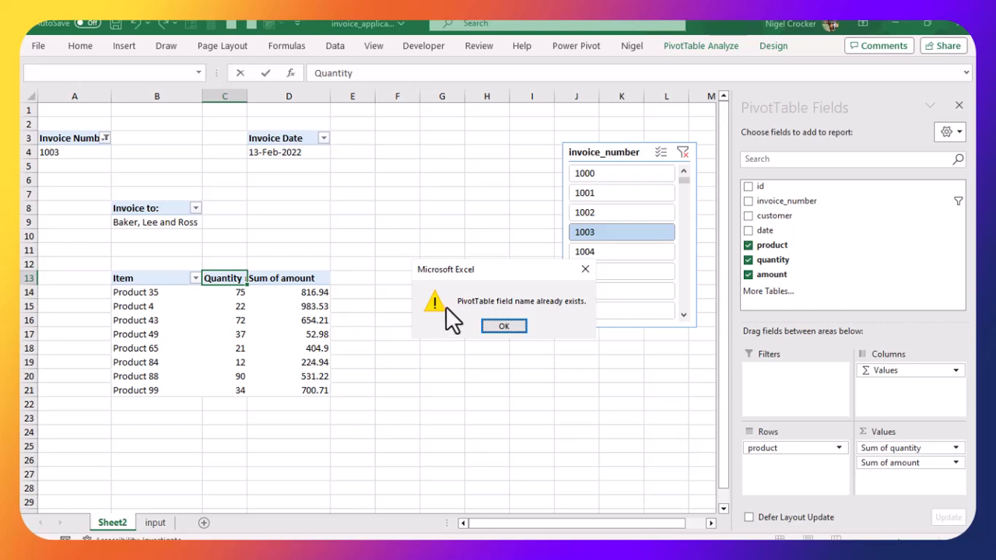
{"action": "left_click", "coordinate": [505, 325]}
{"action": "left_click", "coordinate": [217, 277]}
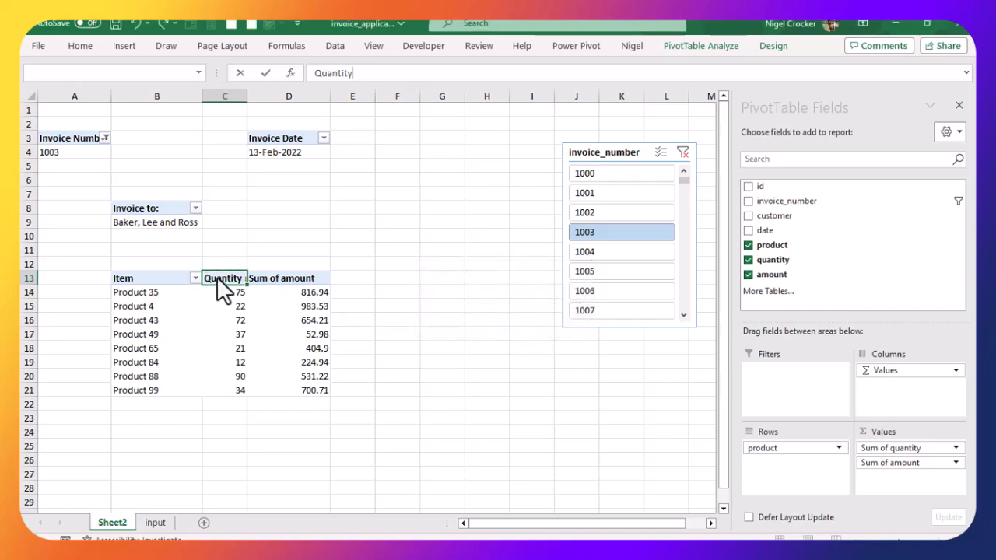
{"action": "left_click", "coordinate": [506, 327]}
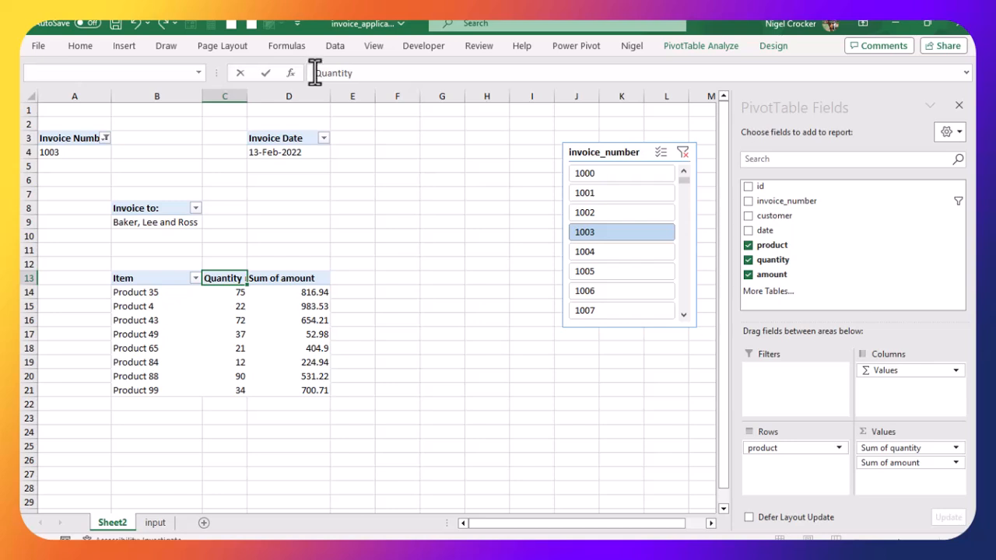
{"action": "left_click", "coordinate": [315, 72]}
{"action": "key", "text": "Return"}
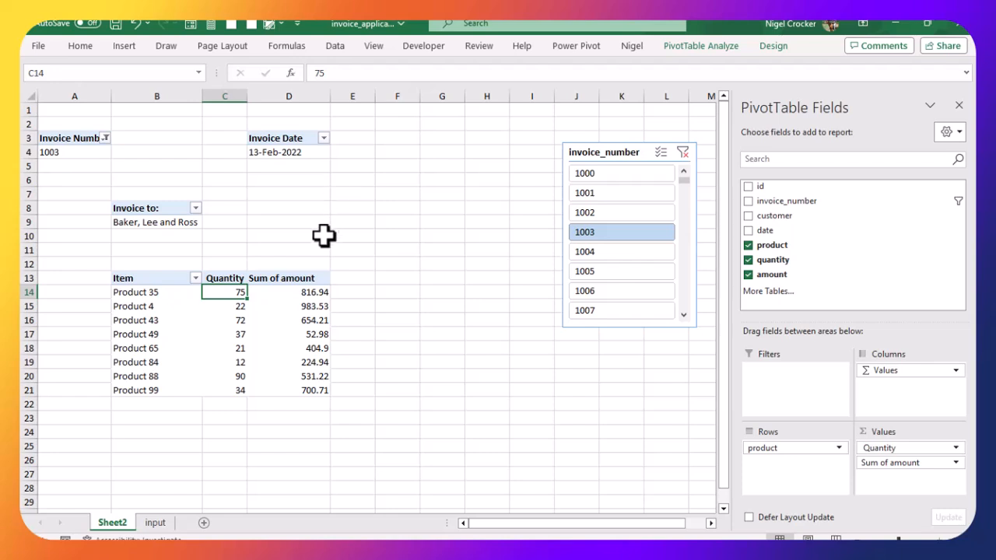
Step: Rename the sum-of-amount header in the line-item PivotTable as Amount
{"action": "left_click", "coordinate": [301, 277]}
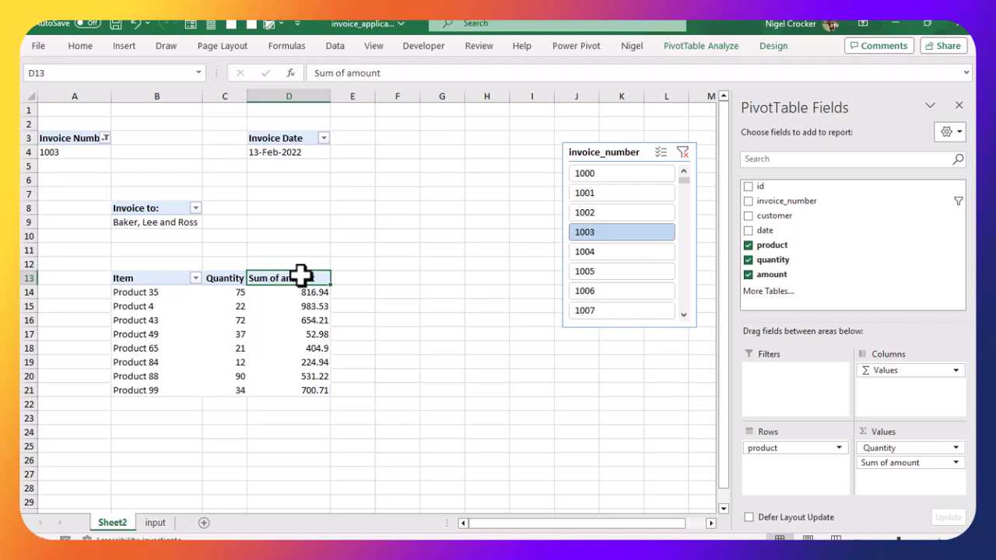
{"action": "type", "text": "A"}
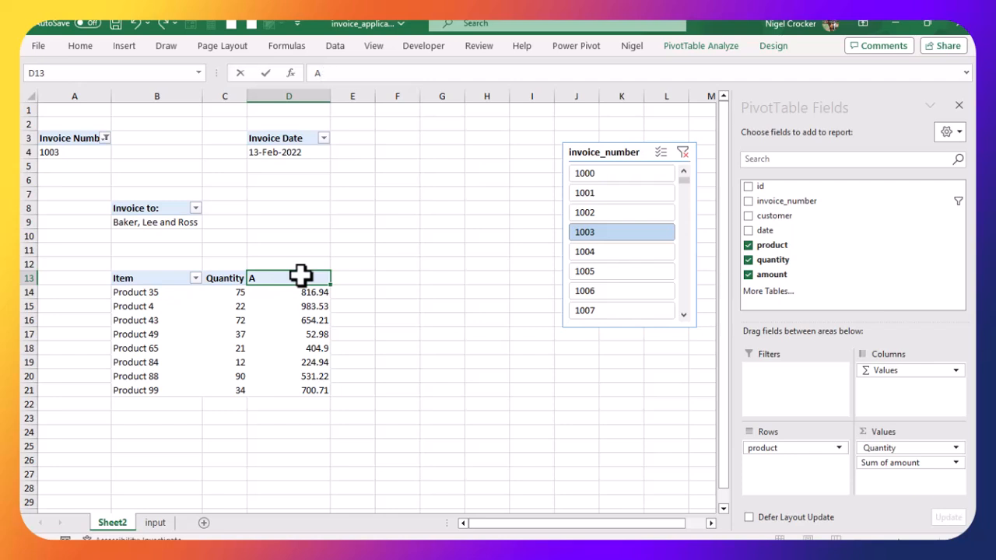
{"action": "type", "text": "mouny"}
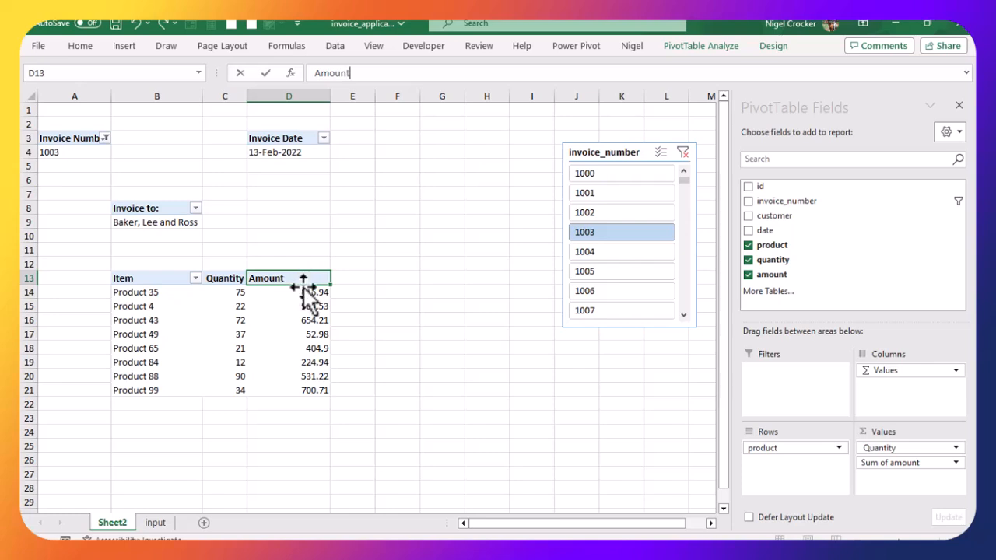
{"action": "left_click", "coordinate": [304, 315]}
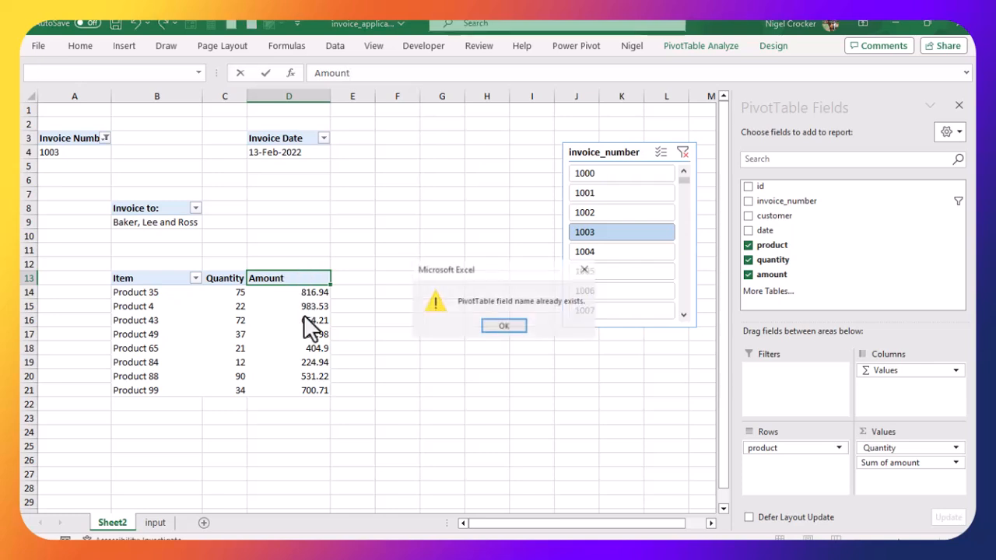
{"action": "left_click", "coordinate": [504, 326]}
{"action": "left_click", "coordinate": [310, 76]}
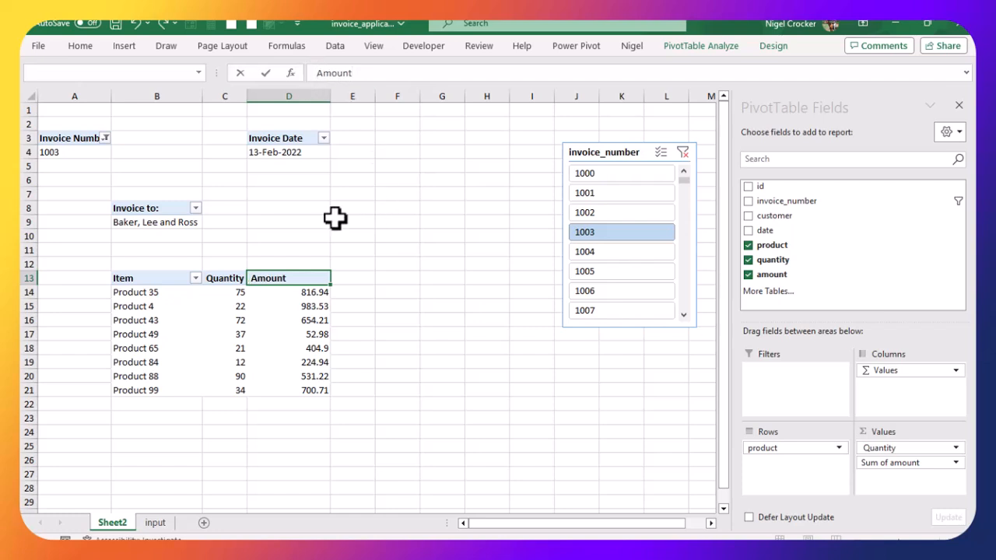
{"action": "left_click", "coordinate": [275, 332]}
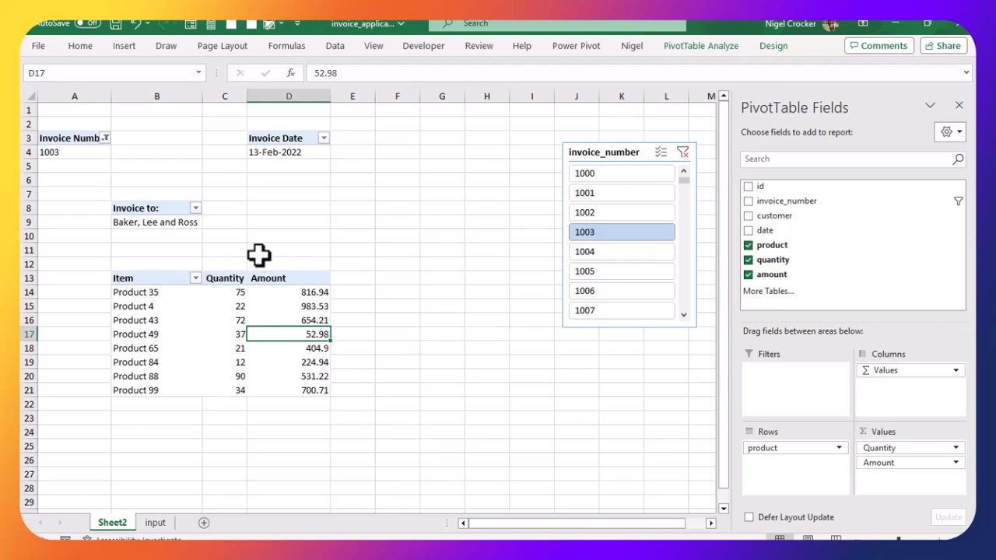
Step: Move the Invoice Date PivotTable down to start at cell D6
{"action": "left_click", "coordinate": [273, 140]}
{"action": "left_click_drag", "start_coordinate": [272, 140], "coordinate": [291, 189]}
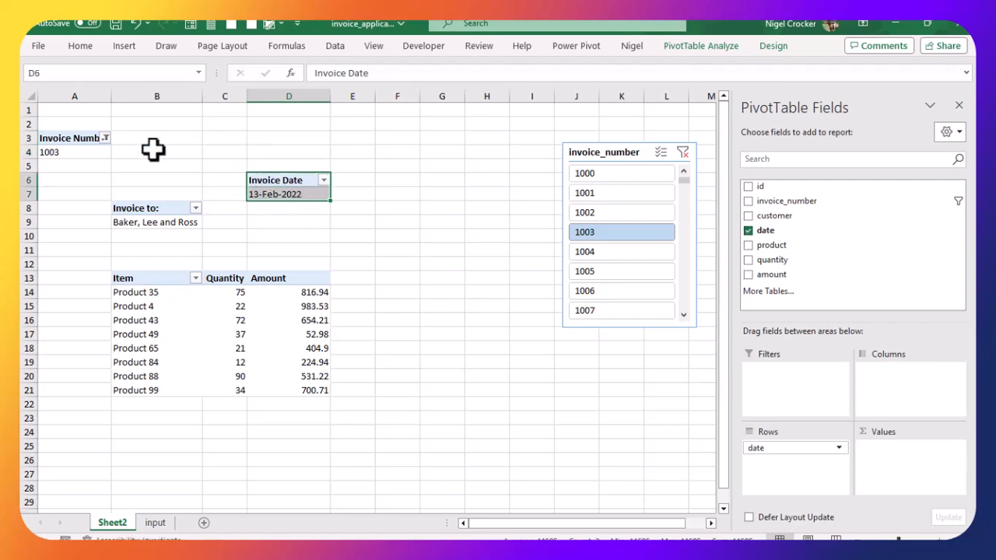
Step: Move the Invoice Number PivotTable across to start at cell D3
{"action": "left_click", "coordinate": [84, 138]}
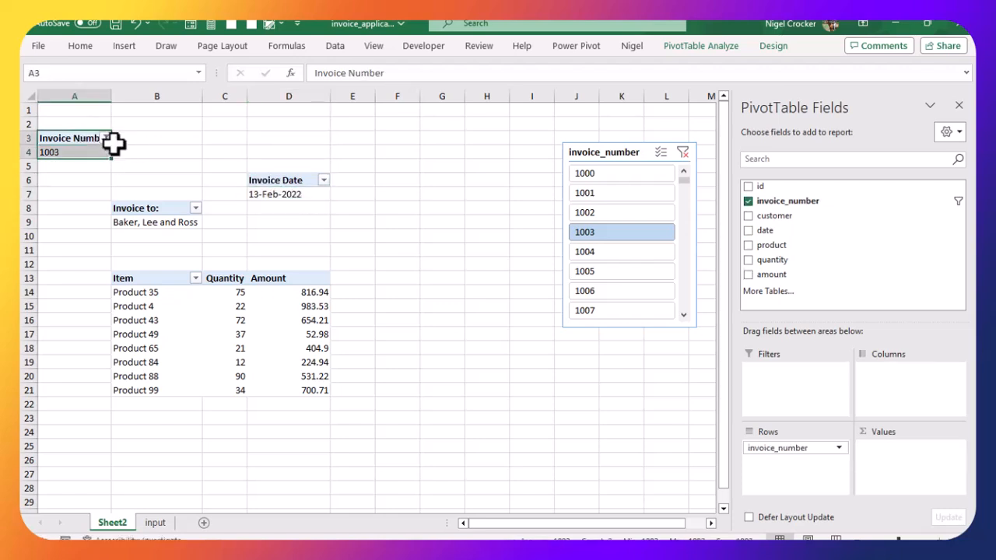
{"action": "left_click_drag", "start_coordinate": [160, 152], "coordinate": [231, 149]}
{"action": "left_click_drag", "start_coordinate": [84, 134], "coordinate": [269, 151]}
{"action": "left_click", "coordinate": [188, 170]}
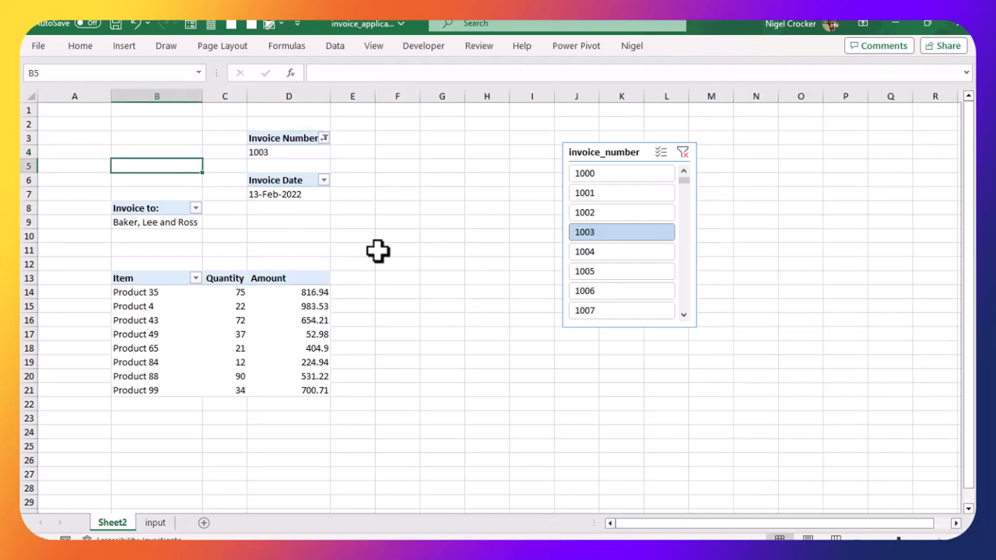
Step: Test the invoice_number slicer by selecting several invoices, including 100998, and checking the linked PivotTables
{"action": "left_click", "coordinate": [607, 174]}
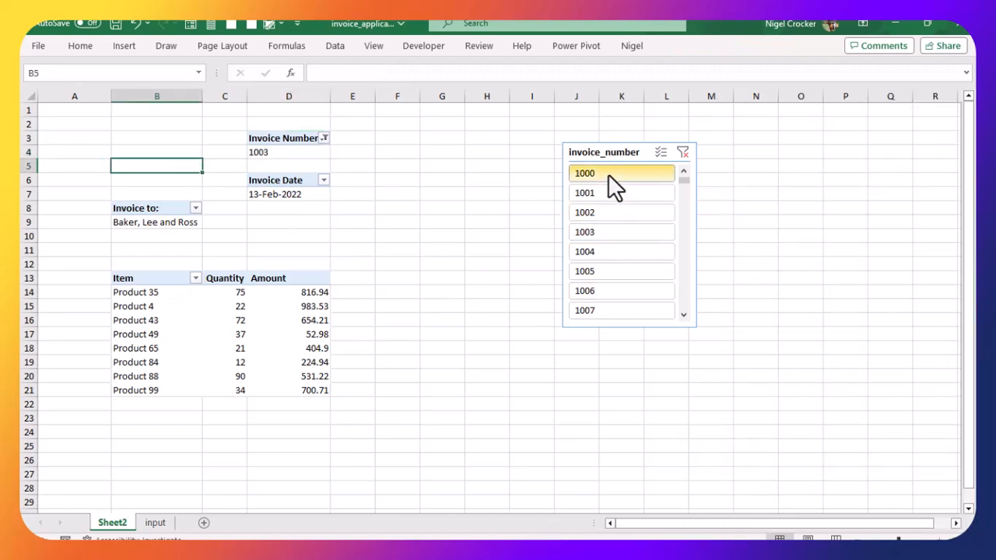
{"action": "left_click", "coordinate": [601, 198]}
{"action": "left_click", "coordinate": [601, 217]}
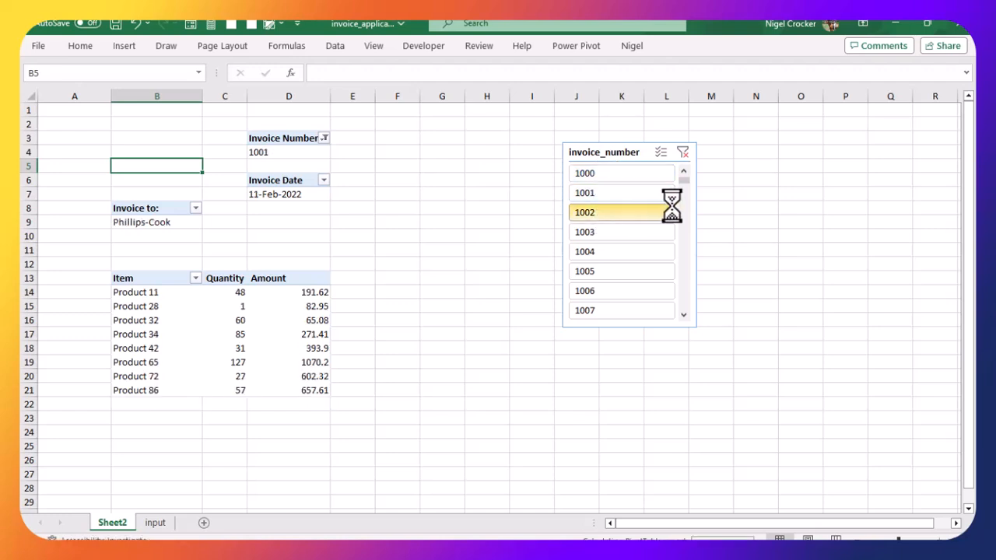
{"action": "left_click_drag", "start_coordinate": [687, 182], "coordinate": [654, 327]}
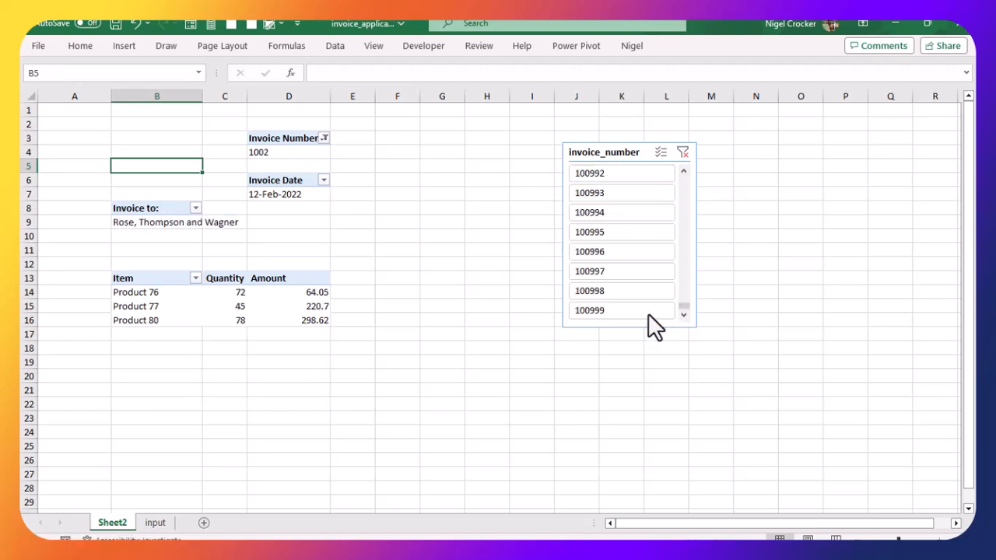
{"action": "left_click", "coordinate": [599, 291]}
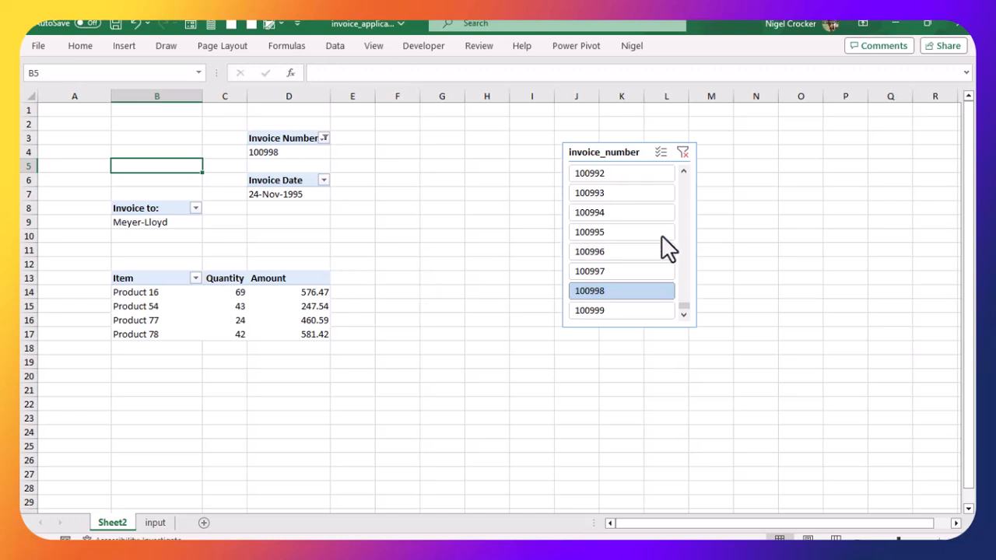
{"action": "left_click_drag", "start_coordinate": [684, 306], "coordinate": [683, 179]}
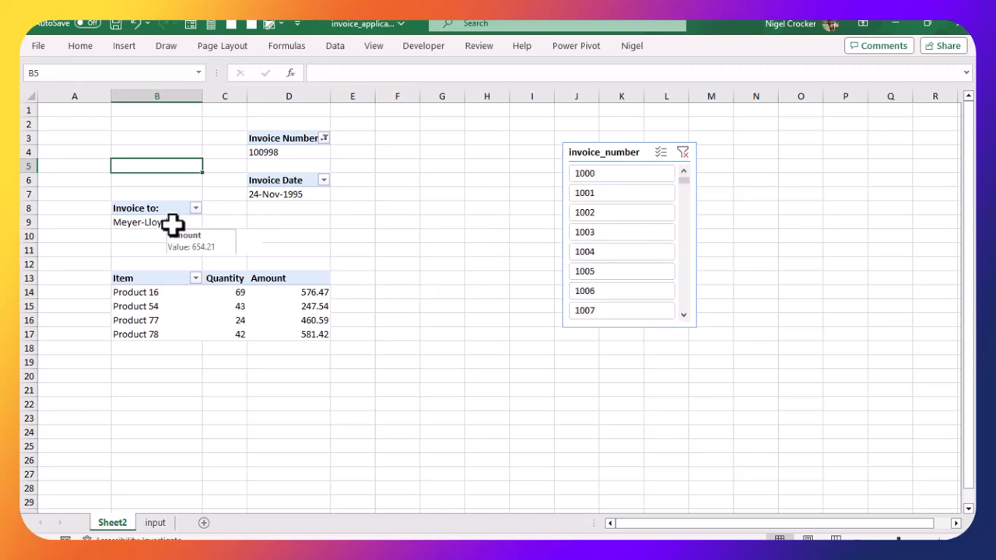
Step: Widen columns D and B to fit the invoice headers and values
{"action": "left_click", "coordinate": [289, 194]}
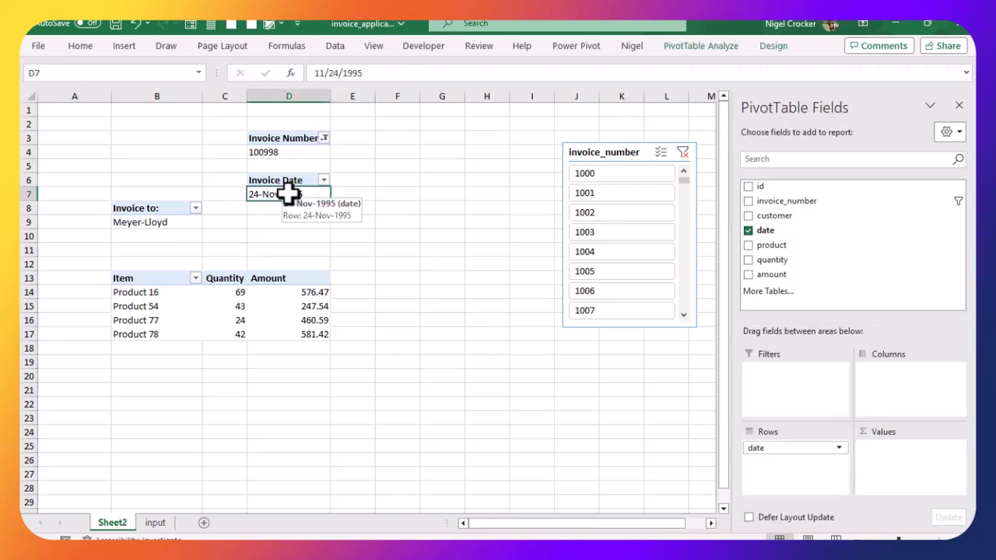
{"action": "left_click_drag", "start_coordinate": [330, 96], "coordinate": [381, 96]}
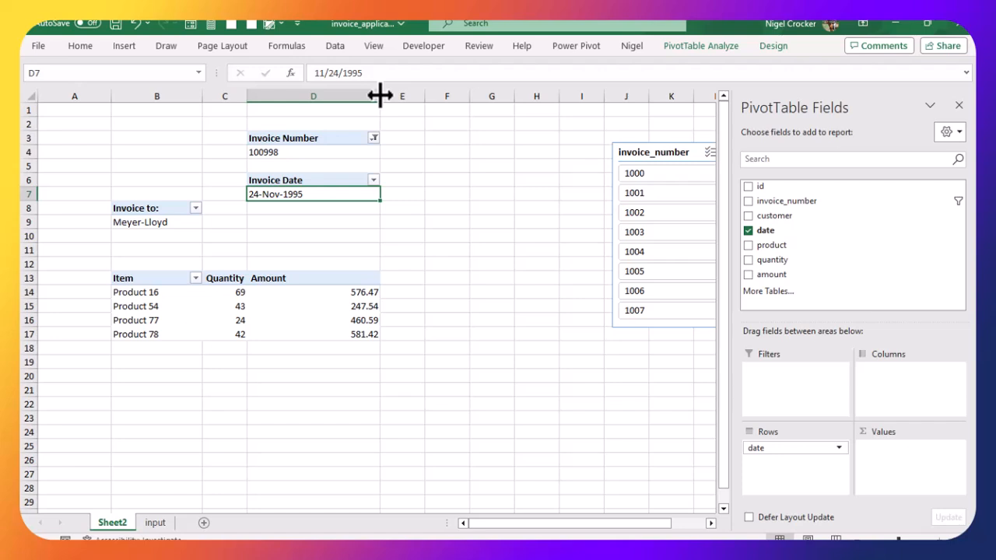
{"action": "left_click_drag", "start_coordinate": [201, 96], "coordinate": [223, 95]}
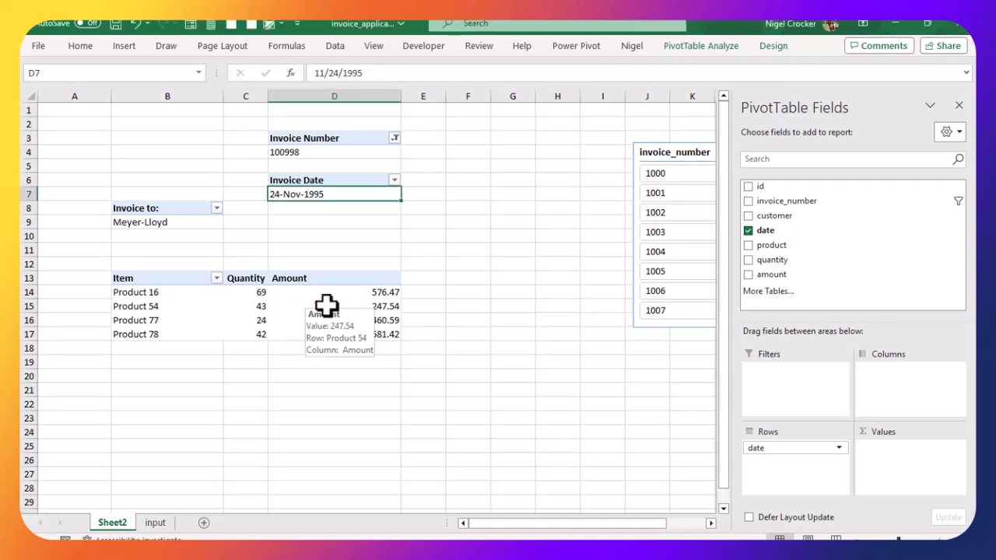
{"action": "left_click", "coordinate": [260, 280]}
{"action": "left_click", "coordinate": [328, 279]}
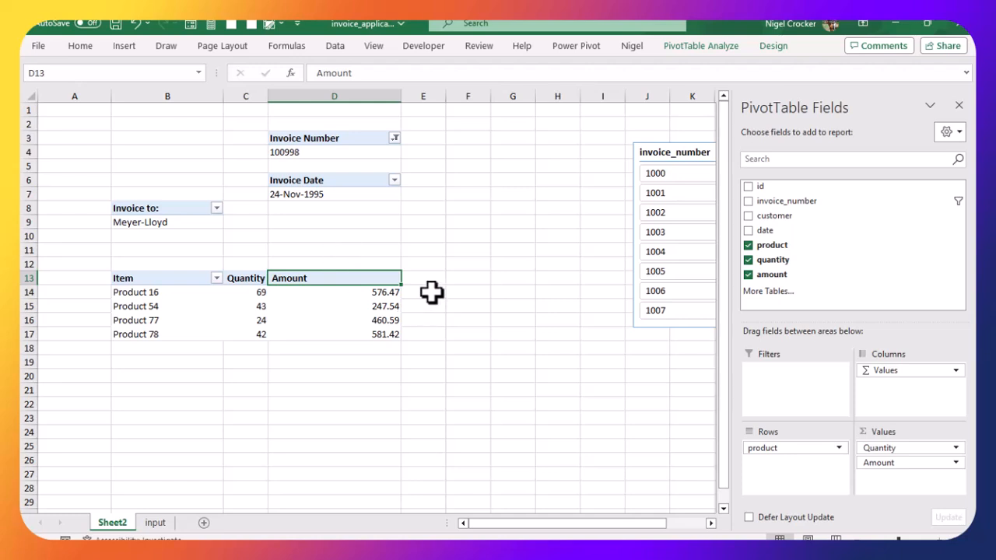
{"action": "left_click", "coordinate": [417, 280]}
{"action": "left_click", "coordinate": [479, 281]}
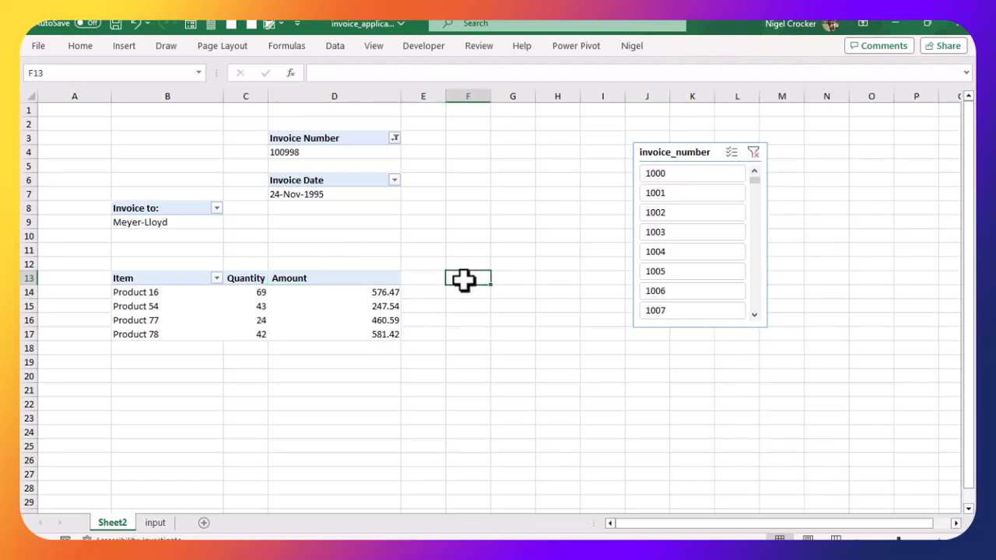
{"action": "left_click", "coordinate": [514, 283]}
{"action": "left_click", "coordinate": [360, 280]}
{"action": "left_click", "coordinate": [329, 308]}
{"action": "left_click", "coordinate": [350, 280]}
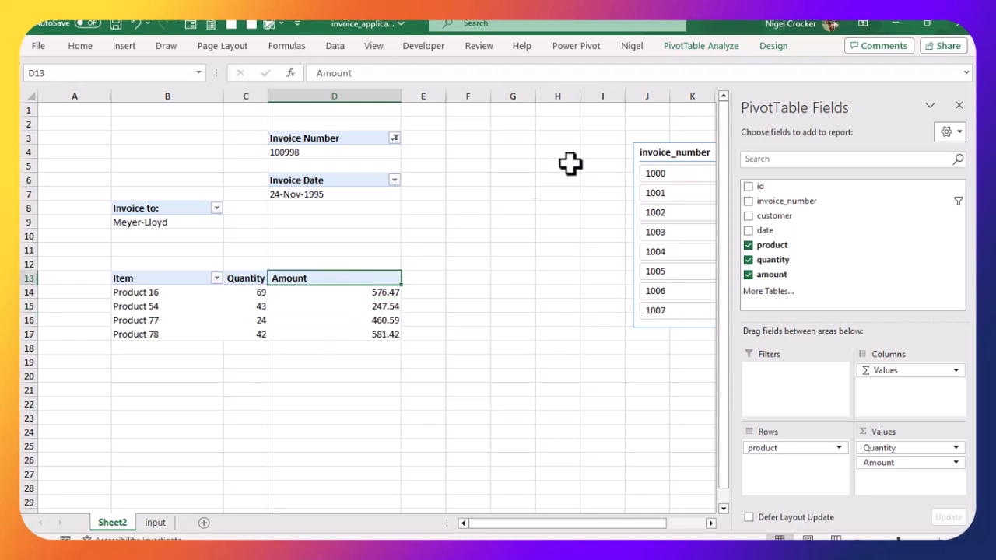
{"action": "left_click", "coordinate": [772, 47]}
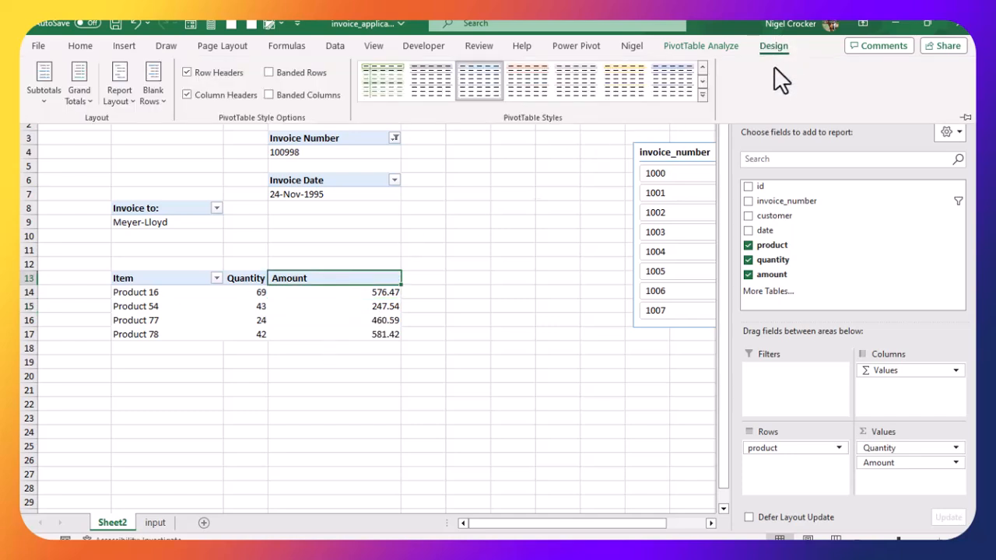
{"action": "left_click", "coordinate": [785, 49]}
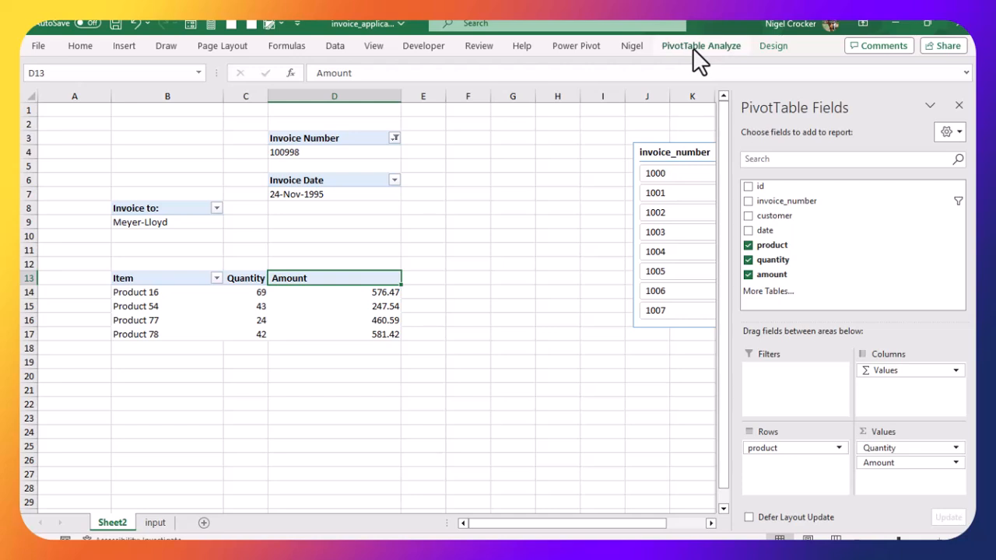
{"action": "left_click", "coordinate": [827, 106]}
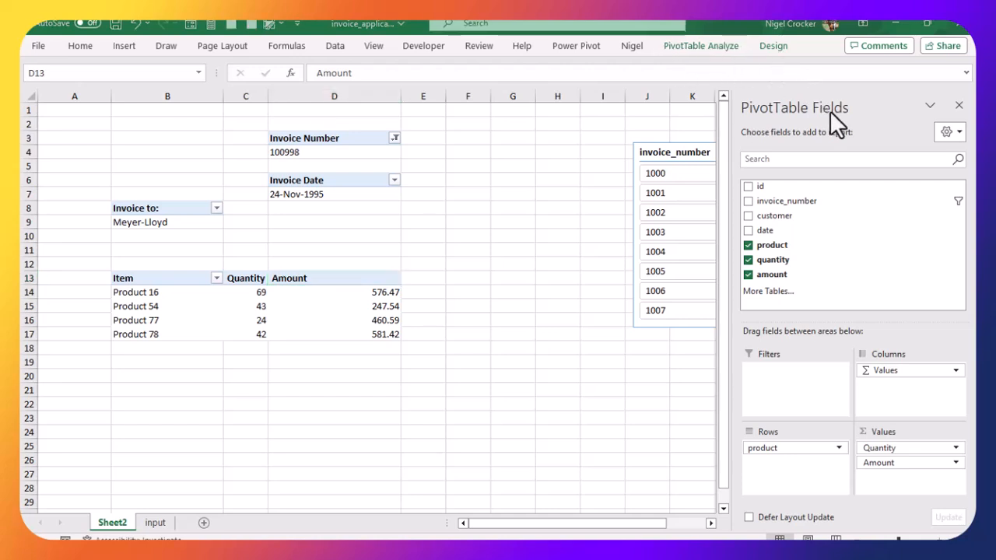
Step: Open the Insert Calculated Field dialog for the line-item PivotTable and name the new field Total before vat
{"action": "left_click", "coordinate": [700, 46]}
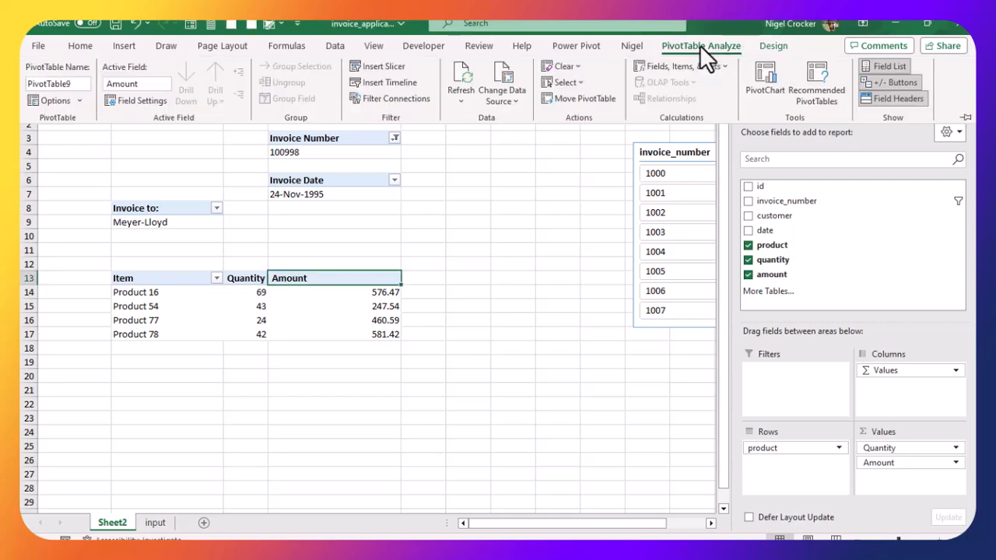
{"action": "left_click", "coordinate": [678, 66]}
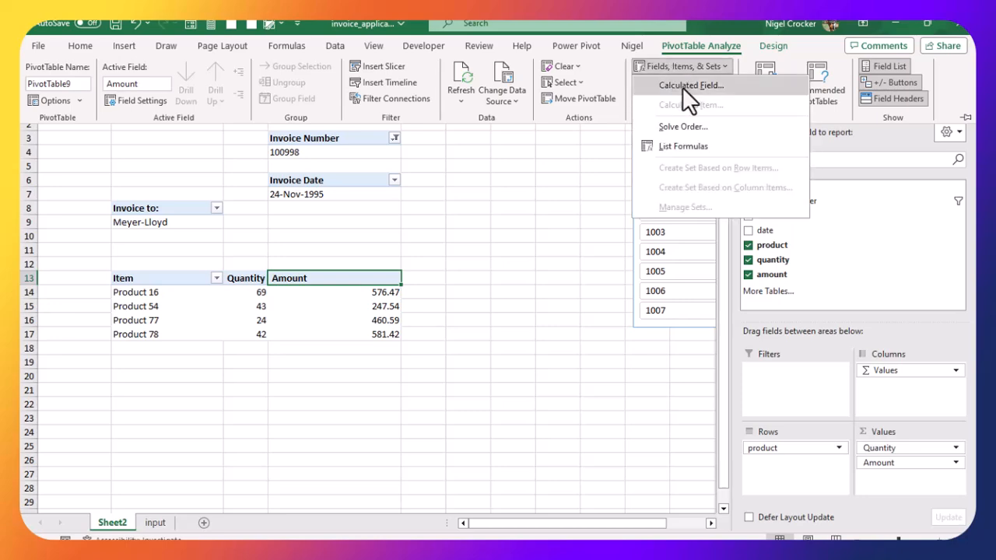
{"action": "left_click", "coordinate": [689, 86]}
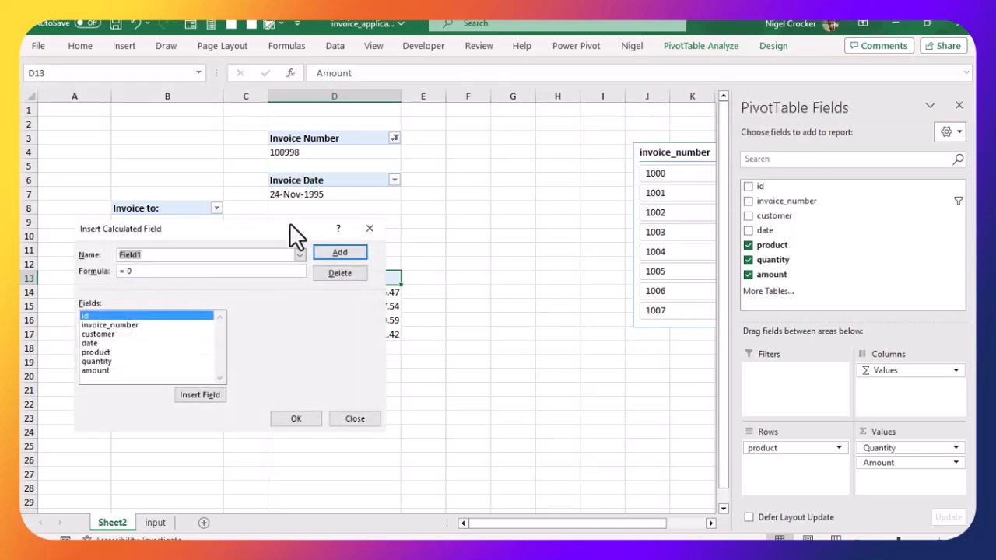
{"action": "left_click_drag", "start_coordinate": [249, 225], "coordinate": [323, 270]}
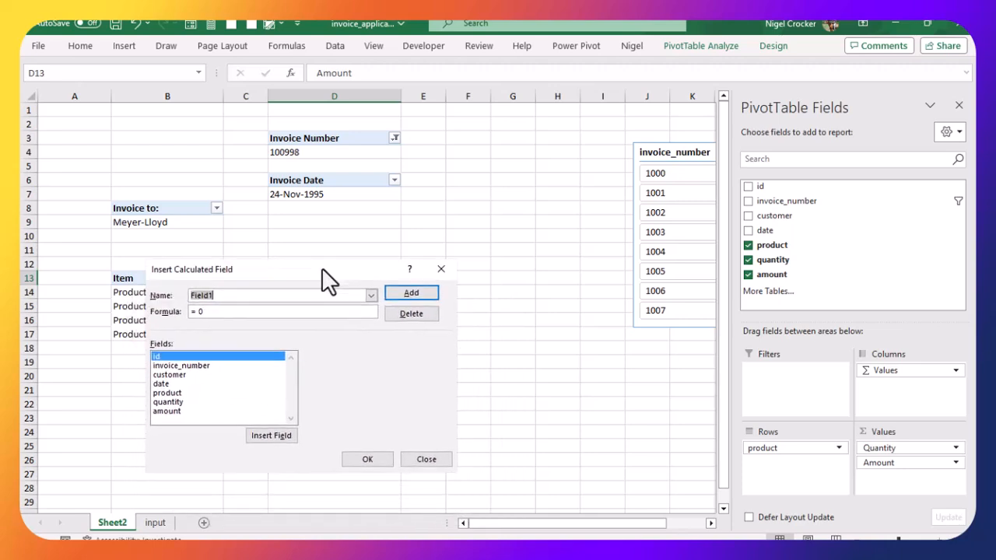
{"action": "left_click", "coordinate": [221, 295]}
{"action": "left_click_drag", "start_coordinate": [221, 295], "coordinate": [169, 294]}
{"action": "type", "text": "Total before vat"}
Step: Set the Total before vat formula to quantity * amount and add the field
{"action": "left_click", "coordinate": [210, 311]}
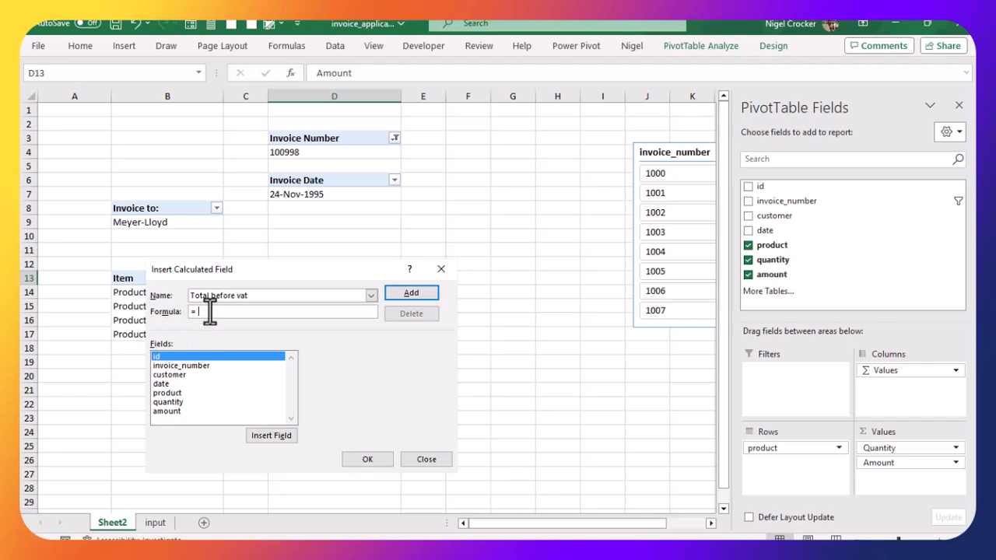
{"action": "left_click", "coordinate": [168, 401]}
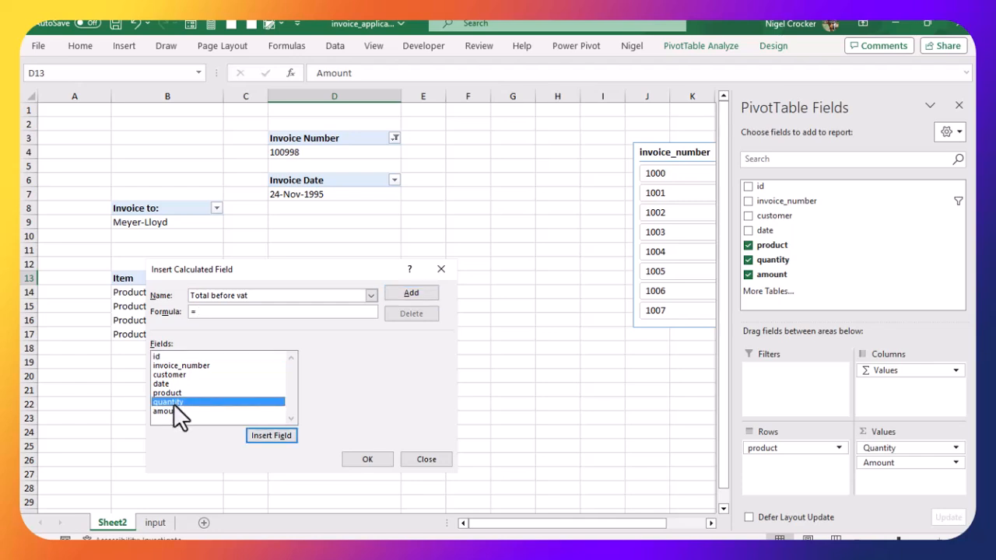
{"action": "double_click", "coordinate": [174, 403]}
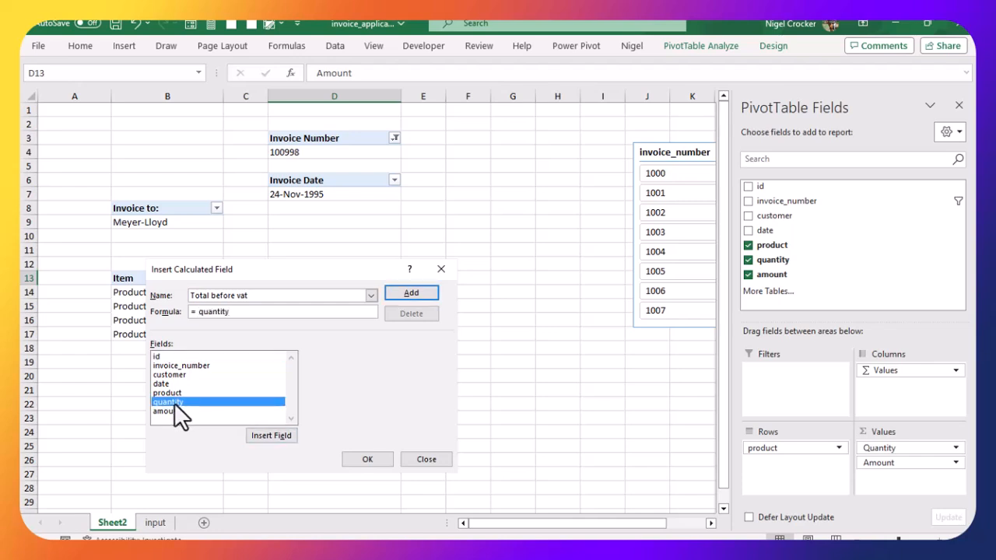
{"action": "type", "text": "*"}
{"action": "left_click", "coordinate": [168, 411]}
{"action": "double_click", "coordinate": [168, 407]}
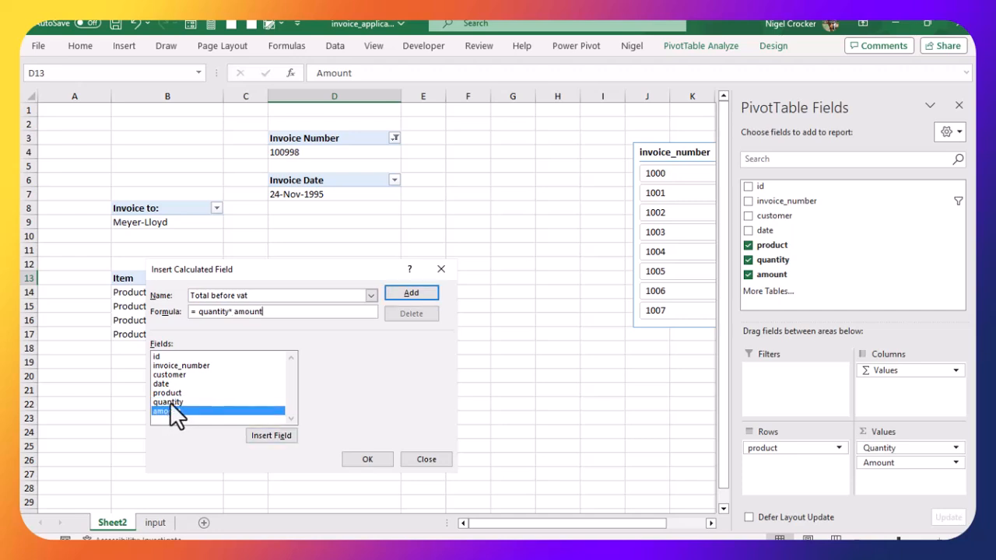
{"action": "left_click", "coordinate": [398, 294]}
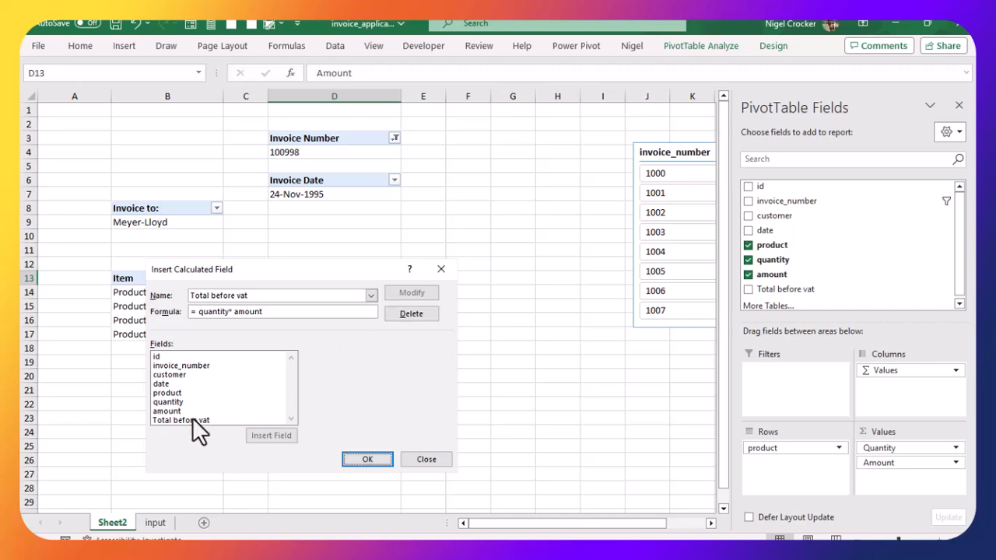
Step: Add a second calculated field named vat with the formula 'Total before vat' * 0.15
{"action": "left_click", "coordinate": [271, 311]}
{"action": "left_click_drag", "start_coordinate": [256, 296], "coordinate": [187, 295]}
{"action": "type", "text": "v"}
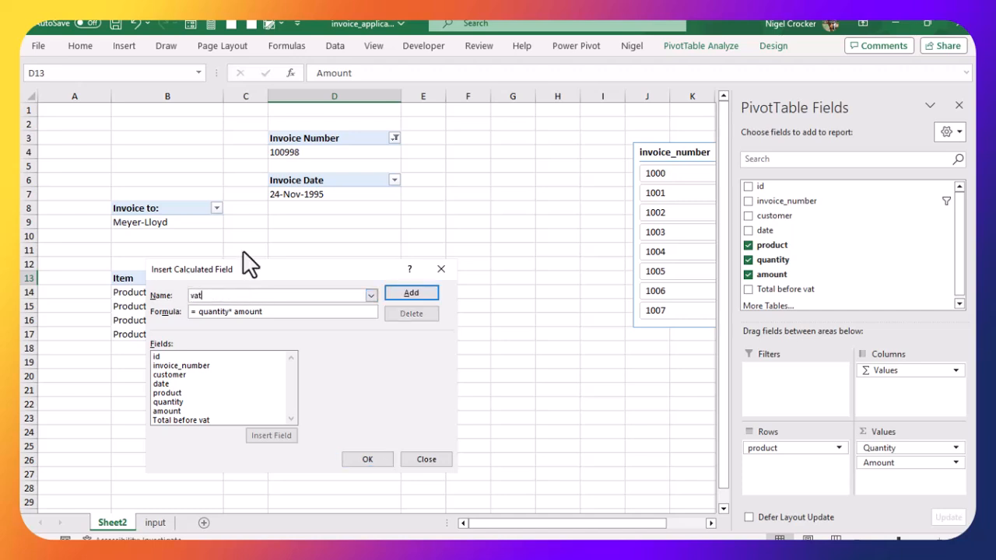
{"action": "key", "text": "BackSpace"}
{"action": "key", "text": "BackSpace"}
{"action": "key", "text": "BackSpace"}
{"action": "key", "text": "BackSpace"}
{"action": "key", "text": "BackSpace"}
{"action": "key", "text": "BackSpace"}
{"action": "key", "text": "BackSpace"}
{"action": "key", "text": "BackSpace"}
{"action": "key", "text": "BackSpace"}
{"action": "double_click", "coordinate": [193, 421]}
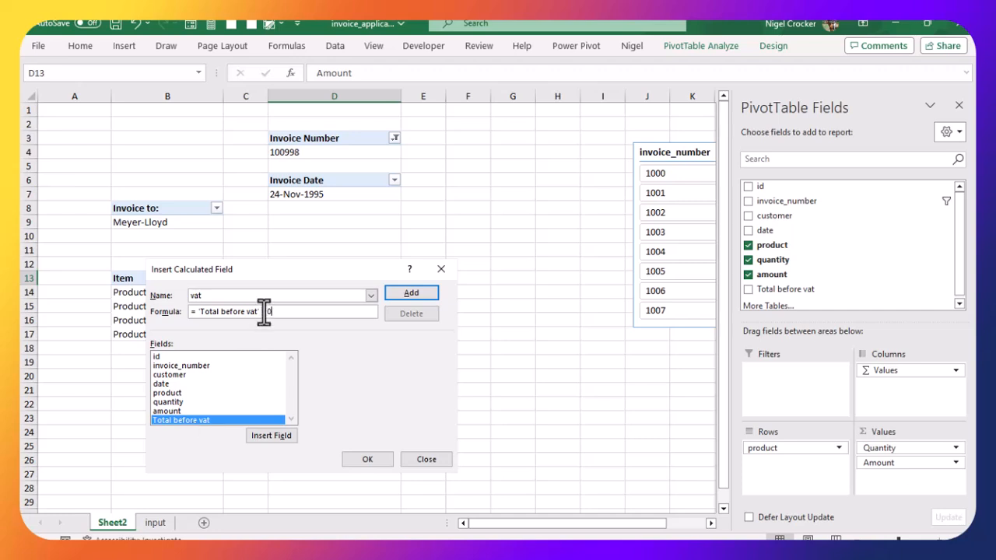
{"action": "left_click", "coordinate": [399, 294]}
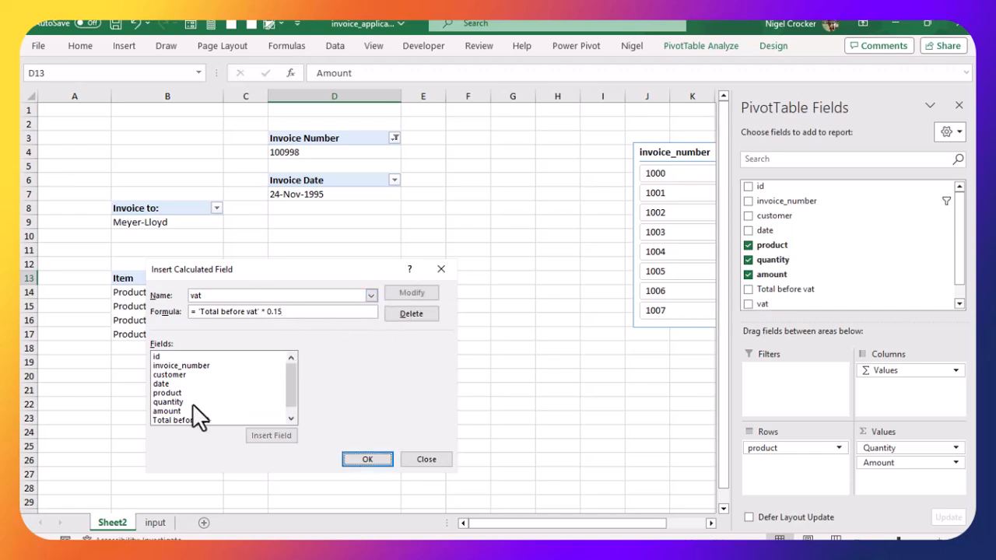
Step: Start a new calculated field named Total incl vat and clear its formula
{"action": "scroll", "coordinate": [288, 395], "scroll_direction": "down", "scroll_amount": 1}
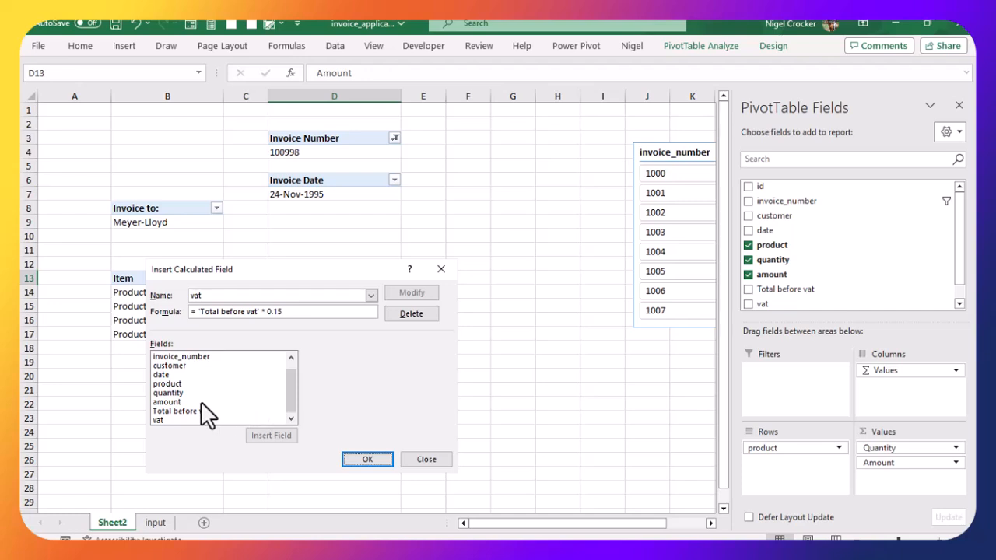
{"action": "left_click", "coordinate": [212, 296]}
{"action": "key", "text": "BackSpace"}
{"action": "key", "text": "BackSpace"}
{"action": "key", "text": "BackSpace"}
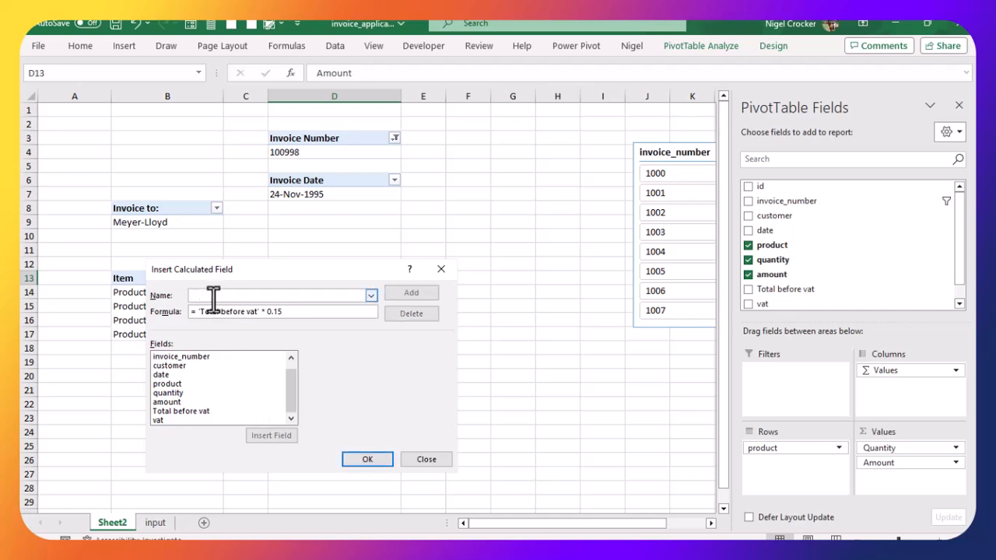
{"action": "type", "text": "Total"}
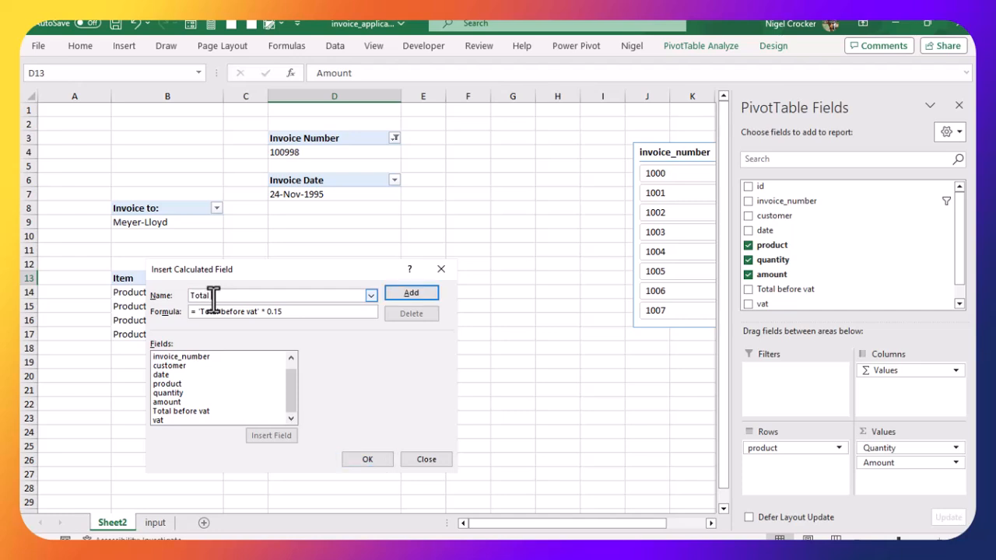
{"action": "type", "text": " incl vat"}
{"action": "key", "text": "BackSpace"}
{"action": "key", "text": "BackSpace"}
{"action": "key", "text": "BackSpace"}
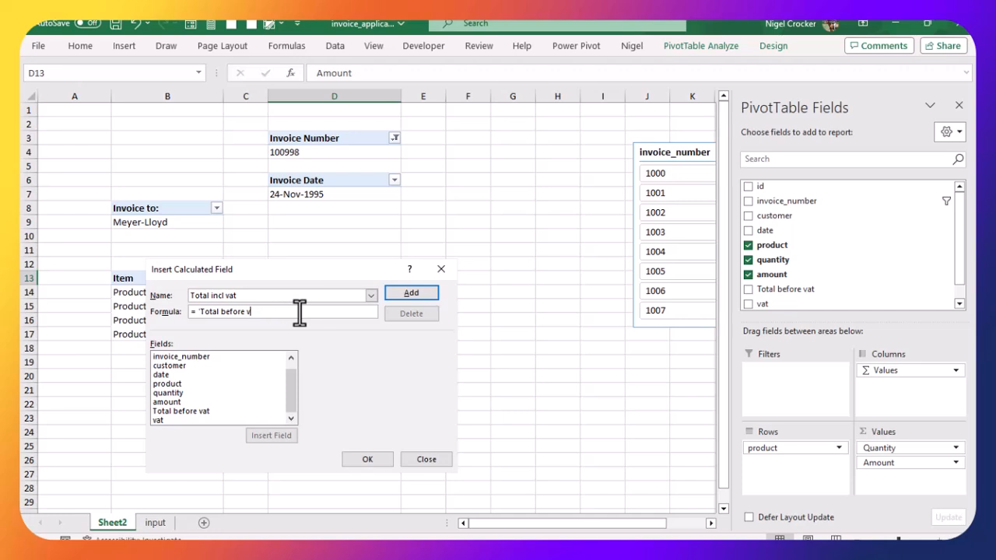
{"action": "key", "text": "BackSpace"}
{"action": "key", "text": "BackSpace"}
{"action": "key", "text": "BackSpace"}
Step: Set the Total incl vat formula to 'Total before vat' + vat, add the field, and close the dialog
{"action": "double_click", "coordinate": [195, 408]}
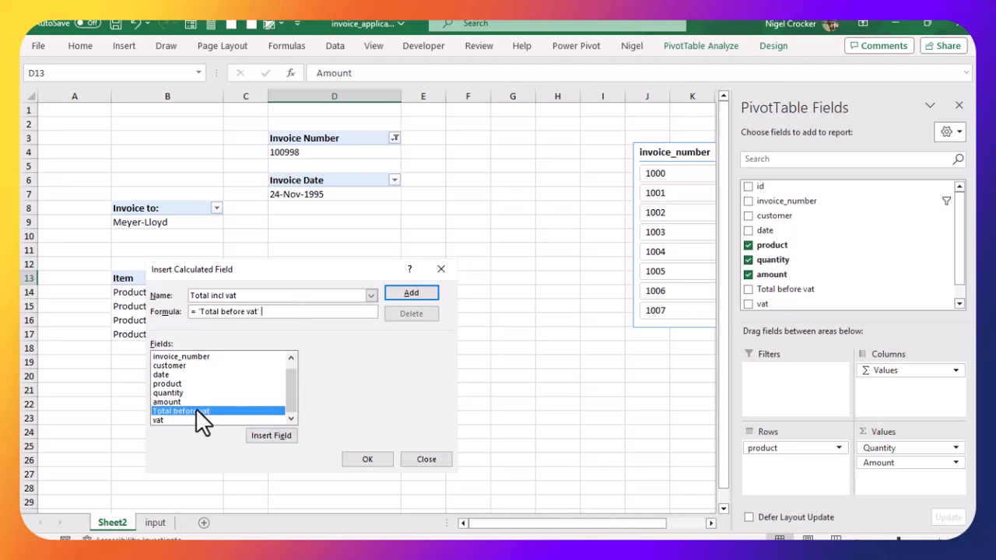
{"action": "type", "text": "_ vat"}
{"action": "key", "text": "BackSpace"}
{"action": "key", "text": "BackSpace"}
{"action": "key", "text": "BackSpace"}
{"action": "key", "text": "BackSpace"}
{"action": "key", "text": "BackSpace"}
{"action": "type", "text": "+"}
{"action": "left_click", "coordinate": [186, 419]}
{"action": "double_click", "coordinate": [187, 419]}
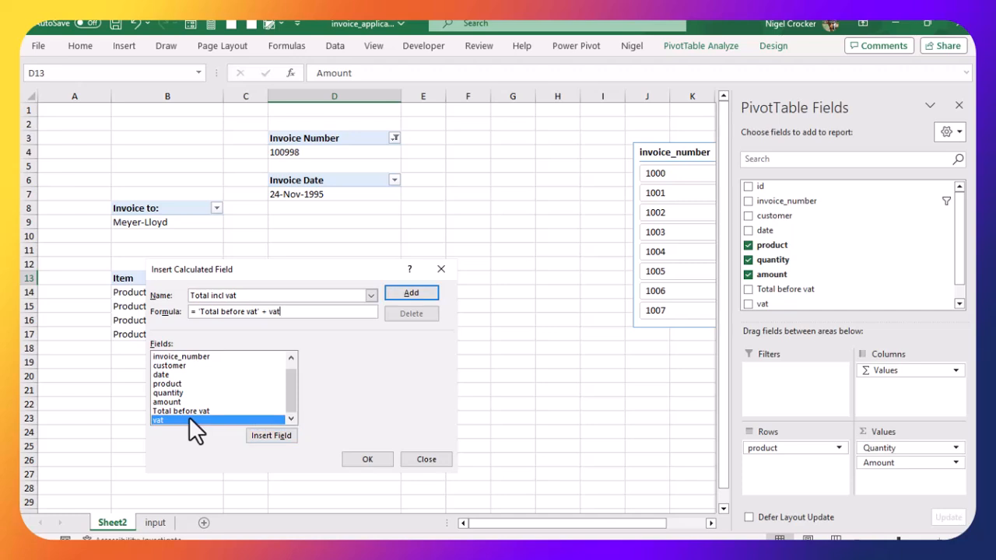
{"action": "left_click", "coordinate": [422, 293]}
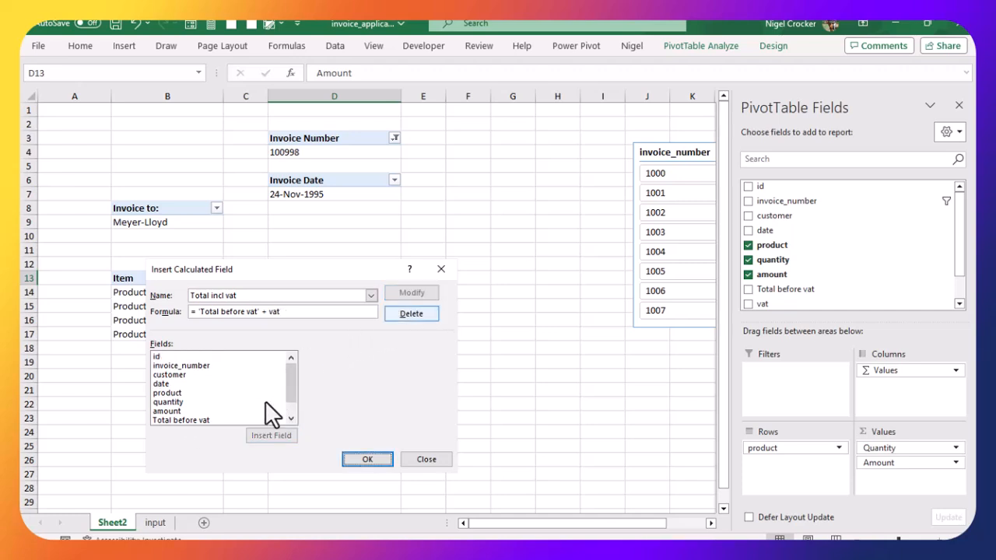
{"action": "left_click_drag", "start_coordinate": [284, 389], "coordinate": [286, 413]}
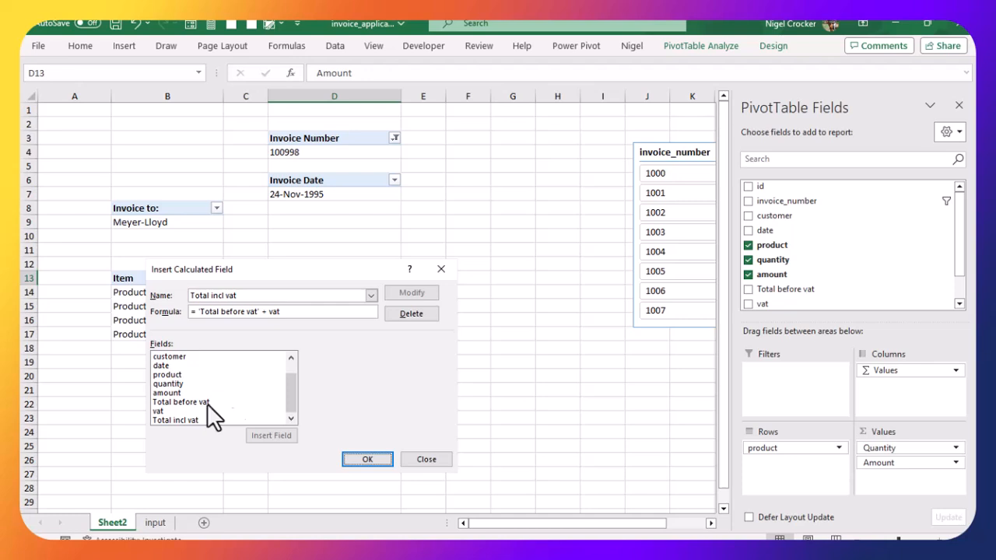
{"action": "left_click", "coordinate": [366, 459]}
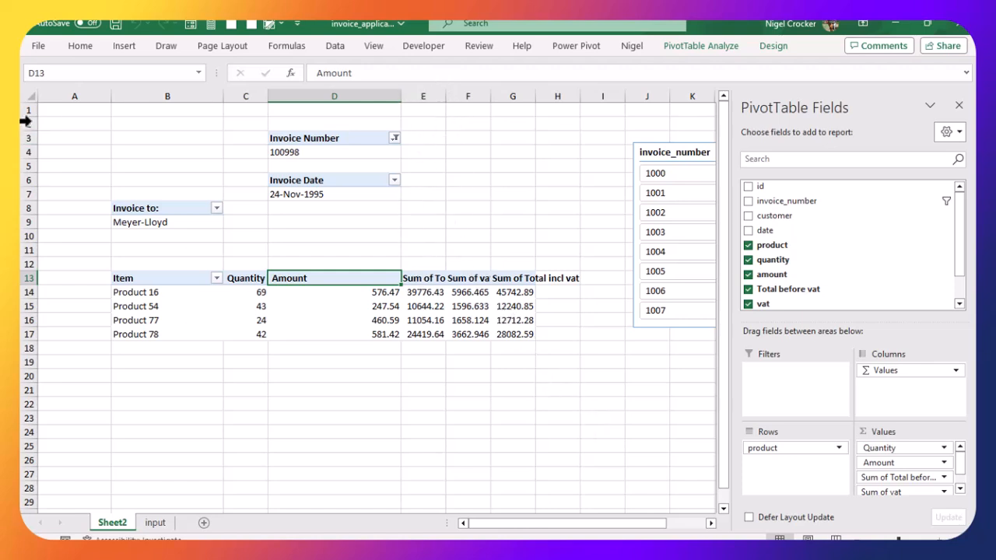
Step: Autofit the widths of all columns on the sheet
{"action": "left_click", "coordinate": [31, 96]}
{"action": "double_click", "coordinate": [111, 95]}
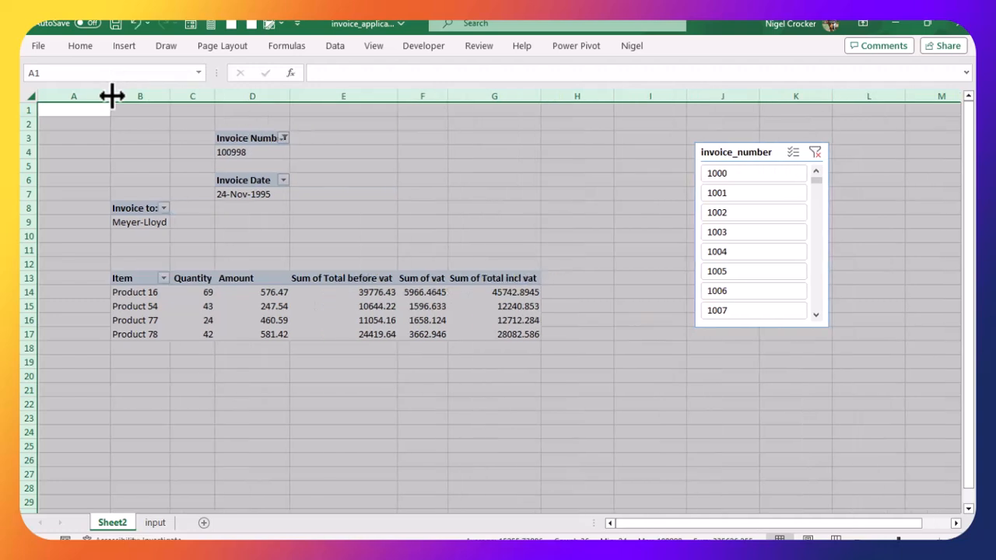
{"action": "left_click", "coordinate": [307, 320]}
Step: Rename the Sum of Total before vat header to Total before vat
{"action": "left_click", "coordinate": [347, 279]}
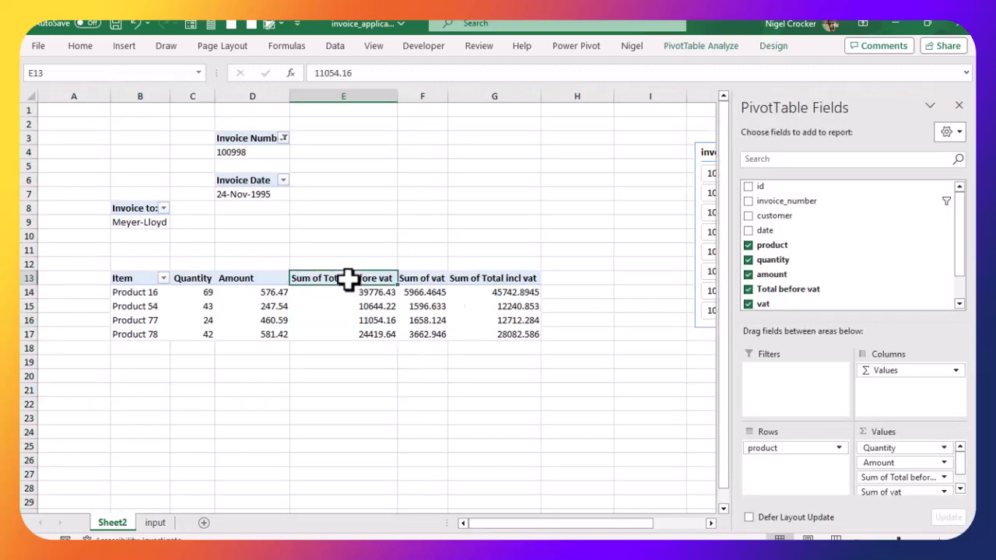
{"action": "left_click", "coordinate": [348, 73]}
{"action": "key", "text": "BackSpace"}
{"action": "key", "text": "BackSpace"}
{"action": "key", "text": "BackSpace"}
{"action": "key", "text": "BackSpace"}
{"action": "key", "text": "BackSpace"}
{"action": "key", "text": "BackSpace"}
{"action": "key", "text": "BackSpace"}
Step: Remove the 'Sum of' prefix from the vat and Total incl vat column headers
{"action": "left_click", "coordinate": [424, 277]}
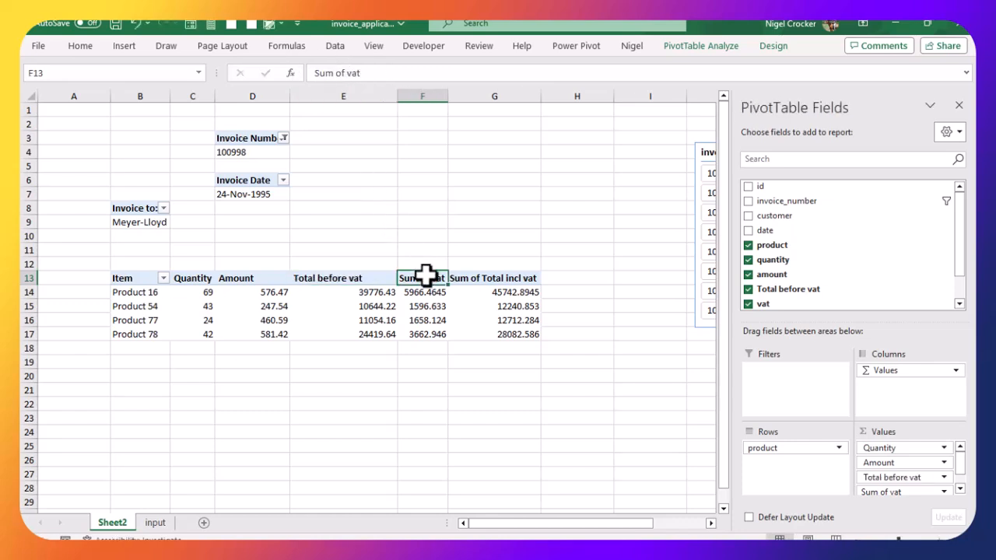
{"action": "left_click", "coordinate": [348, 73]}
{"action": "key", "text": "BackSpace"}
{"action": "key", "text": "BackSpace"}
{"action": "key", "text": "BackSpace"}
{"action": "key", "text": "BackSpace"}
{"action": "key", "text": "BackSpace"}
{"action": "key", "text": "BackSpace"}
{"action": "key", "text": "BackSpace"}
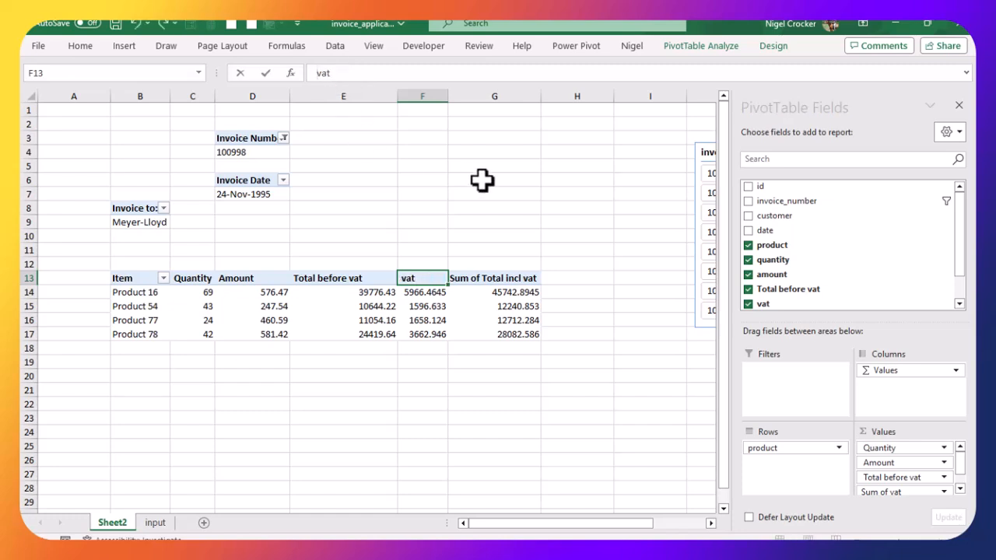
{"action": "left_click", "coordinate": [517, 281]}
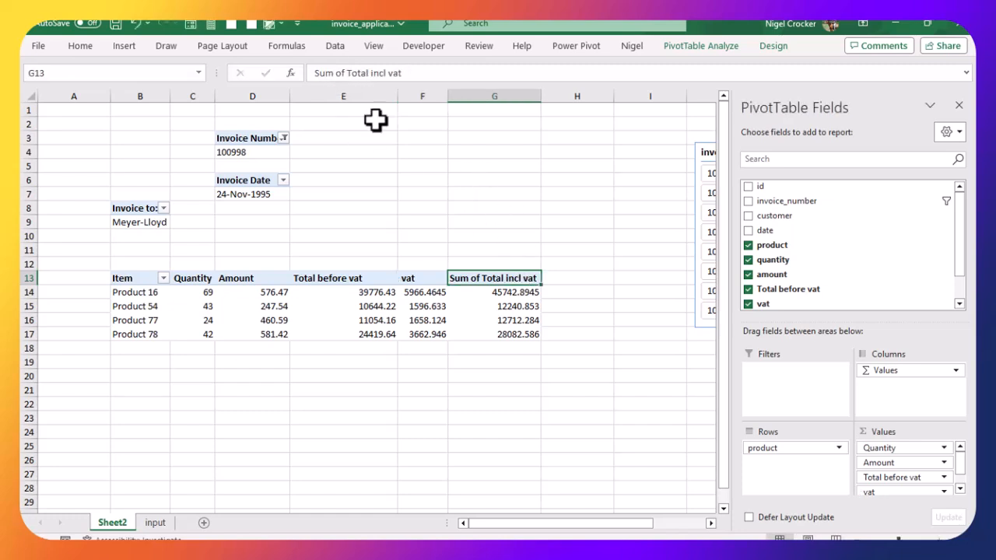
{"action": "left_click", "coordinate": [344, 73]}
{"action": "key", "text": "BackSpace"}
{"action": "key", "text": "BackSpace"}
{"action": "key", "text": "BackSpace"}
{"action": "key", "text": "BackSpace"}
{"action": "key", "text": "BackSpace"}
{"action": "key", "text": "BackSpace"}
{"action": "key", "text": "BackSpace"}
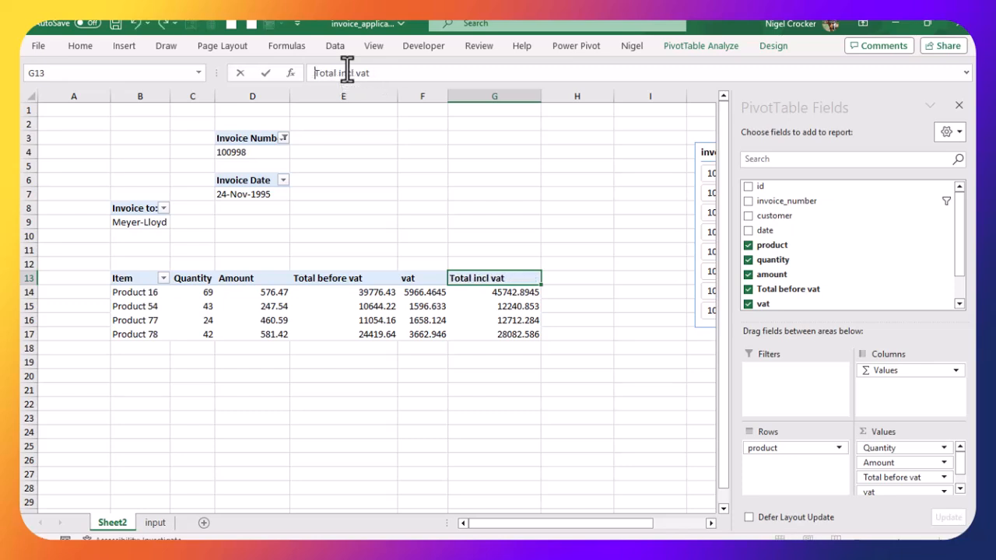
{"action": "left_click", "coordinate": [453, 332]}
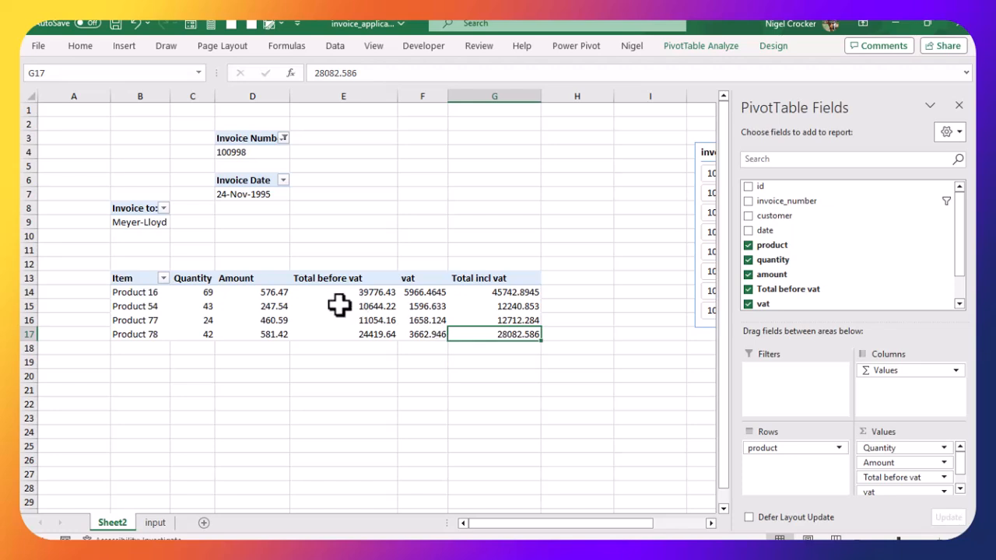
Step: Format the Amount value field as Currency with 2 decimal places and the R symbol
{"action": "left_click", "coordinate": [265, 291]}
{"action": "left_click", "coordinate": [378, 294]}
{"action": "left_click", "coordinate": [440, 293]}
{"action": "left_click", "coordinate": [520, 294]}
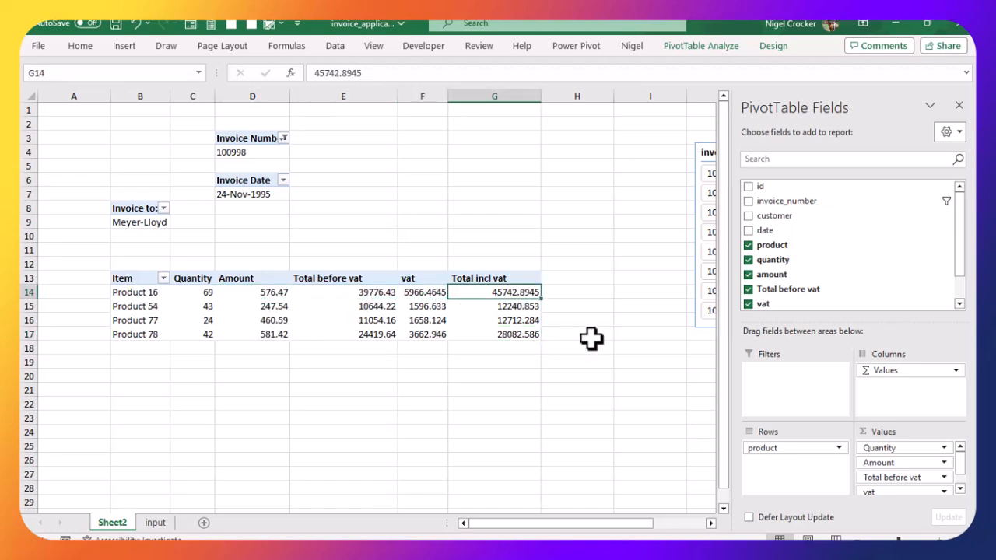
{"action": "left_click", "coordinate": [961, 462]}
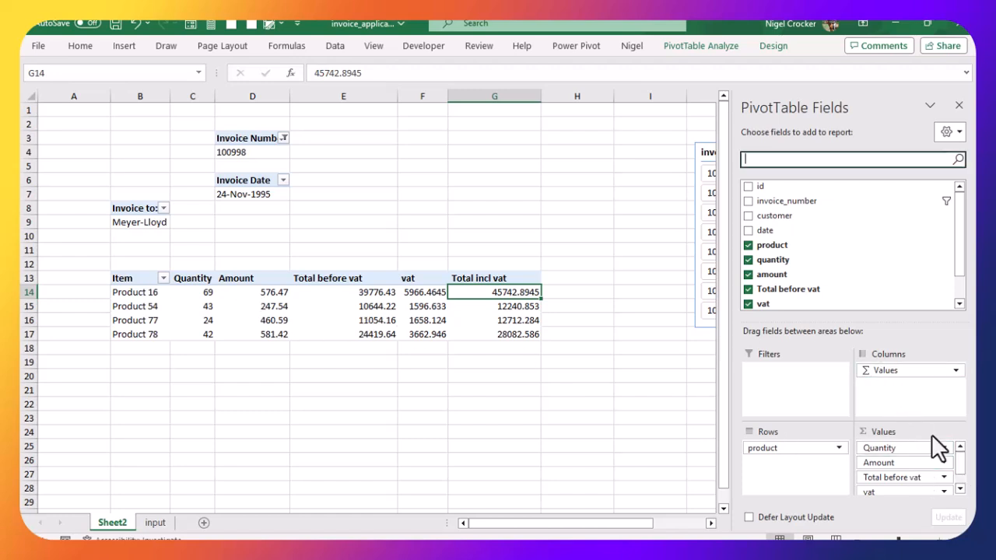
{"action": "left_click", "coordinate": [945, 463]}
{"action": "left_click", "coordinate": [902, 444]}
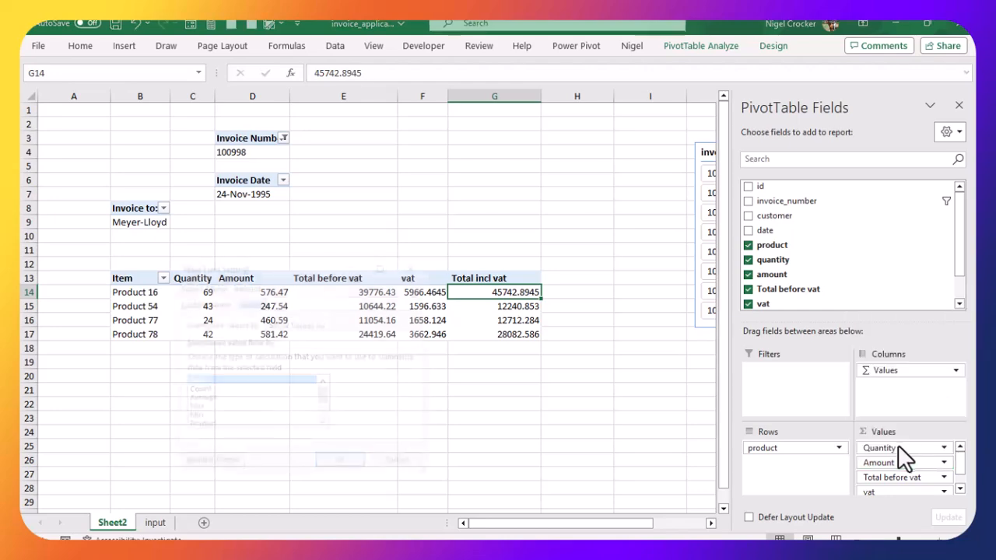
{"action": "left_click", "coordinate": [209, 464]}
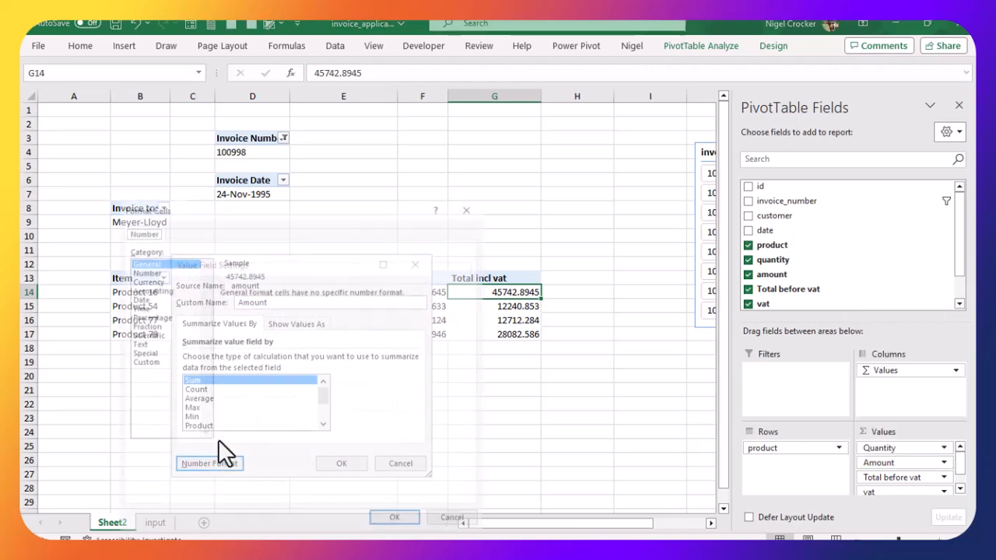
{"action": "left_click", "coordinate": [146, 280]}
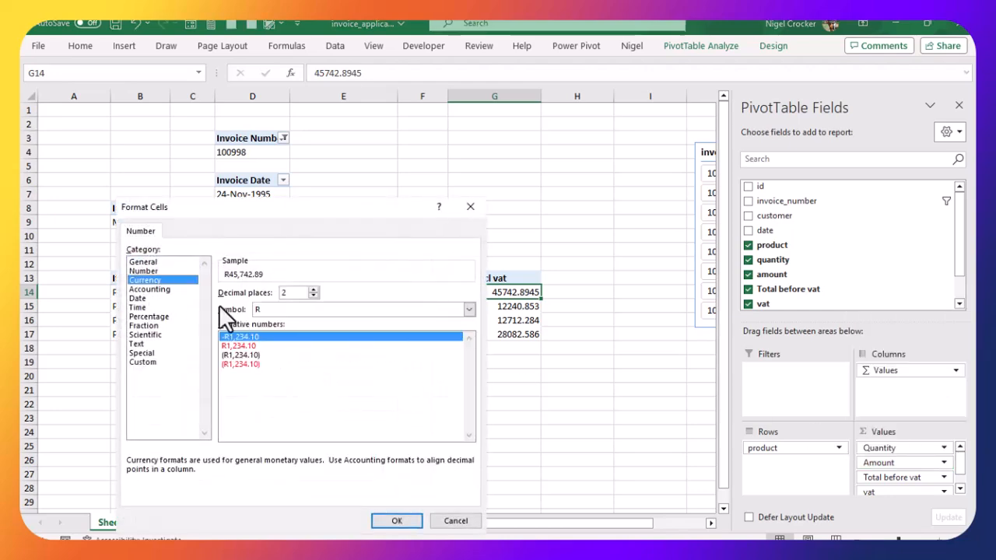
{"action": "left_click", "coordinate": [395, 519]}
{"action": "left_click", "coordinate": [348, 467]}
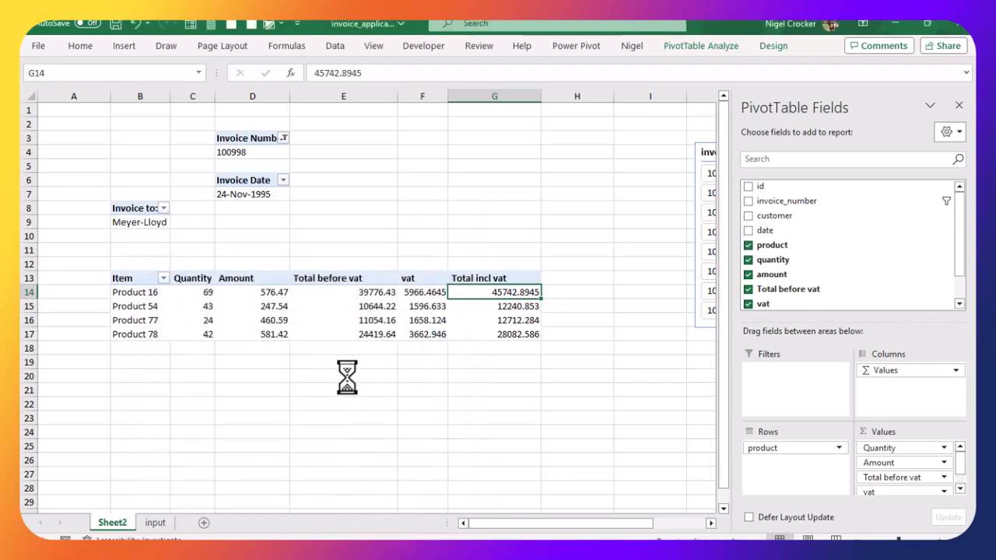
Step: Format the Total before vat value field as Currency
{"action": "left_click", "coordinate": [320, 292]}
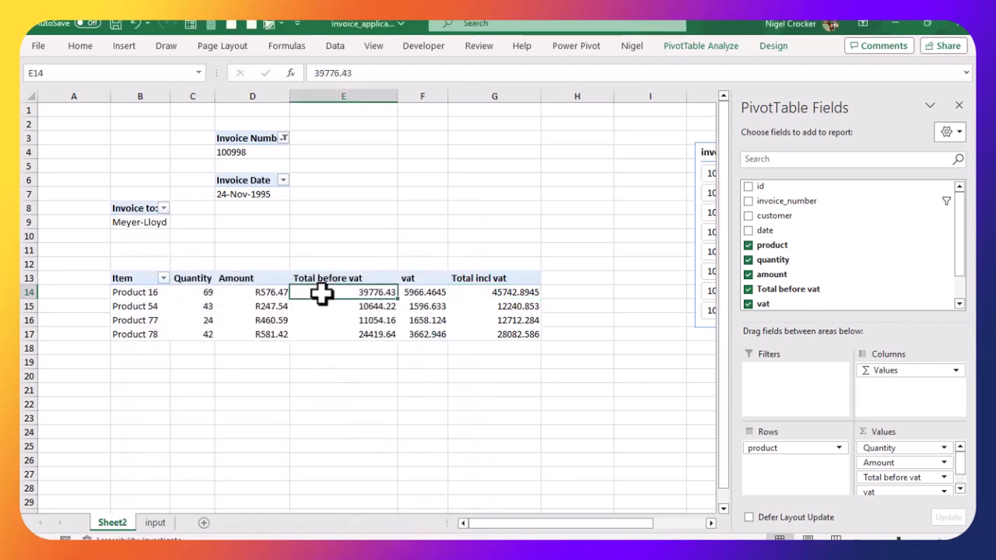
{"action": "left_click", "coordinate": [945, 478]}
{"action": "left_click", "coordinate": [910, 461]}
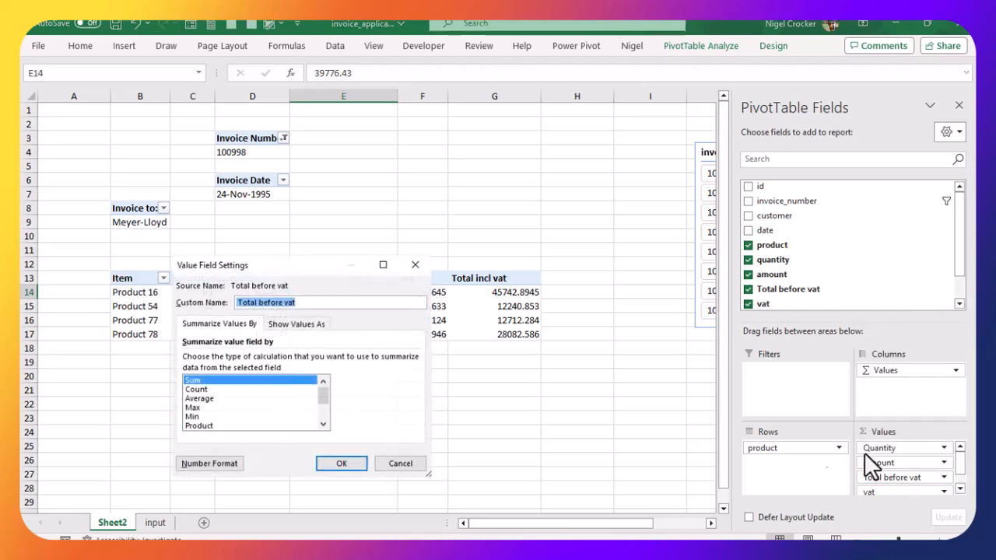
{"action": "left_click", "coordinate": [204, 463]}
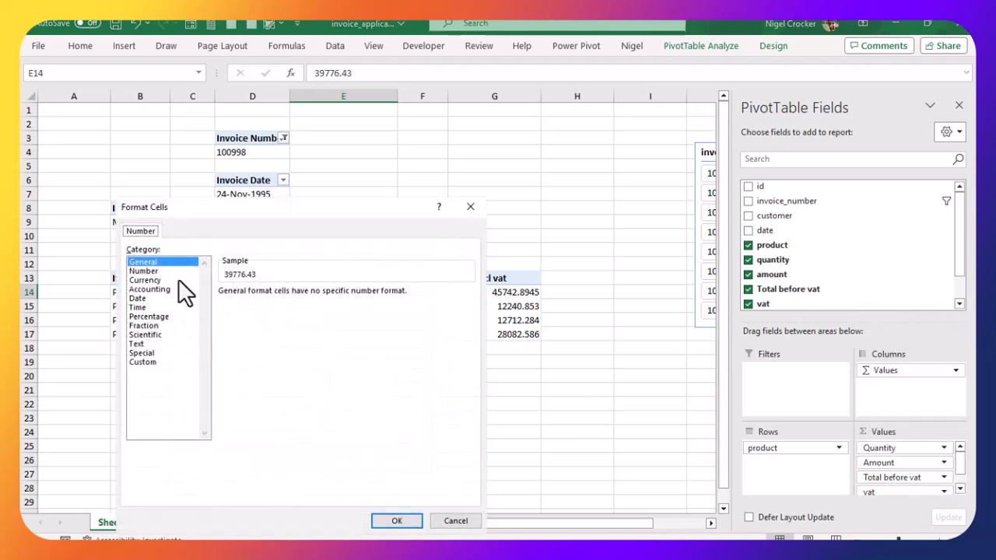
{"action": "left_click", "coordinate": [148, 279]}
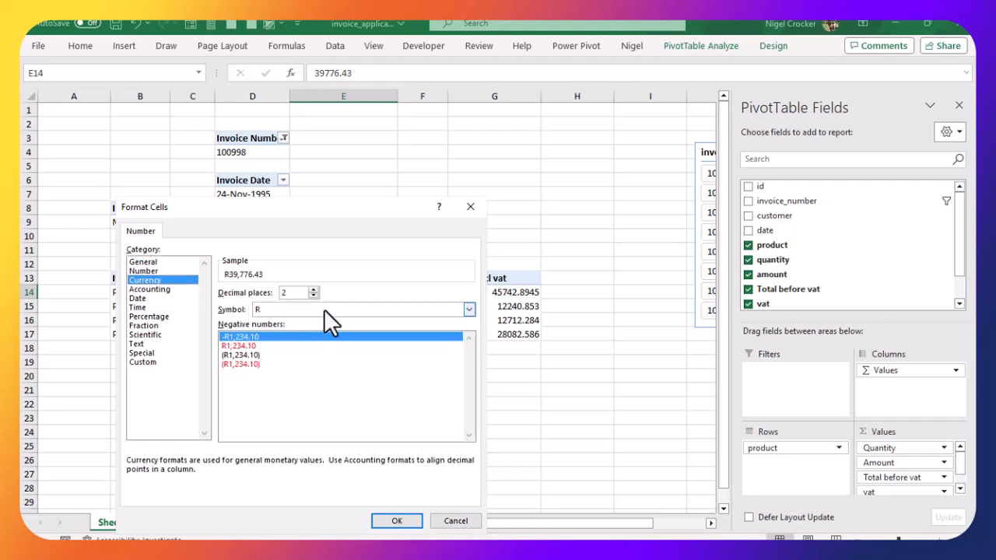
{"action": "left_click", "coordinate": [395, 521]}
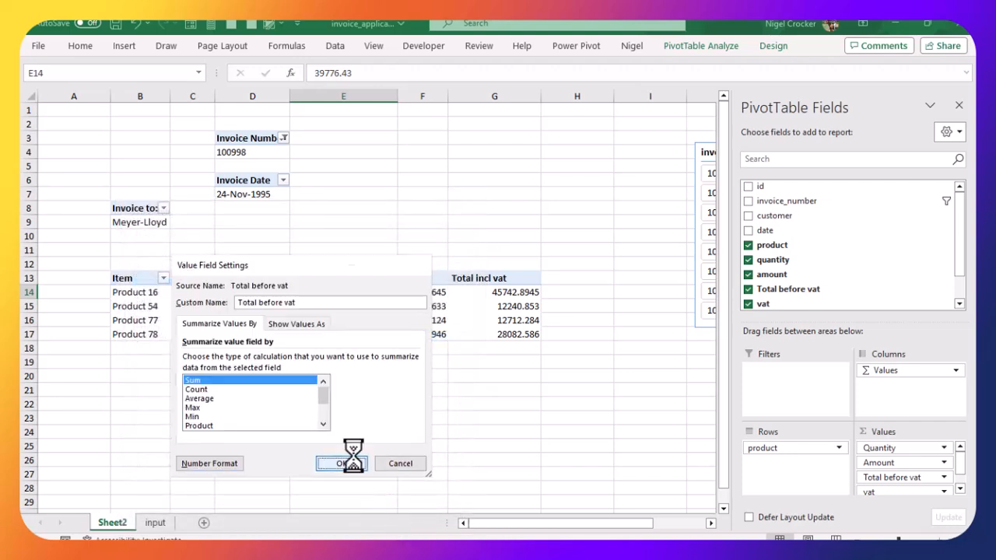
{"action": "left_click", "coordinate": [346, 465]}
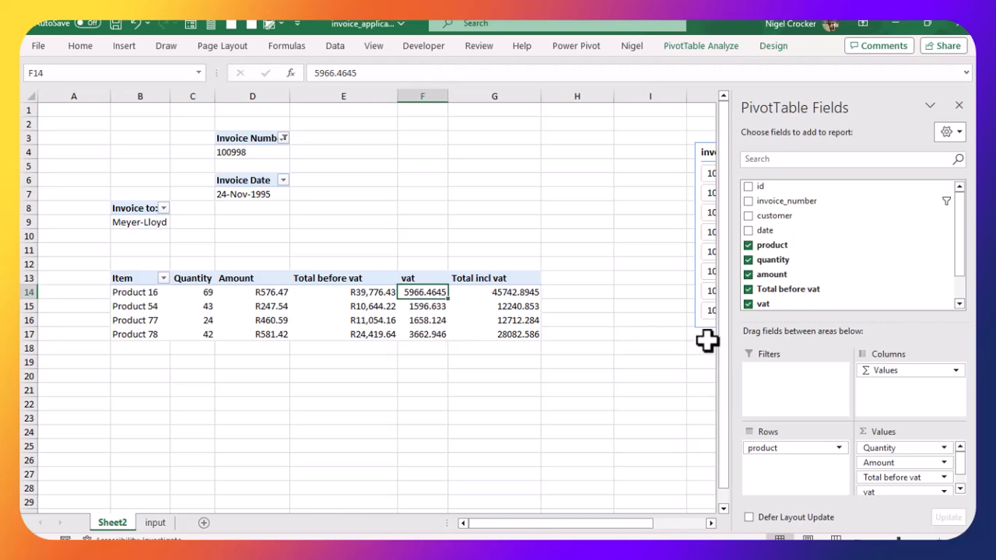
Step: Format the vat value field as Currency
{"action": "left_click", "coordinate": [945, 491]}
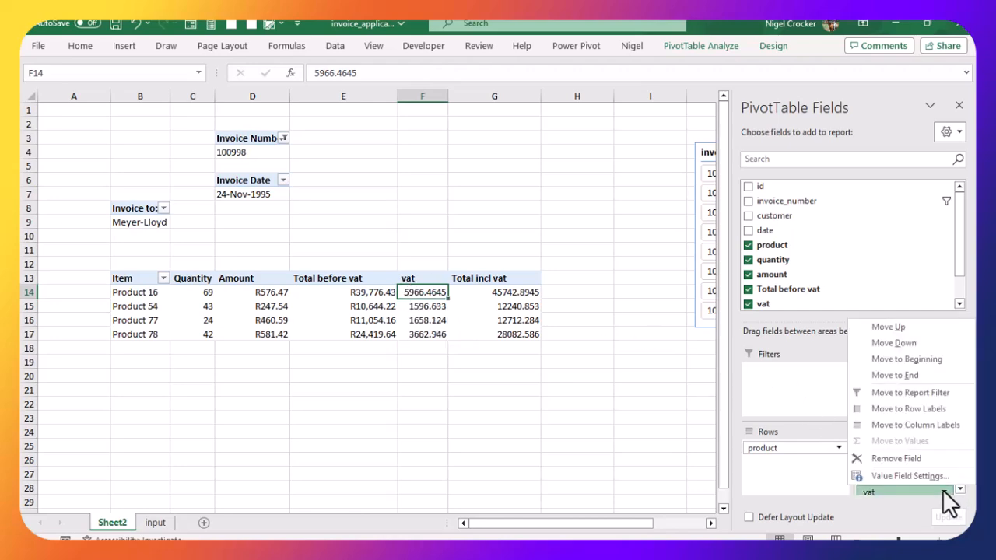
{"action": "left_click", "coordinate": [920, 477]}
{"action": "left_click", "coordinate": [193, 464]}
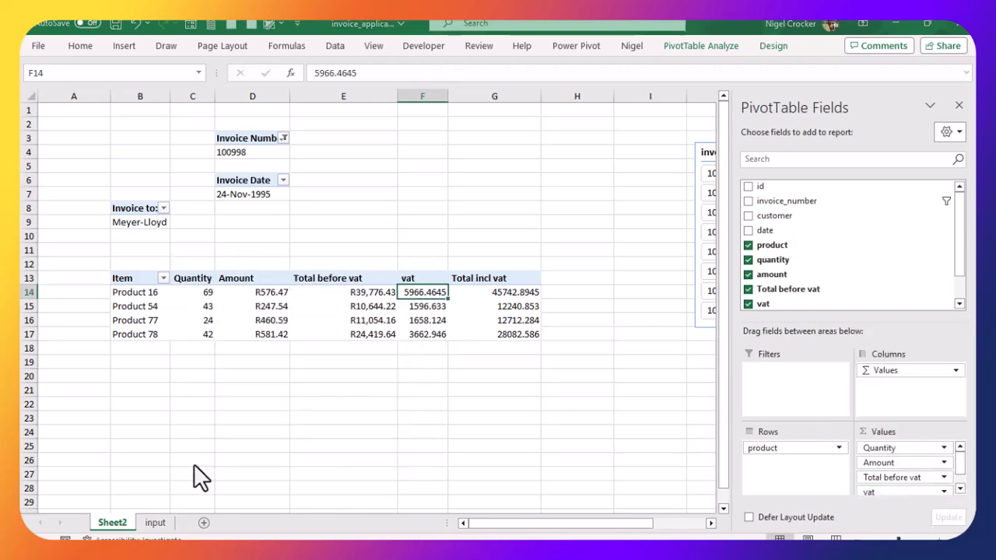
{"action": "left_click", "coordinate": [147, 281]}
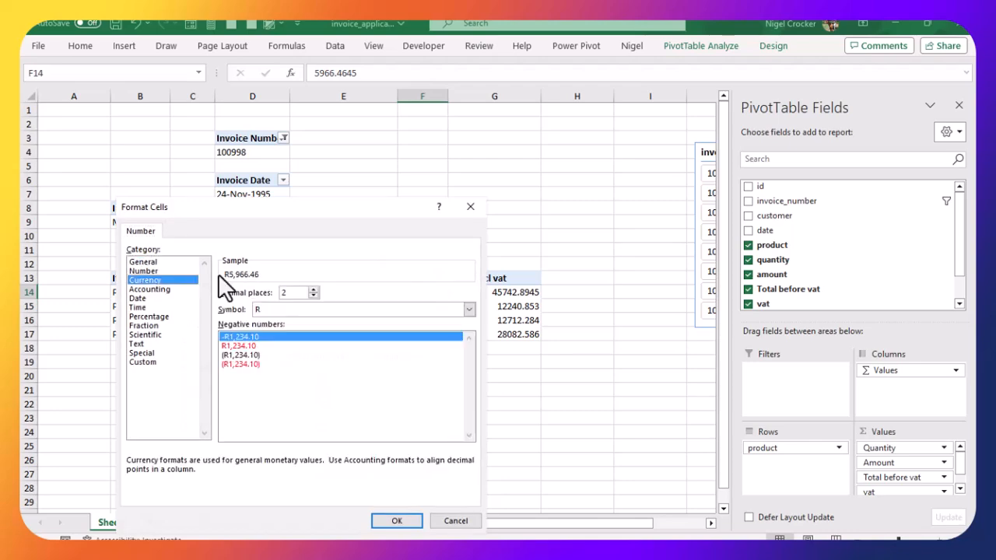
{"action": "left_click", "coordinate": [397, 521]}
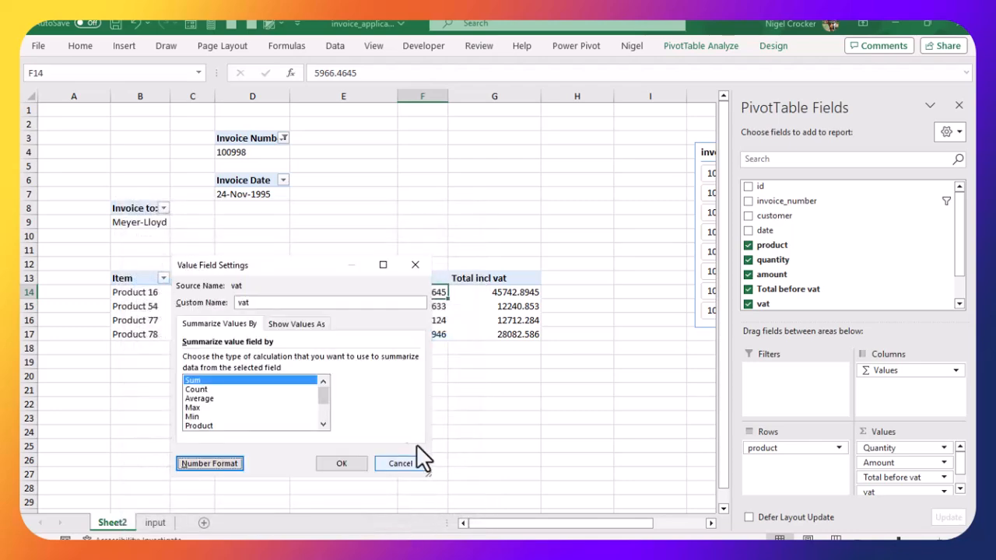
{"action": "left_click", "coordinate": [343, 464]}
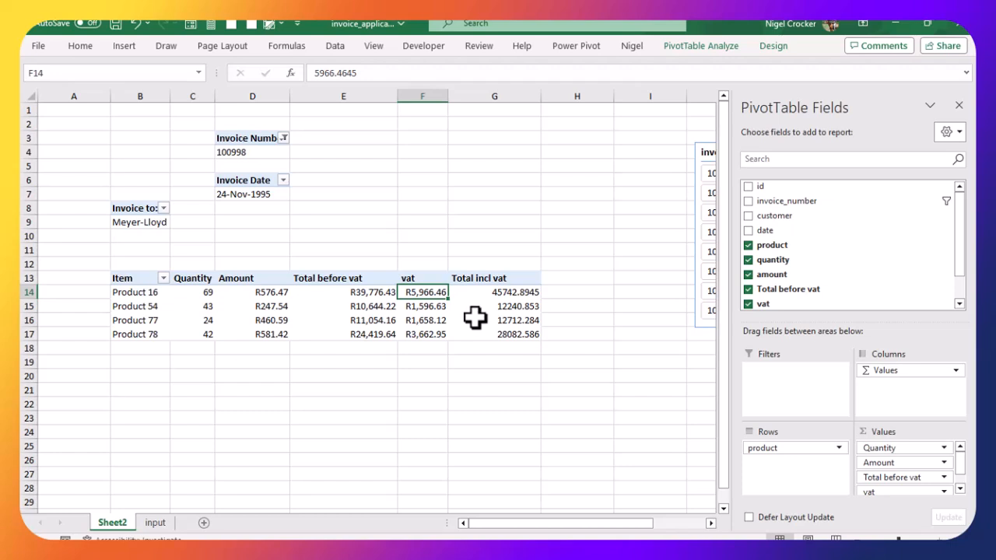
Step: Format the Total incl vat value field as Currency with 2 decimal places and the R symbol
{"action": "left_click", "coordinate": [960, 488]}
{"action": "left_click", "coordinate": [960, 488]}
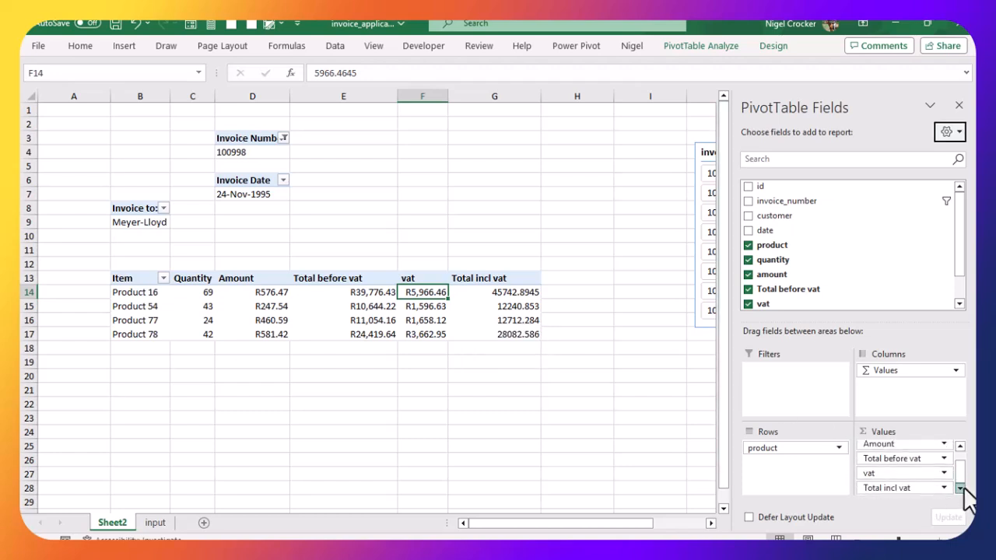
{"action": "left_click", "coordinate": [943, 487]}
{"action": "left_click", "coordinate": [917, 472]}
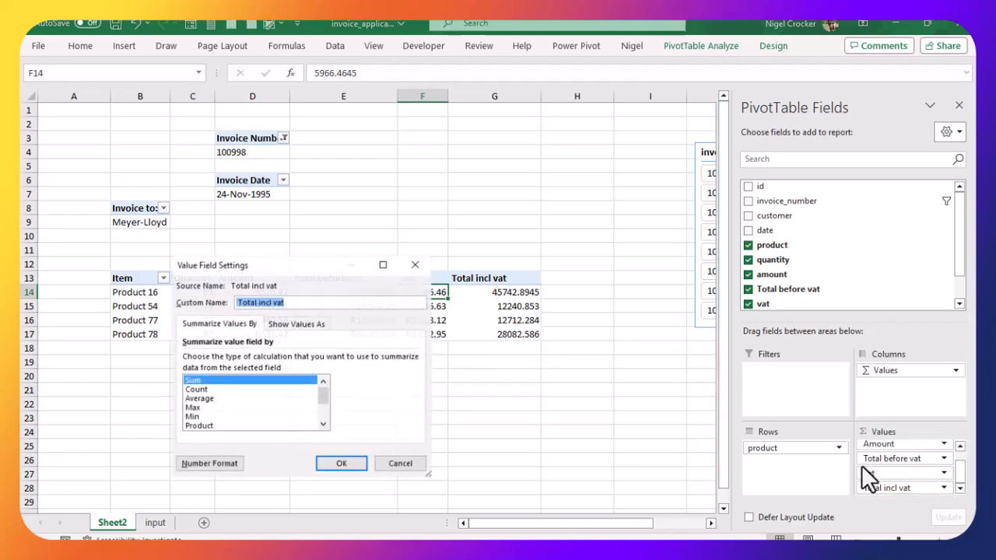
{"action": "left_click", "coordinate": [217, 462]}
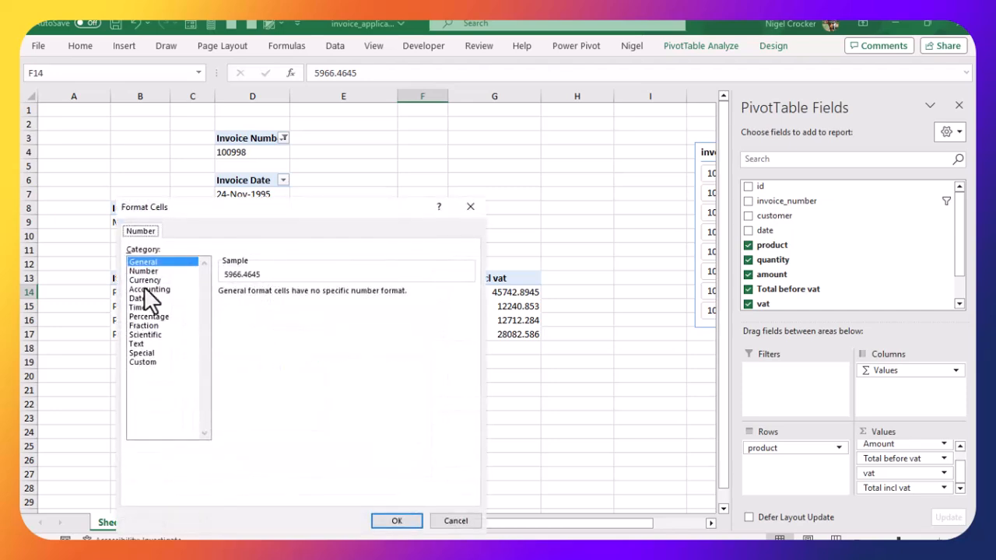
{"action": "left_click", "coordinate": [145, 280]}
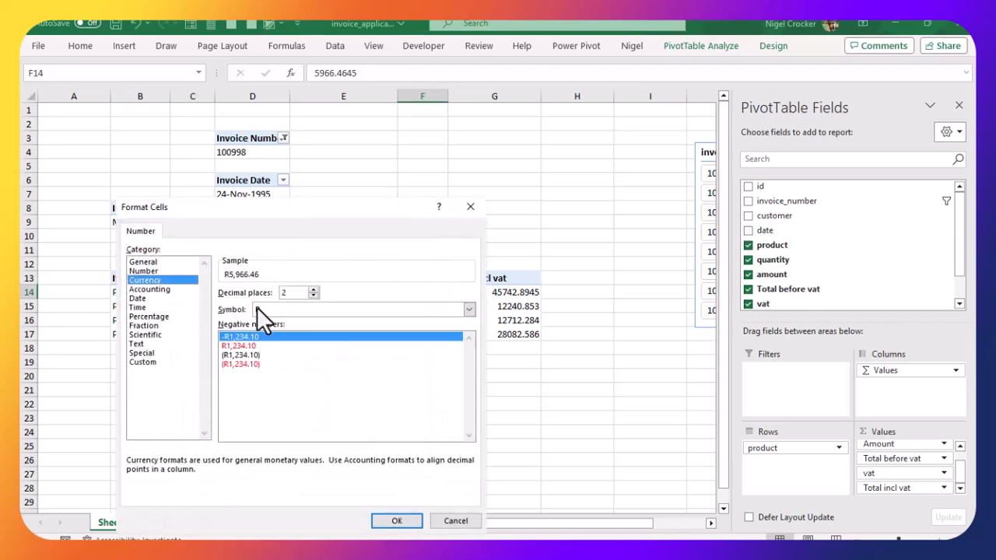
{"action": "left_click", "coordinate": [395, 521]}
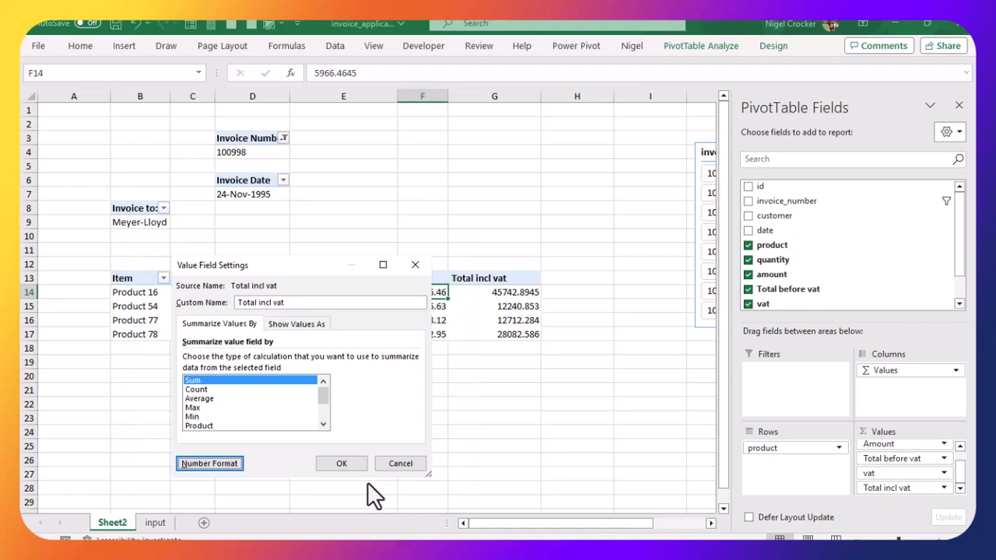
{"action": "left_click", "coordinate": [343, 466]}
{"action": "left_click", "coordinate": [470, 321]}
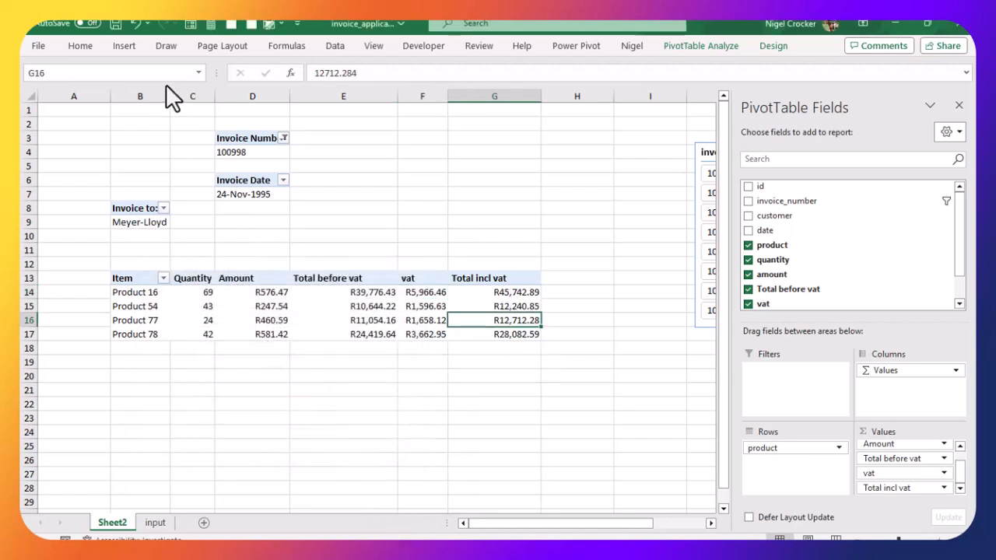
Step: Widen column B and move the Invoice Number and Invoice Date PivotTables over to column G
{"action": "left_click_drag", "start_coordinate": [168, 95], "coordinate": [191, 95]}
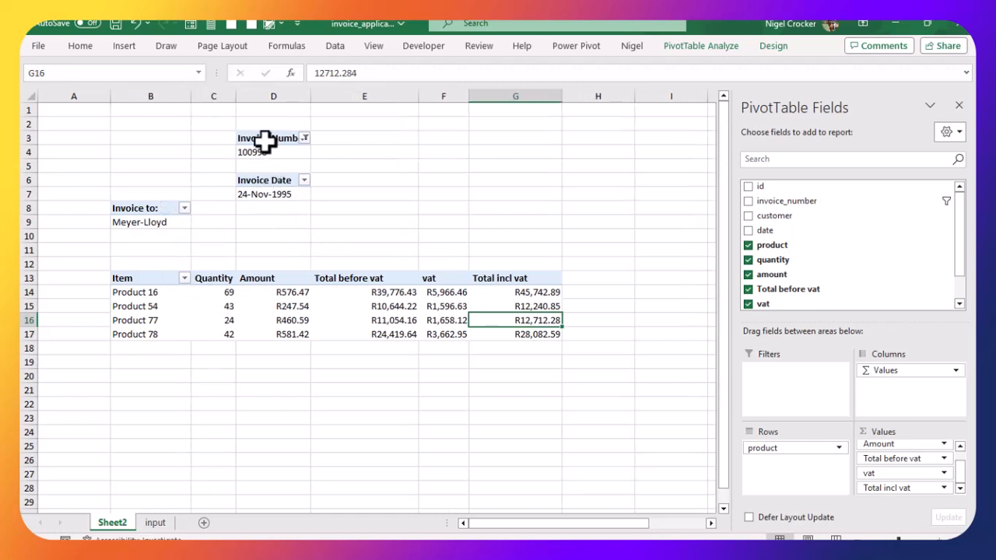
{"action": "left_click_drag", "start_coordinate": [264, 140], "coordinate": [265, 196]}
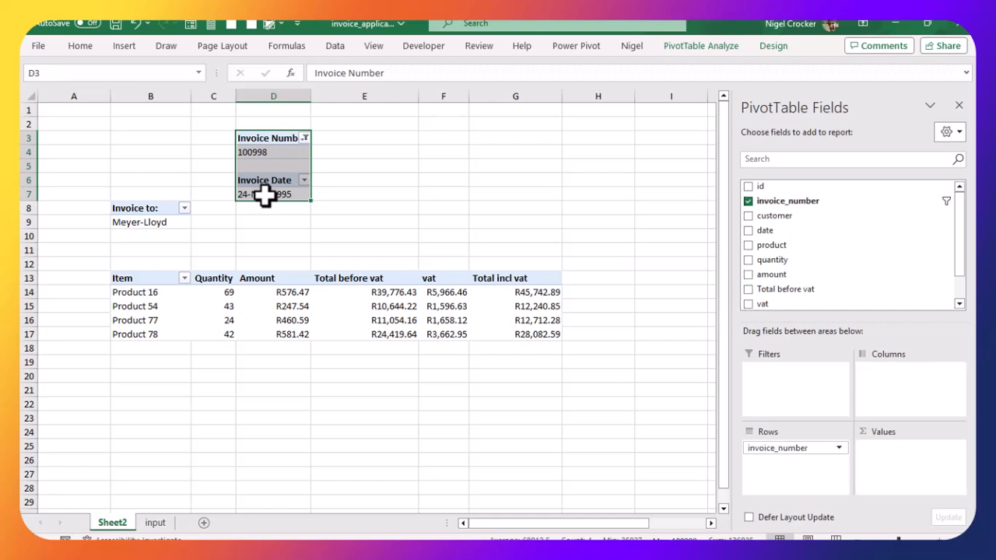
{"action": "left_click_drag", "start_coordinate": [308, 161], "coordinate": [491, 169]}
{"action": "left_click", "coordinate": [378, 194]}
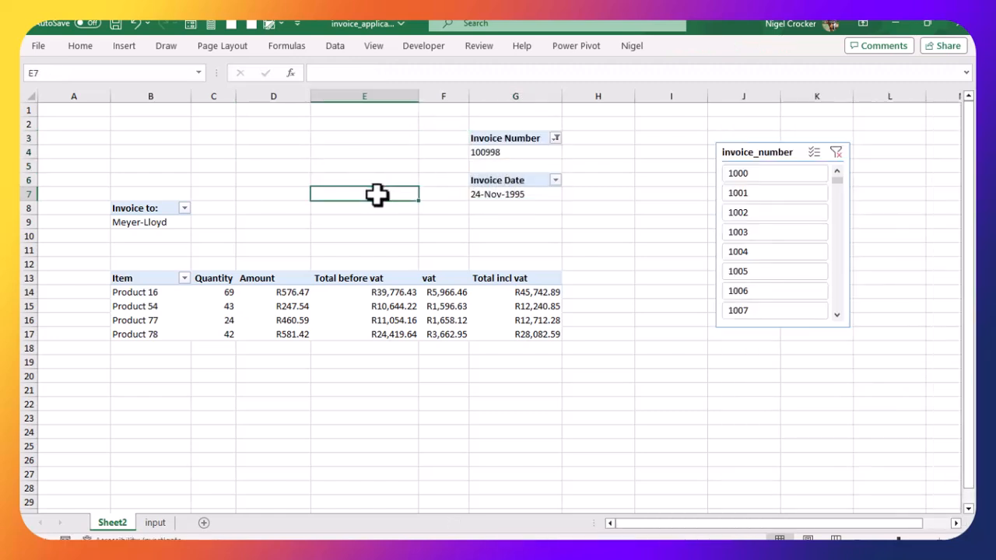
Step: Move the Invoice to PivotTable up to B3 and apply a lighter PivotTable style to the invoice layout
{"action": "left_click_drag", "start_coordinate": [127, 207], "coordinate": [152, 138]}
{"action": "left_click", "coordinate": [264, 189]}
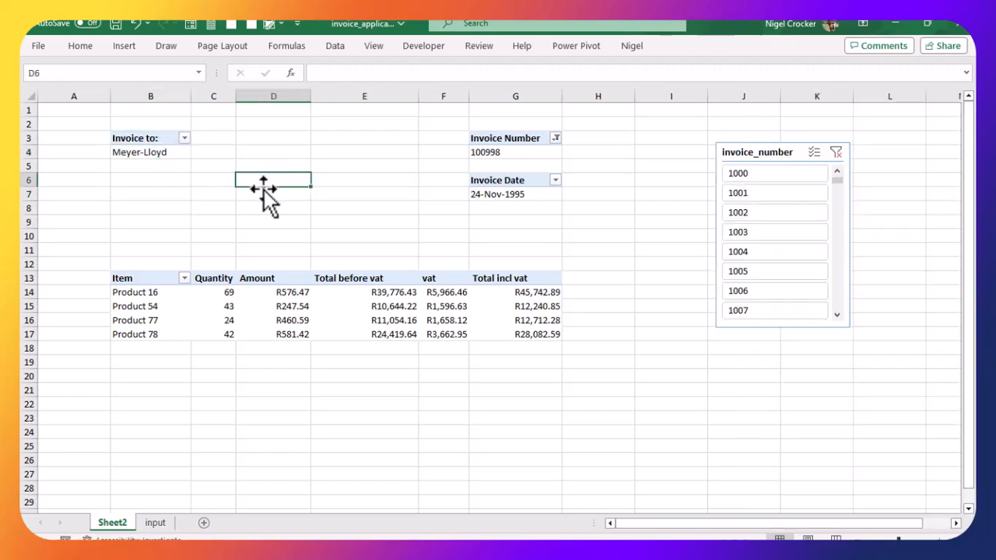
{"action": "left_click", "coordinate": [155, 137]}
{"action": "left_click_drag", "start_coordinate": [155, 137], "coordinate": [509, 330]}
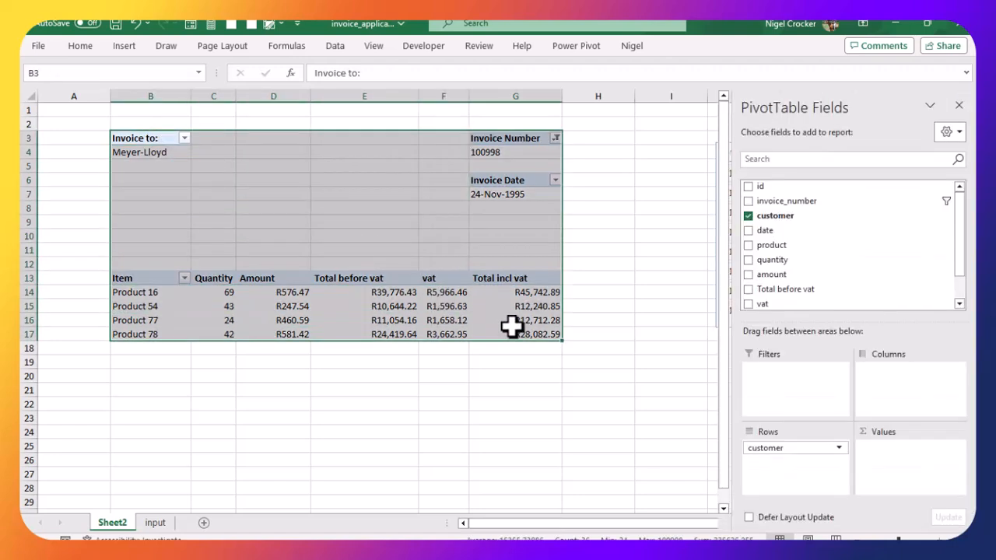
{"action": "left_click", "coordinate": [774, 46]}
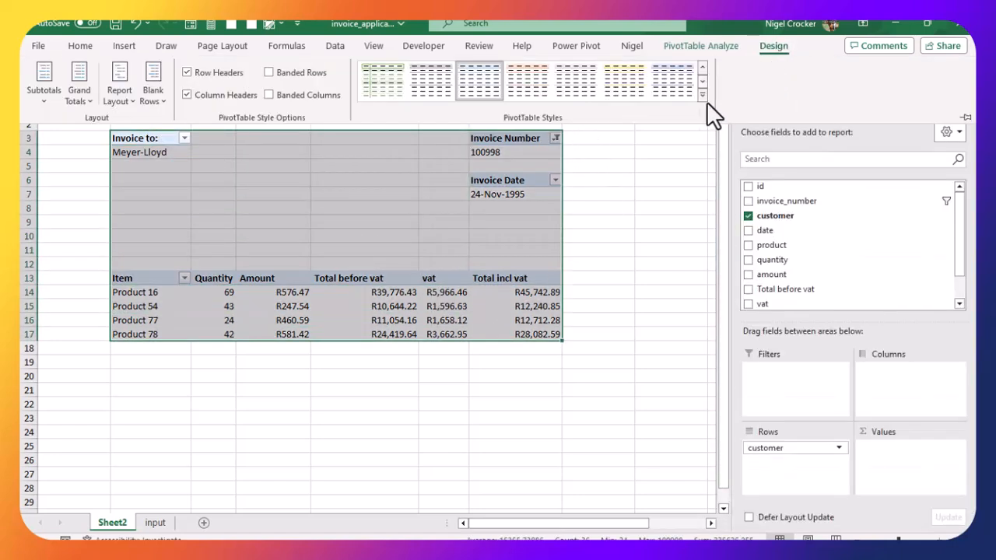
{"action": "left_click", "coordinate": [422, 75]}
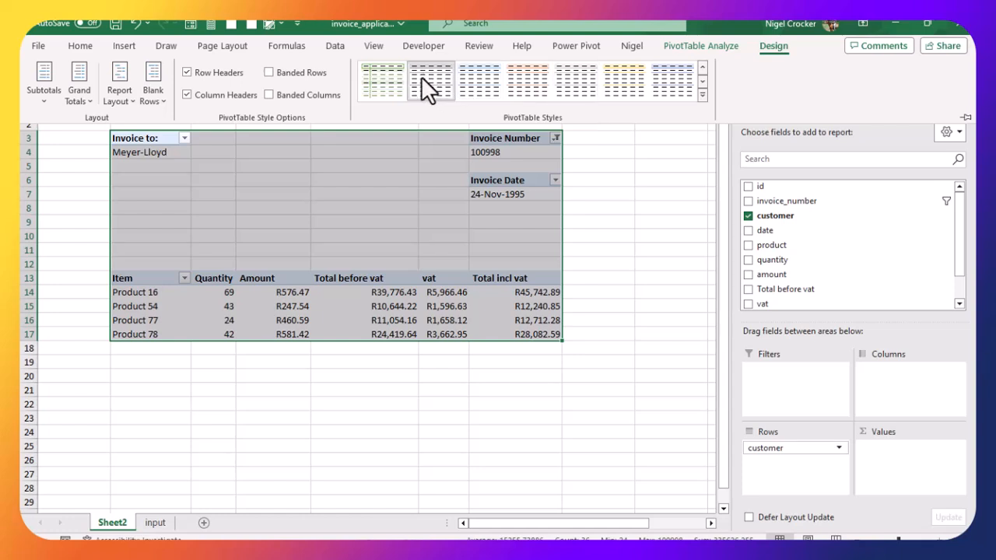
{"action": "left_click", "coordinate": [342, 189]}
{"action": "left_click", "coordinate": [395, 400]}
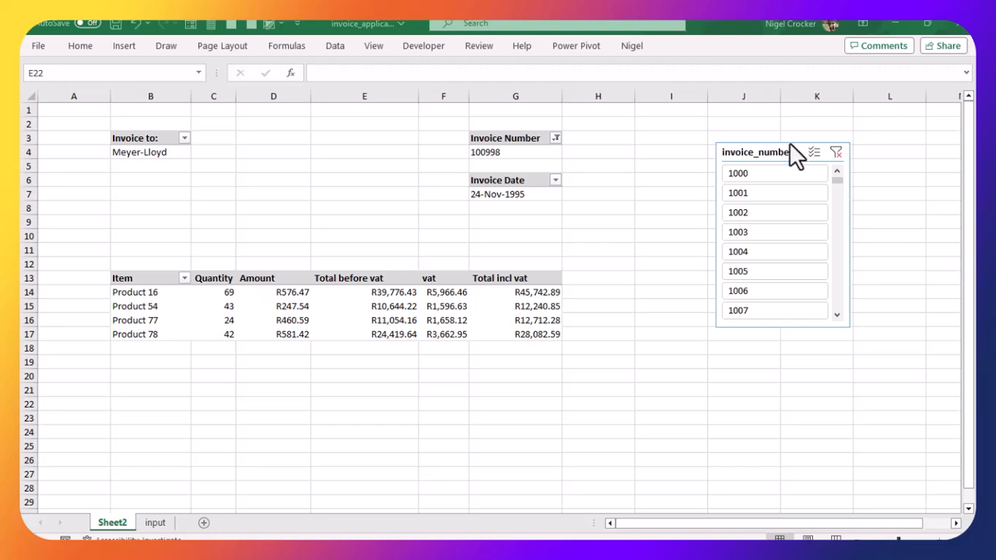
Step: Shift the invoice_number slicer left and copy the line-items PivotTable to cell B21
{"action": "left_click_drag", "start_coordinate": [762, 148], "coordinate": [701, 154]}
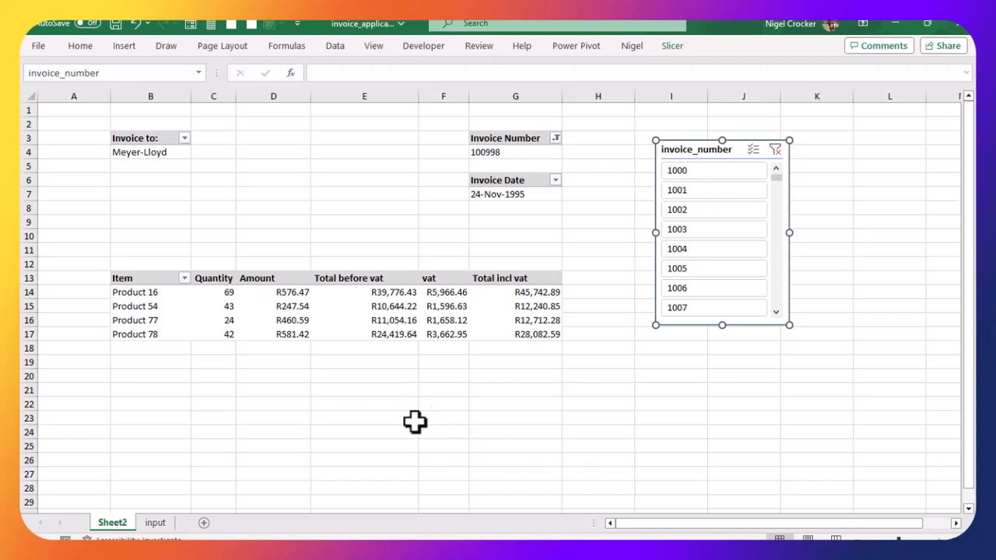
{"action": "left_click_drag", "start_coordinate": [147, 280], "coordinate": [505, 336]}
{"action": "key", "text": "ctrl+c"}
{"action": "left_click", "coordinate": [167, 393]}
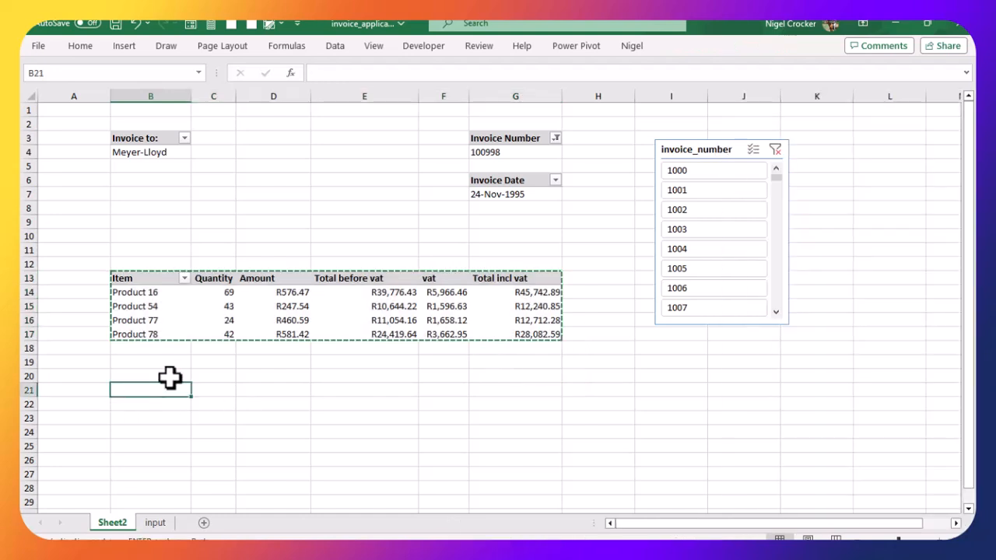
{"action": "key", "text": "ctrl+v"}
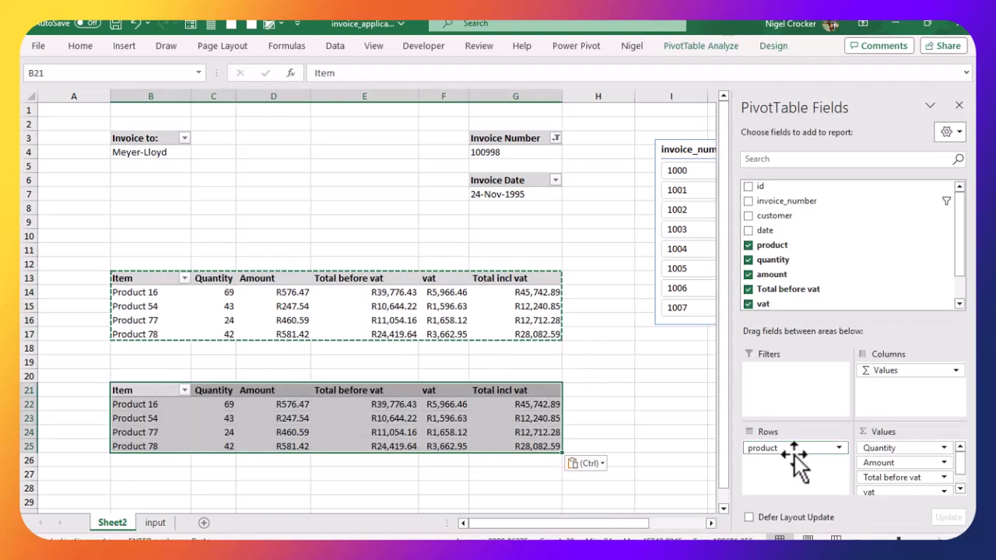
Step: Remove the product and quantity fields from the copied PivotTable and move the totals so they start at D21
{"action": "left_click_drag", "start_coordinate": [761, 451], "coordinate": [646, 446]}
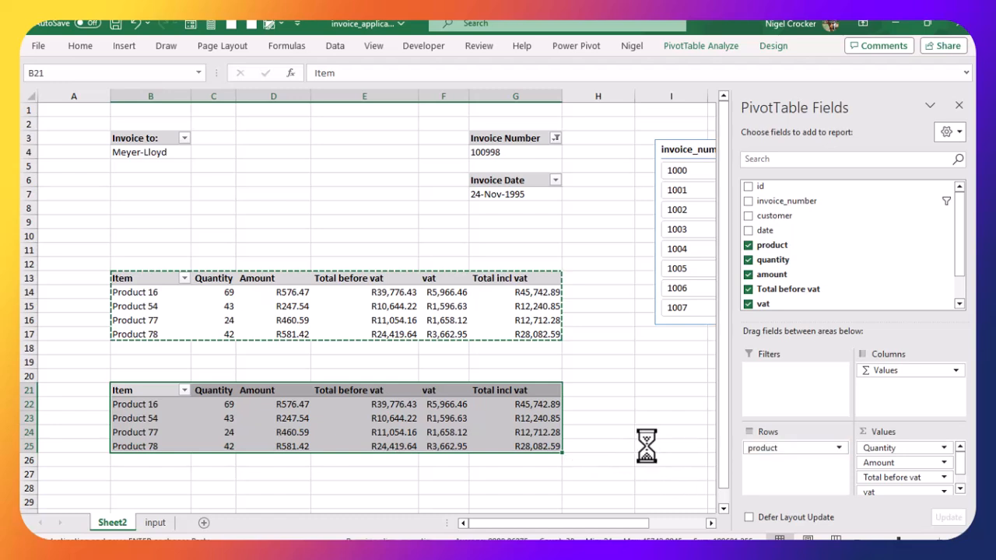
{"action": "left_click_drag", "start_coordinate": [879, 451], "coordinate": [691, 432]}
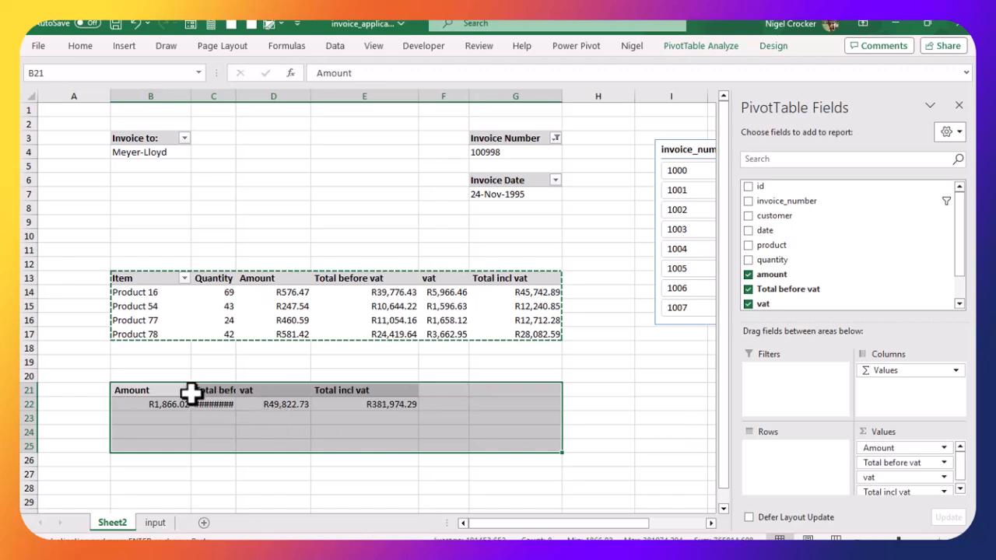
{"action": "left_click_drag", "start_coordinate": [172, 393], "coordinate": [421, 394]}
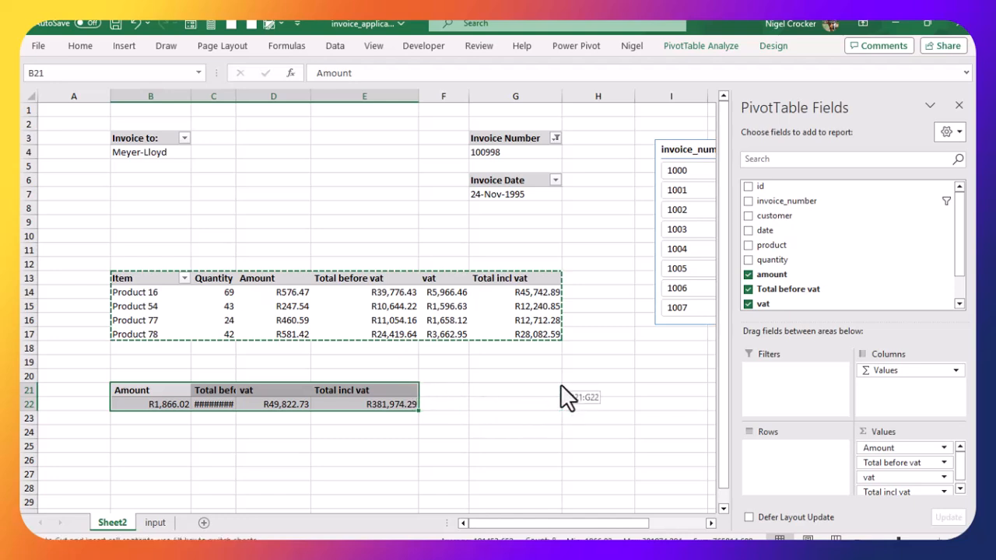
{"action": "left_click_drag", "start_coordinate": [556, 396], "coordinate": [563, 389]}
{"action": "left_click", "coordinate": [351, 427]}
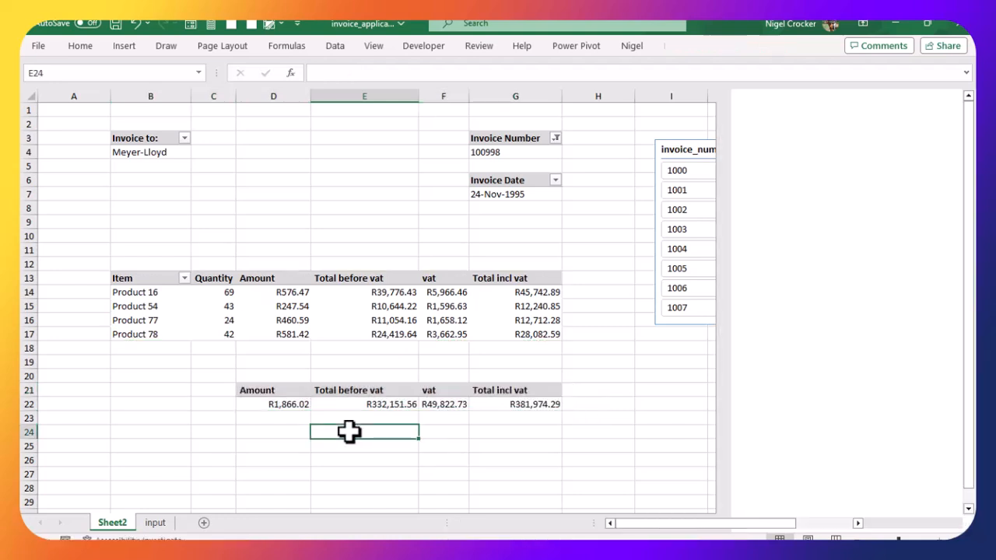
Step: Move the totals PivotTable down so it starts at D33 under the Amount column
{"action": "left_click", "coordinate": [298, 289]}
{"action": "left_click_drag", "start_coordinate": [298, 289], "coordinate": [291, 332]}
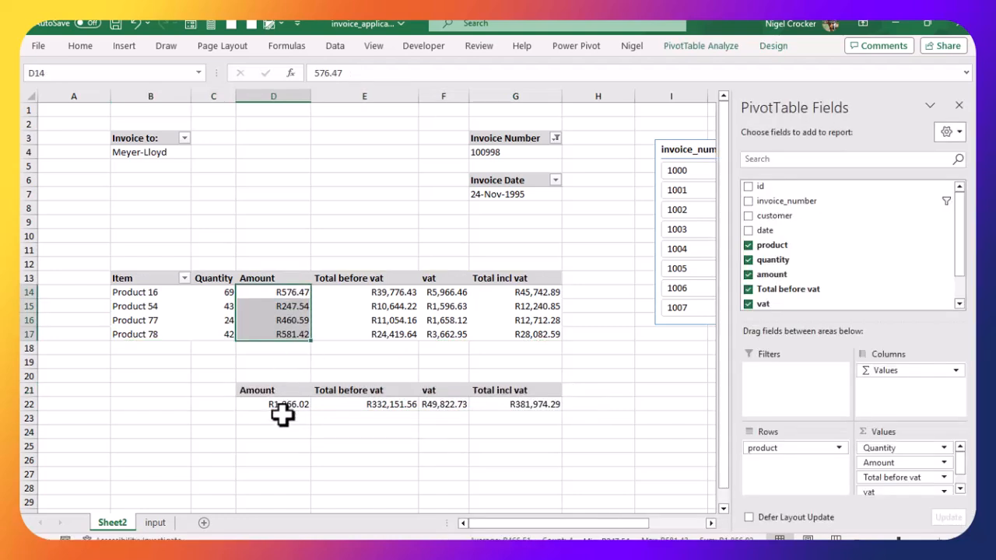
{"action": "left_click_drag", "start_coordinate": [392, 291], "coordinate": [386, 331]}
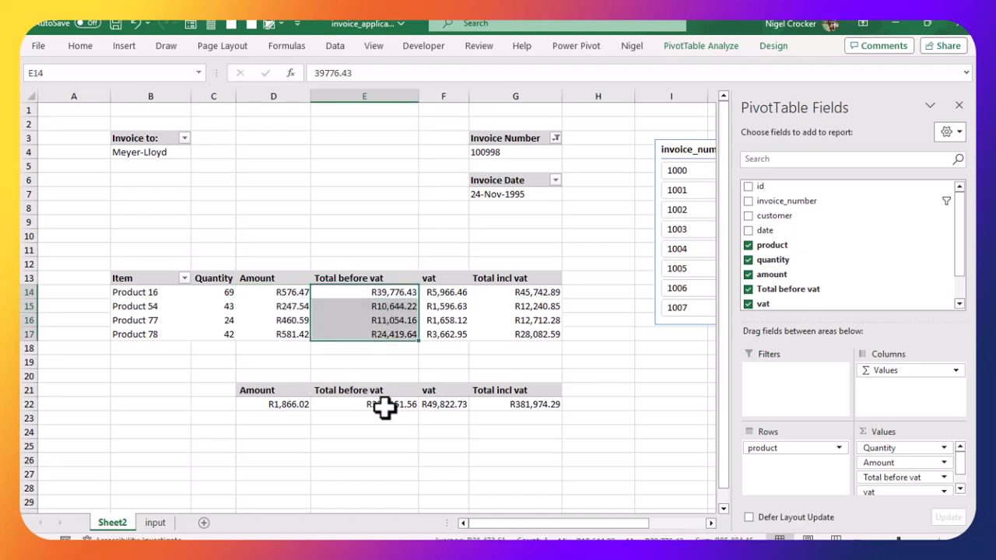
{"action": "left_click_drag", "start_coordinate": [292, 393], "coordinate": [537, 403]}
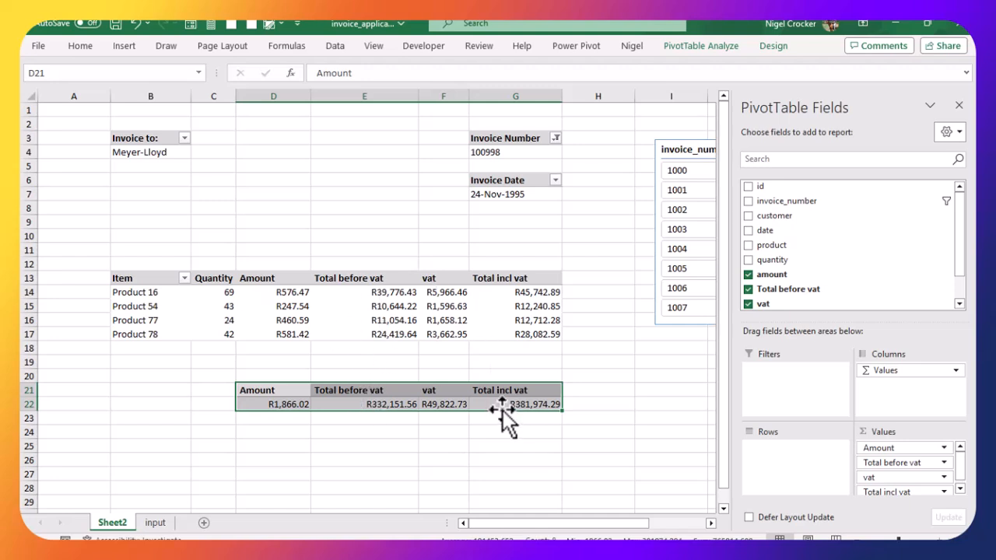
{"action": "left_click_drag", "start_coordinate": [502, 410], "coordinate": [497, 504]}
{"action": "scroll", "coordinate": [485, 459], "scroll_direction": "up", "scroll_amount": 3}
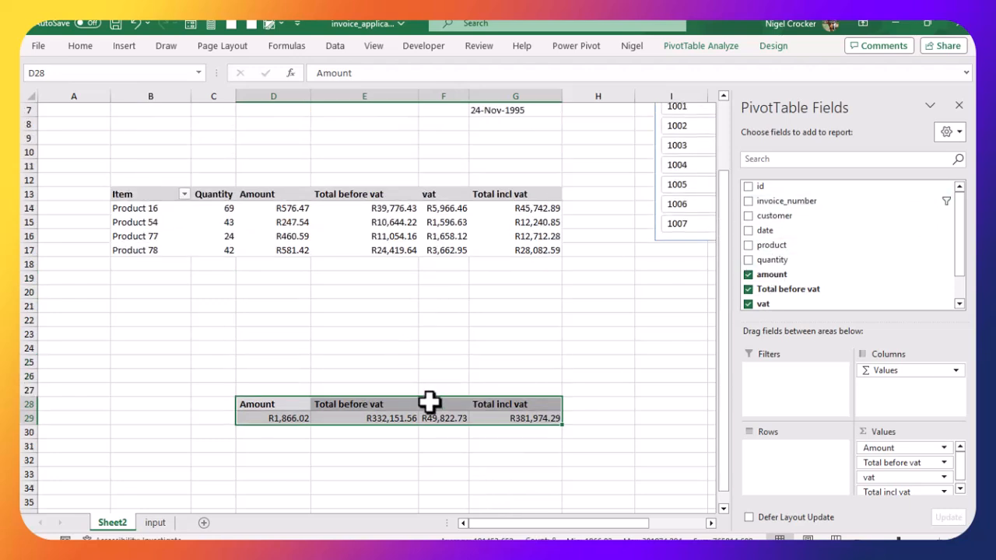
{"action": "left_click_drag", "start_coordinate": [392, 427], "coordinate": [387, 488]}
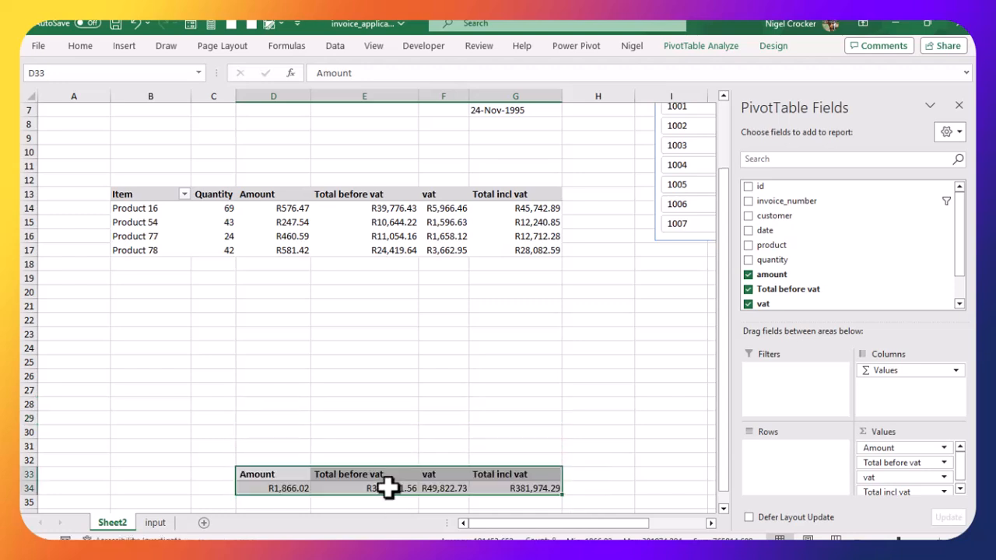
{"action": "left_click", "coordinate": [408, 417]}
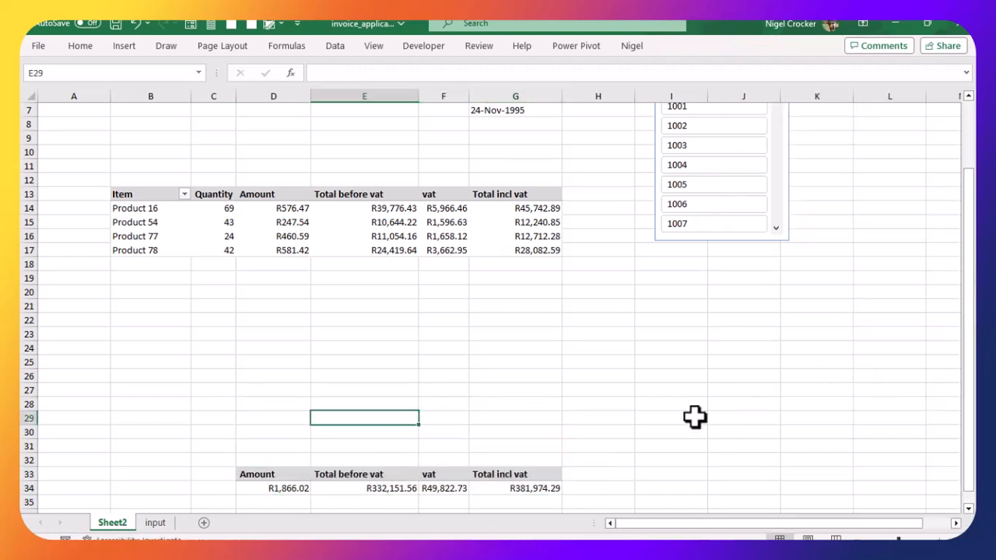
Step: Select invoice 1000 in the slicer and widen the vat column
{"action": "scroll", "coordinate": [695, 417], "scroll_direction": "up", "scroll_amount": 2}
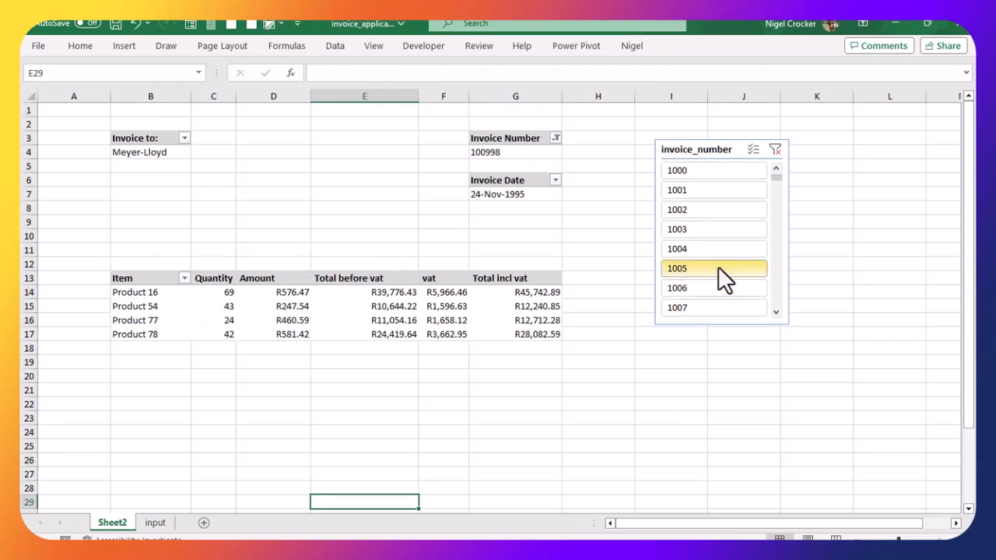
{"action": "scroll", "coordinate": [468, 426], "scroll_direction": "down", "scroll_amount": 4}
{"action": "scroll", "coordinate": [473, 411], "scroll_direction": "up", "scroll_amount": 4}
{"action": "scroll", "coordinate": [473, 412], "scroll_direction": "down", "scroll_amount": 3}
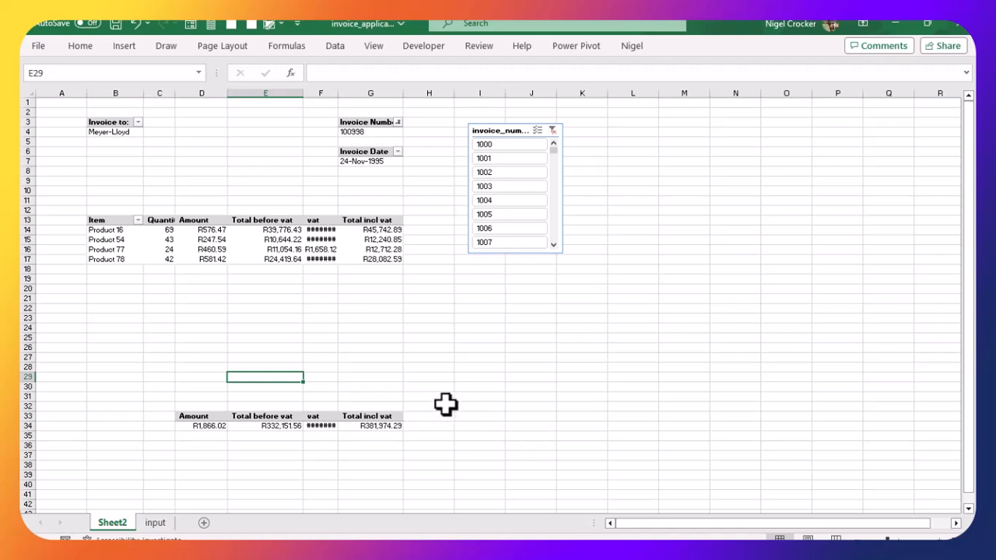
{"action": "scroll", "coordinate": [444, 404], "scroll_direction": "up", "scroll_amount": 2}
{"action": "scroll", "coordinate": [444, 404], "scroll_direction": "up", "scroll_amount": 1}
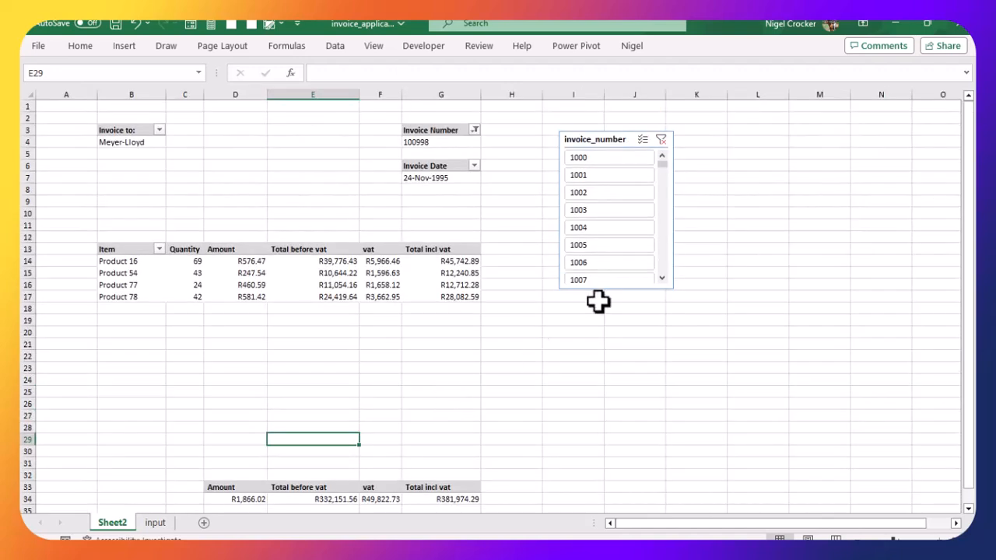
{"action": "left_click", "coordinate": [600, 160]}
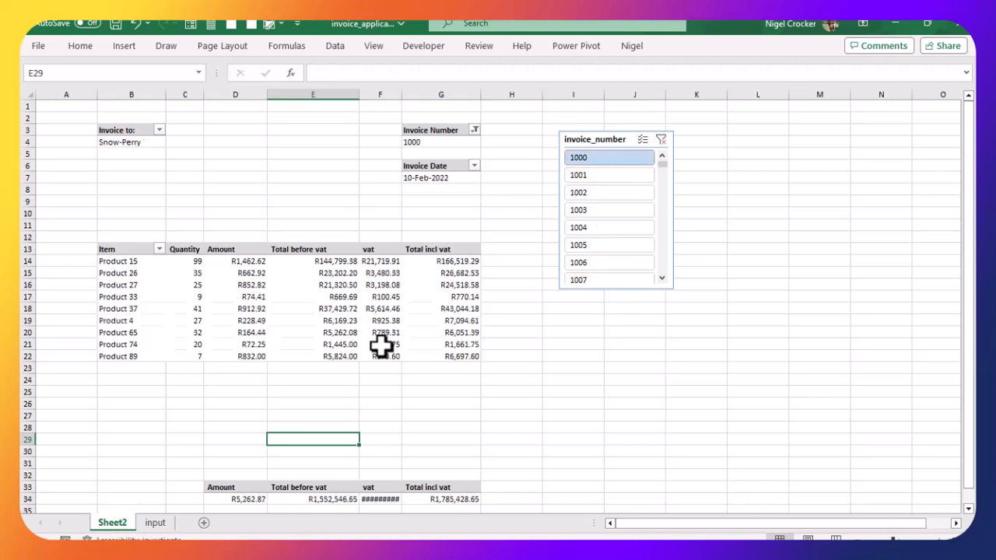
{"action": "left_click_drag", "start_coordinate": [402, 94], "coordinate": [444, 94]}
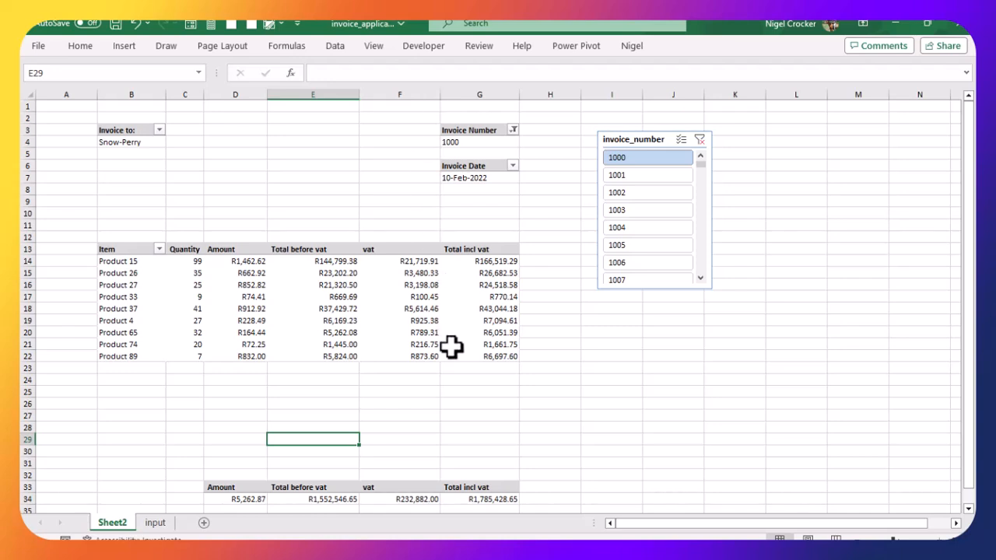
Step: Use the Invoice Number filter search with 8990 to display invoice 89901
{"action": "left_click", "coordinate": [513, 129]}
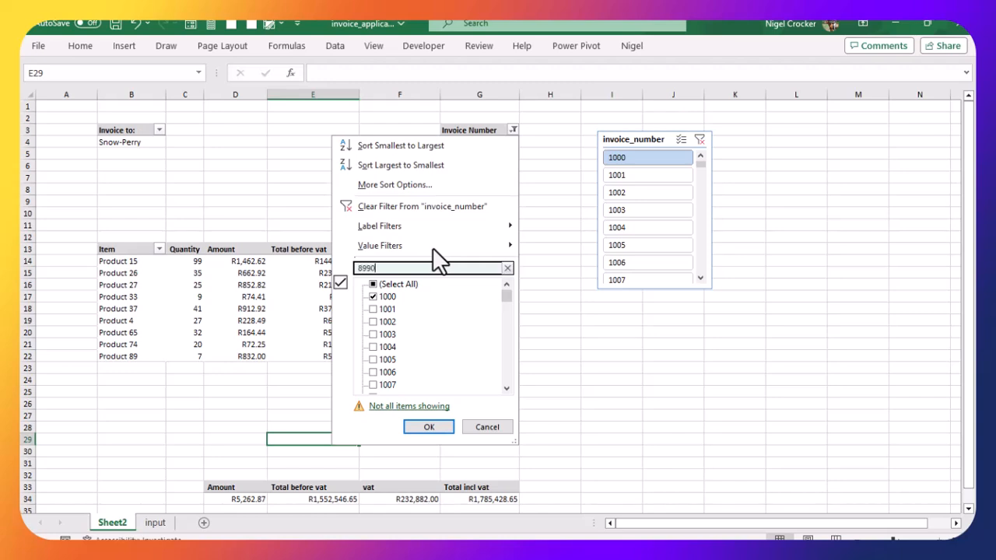
{"action": "key", "text": "Escape"}
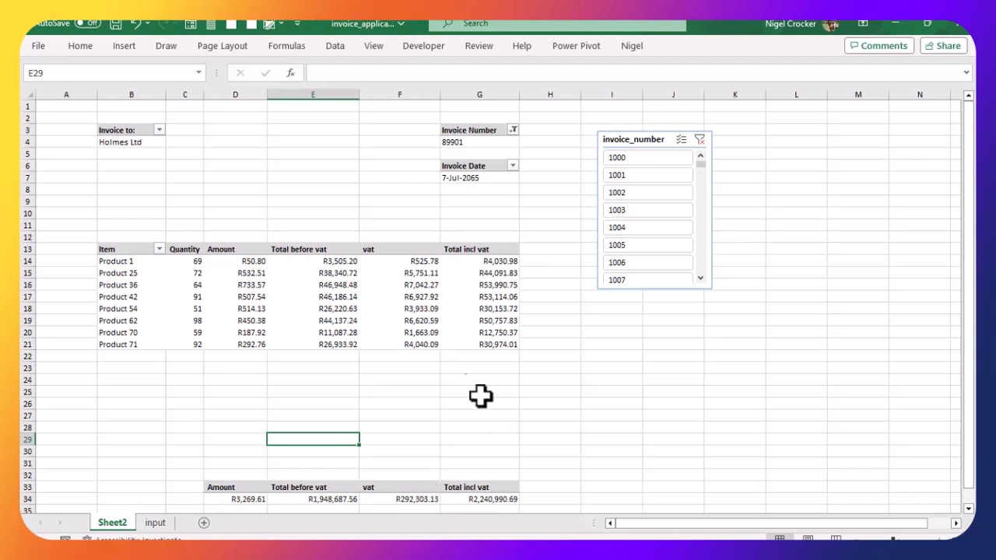
{"action": "left_click", "coordinate": [334, 499]}
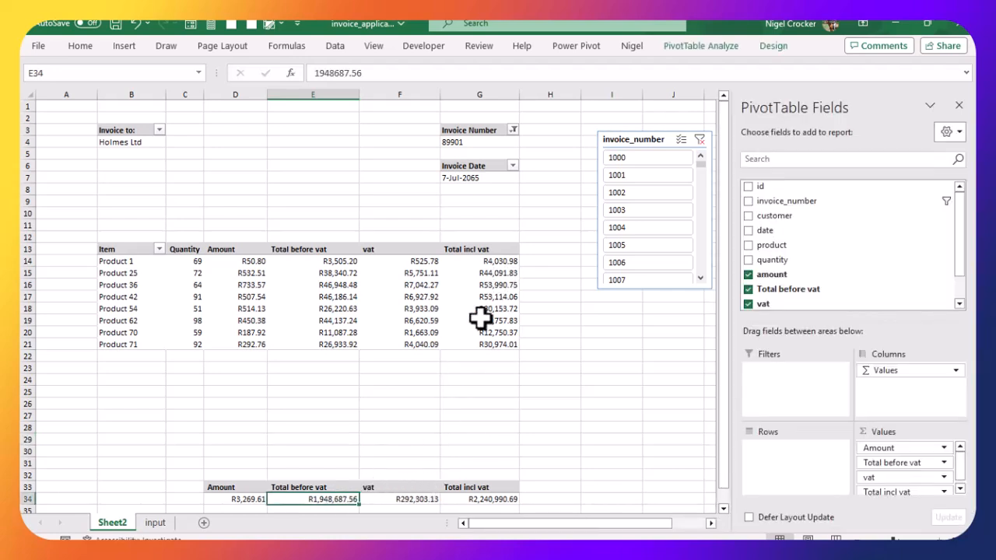
Step: Inspect the invoice numbers at the end and start of the input data table, then return to Sheet2
{"action": "left_click", "coordinate": [416, 310]}
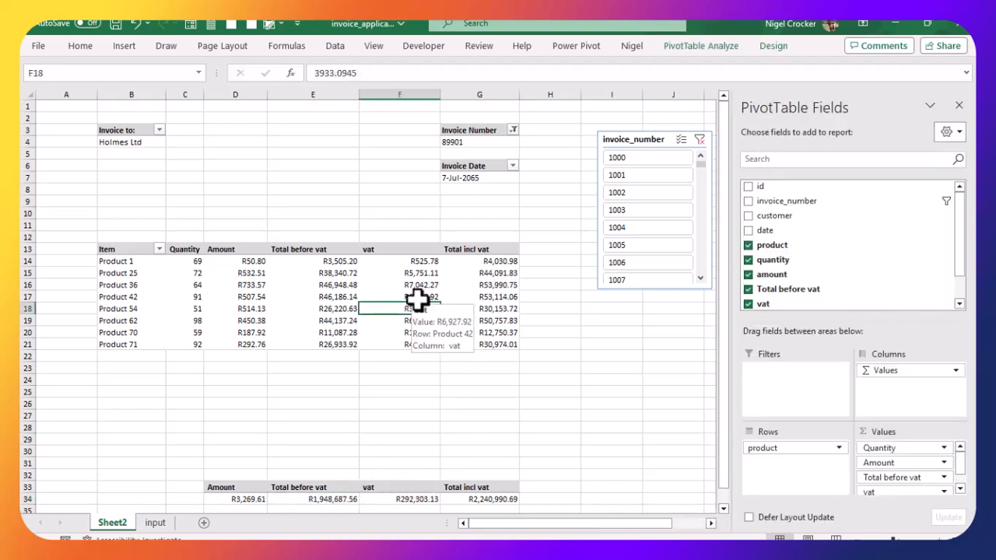
{"action": "left_click_drag", "start_coordinate": [123, 523], "coordinate": [168, 521]}
{"action": "left_click", "coordinate": [112, 525]}
{"action": "left_click", "coordinate": [193, 376]}
{"action": "key", "text": "ctrl+Down"}
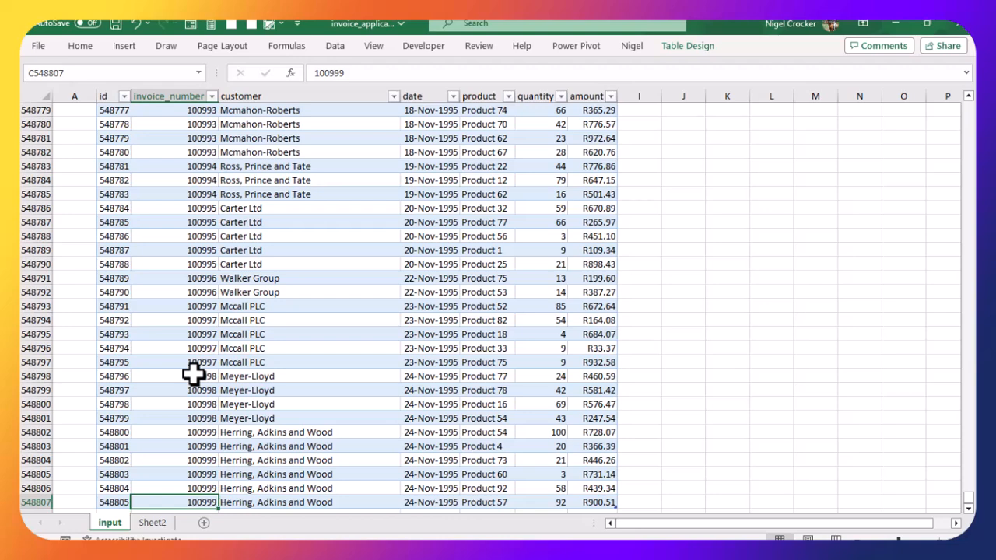
{"action": "key", "text": "ctrl+Up"}
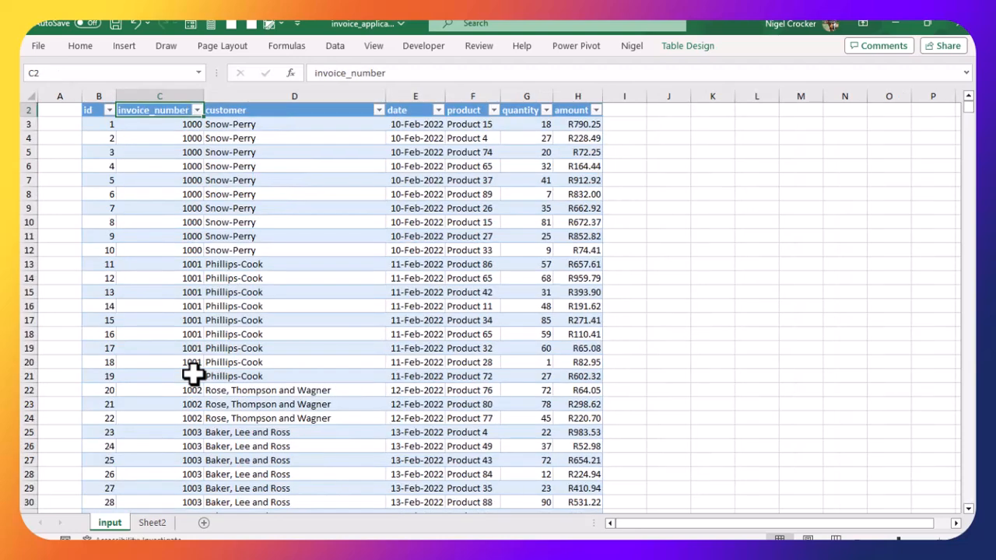
{"action": "left_click", "coordinate": [153, 523]}
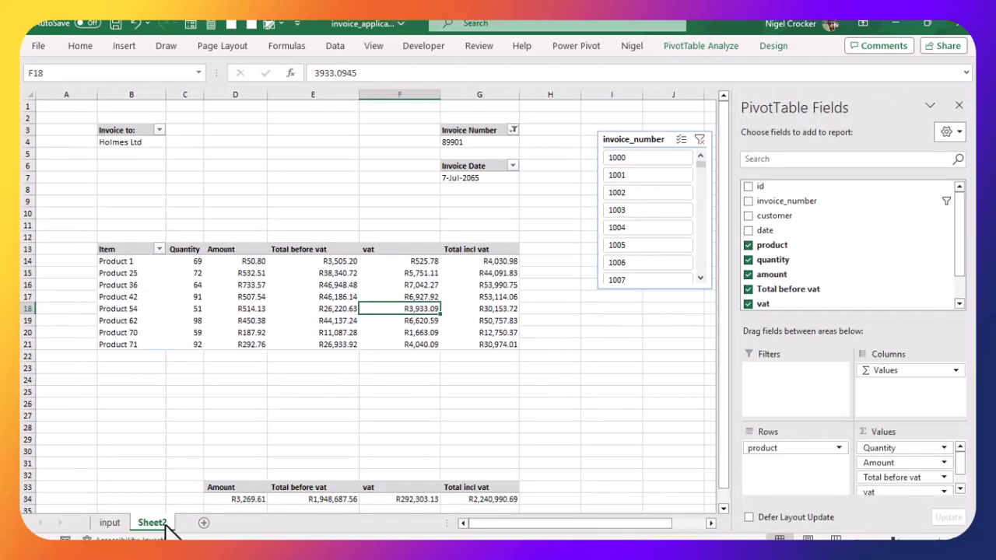
Step: Scroll the invoice_number slicer and select invoice 57001 to display its line items
{"action": "left_click_drag", "start_coordinate": [698, 160], "coordinate": [699, 226]}
{"action": "left_click", "coordinate": [620, 245]}
{"action": "left_click", "coordinate": [458, 283]}
{"action": "left_click", "coordinate": [635, 193]}
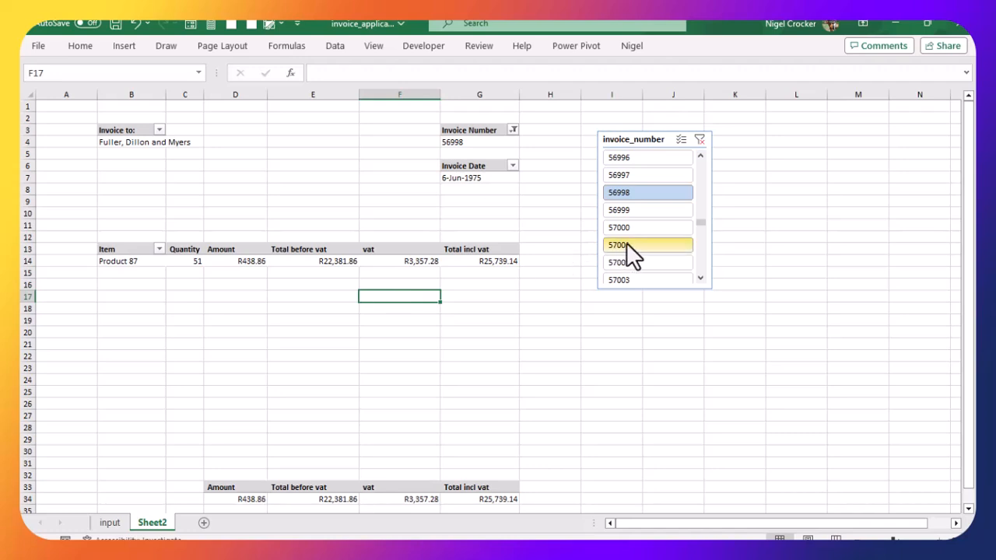
{"action": "left_click", "coordinate": [626, 245]}
{"action": "left_click", "coordinate": [405, 263]}
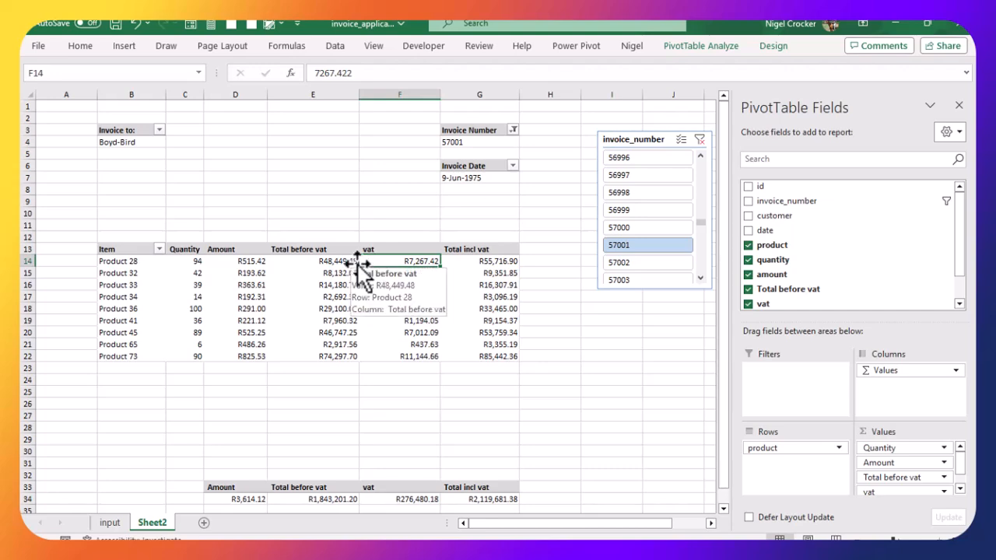
Step: Preview the printout, then set the print area to the invoice range B3:G34
{"action": "key", "text": "ctrl+p"}
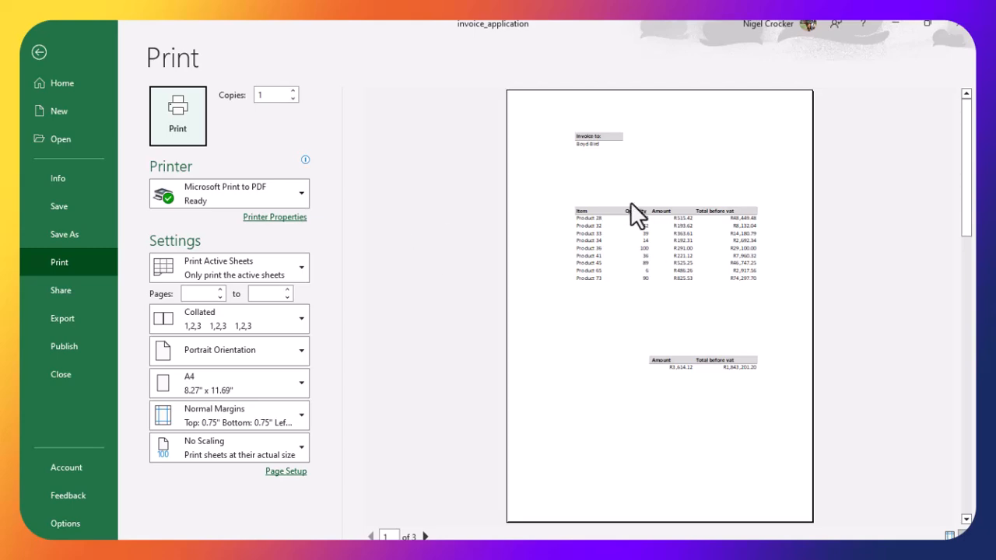
{"action": "left_click", "coordinate": [37, 51]}
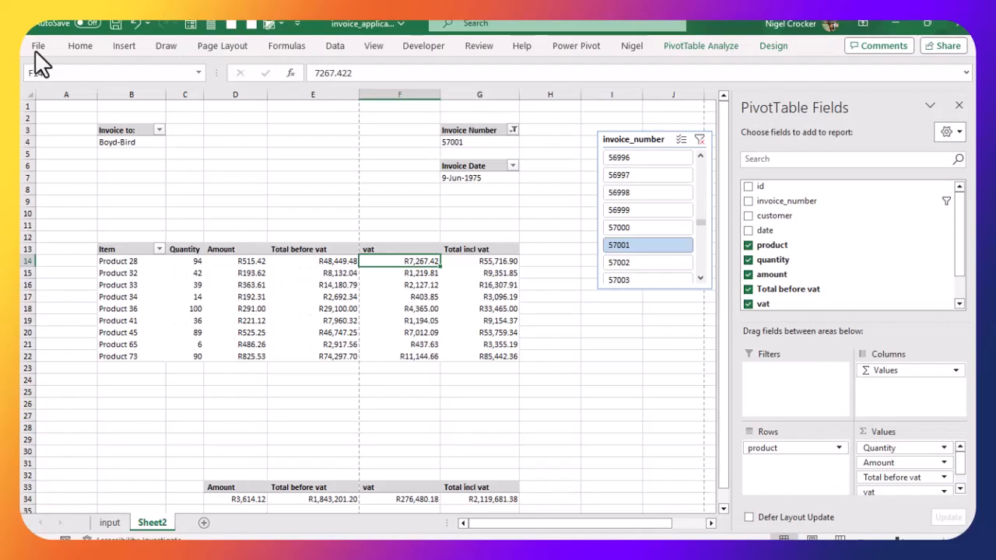
{"action": "left_click", "coordinate": [135, 130]}
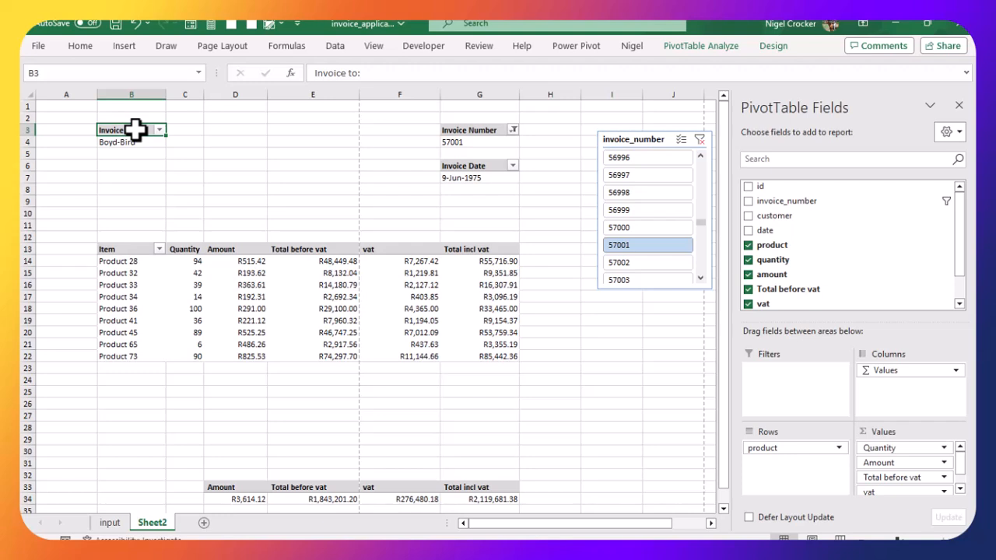
{"action": "left_click_drag", "start_coordinate": [135, 130], "coordinate": [493, 495]}
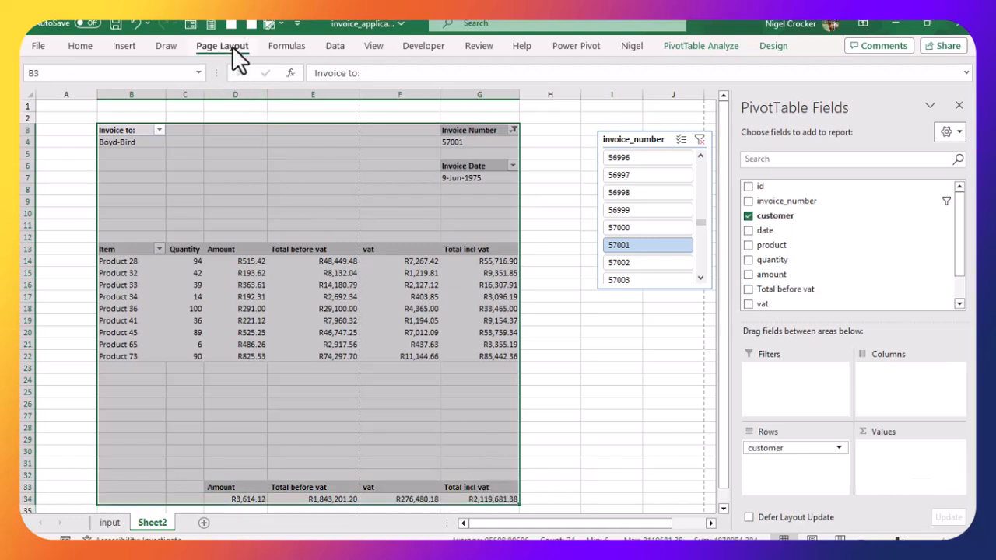
{"action": "left_click", "coordinate": [231, 46]}
{"action": "left_click", "coordinate": [238, 100]}
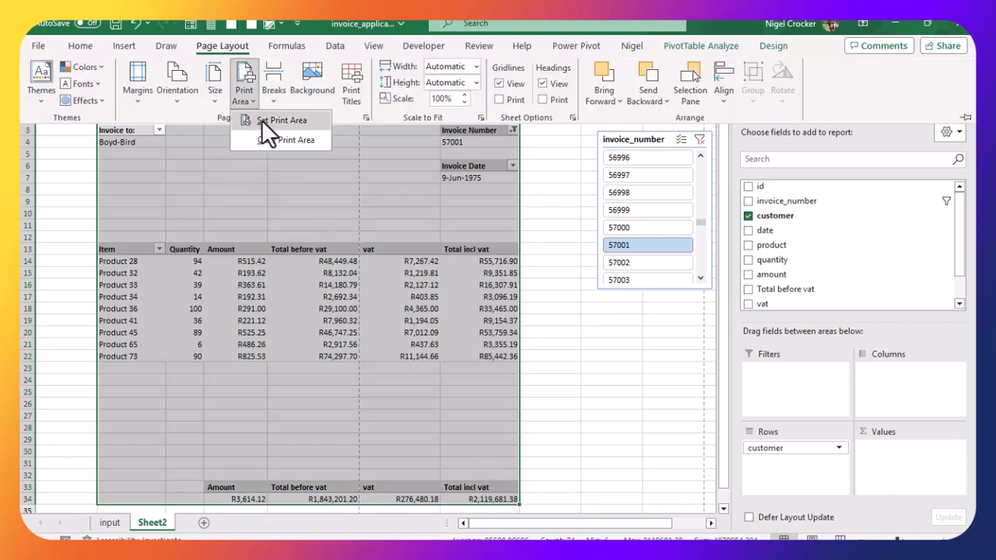
{"action": "left_click", "coordinate": [261, 121]}
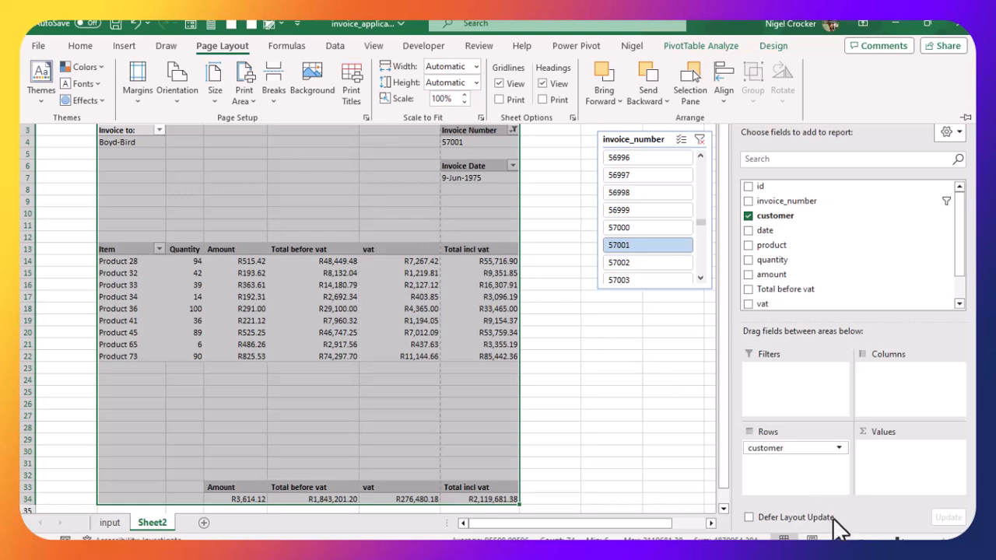
Step: Switch the sheet to Page Break Preview to check the printed page
{"action": "left_click", "coordinate": [839, 538]}
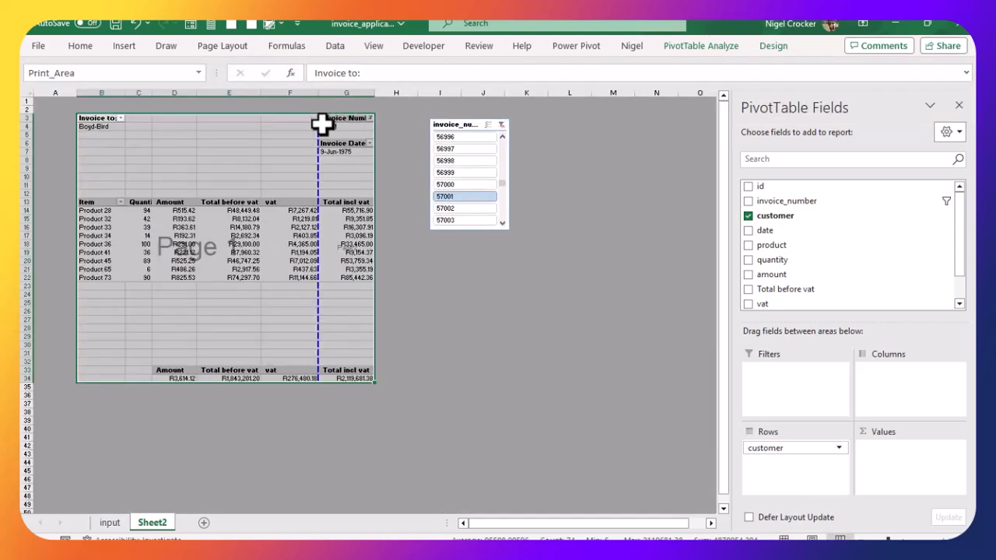
{"action": "left_click_drag", "start_coordinate": [379, 139], "coordinate": [378, 138]}
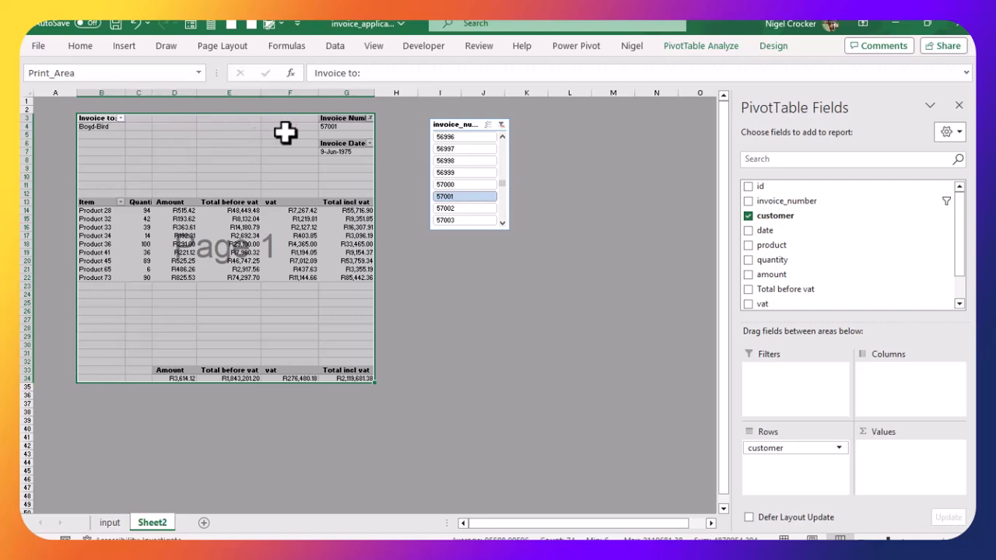
Step: Open Page Setup and create a custom centre header reading Our Company, Address1, Address2, Address 3 and Vat no.9999 on separate lines
{"action": "left_click", "coordinate": [220, 46]}
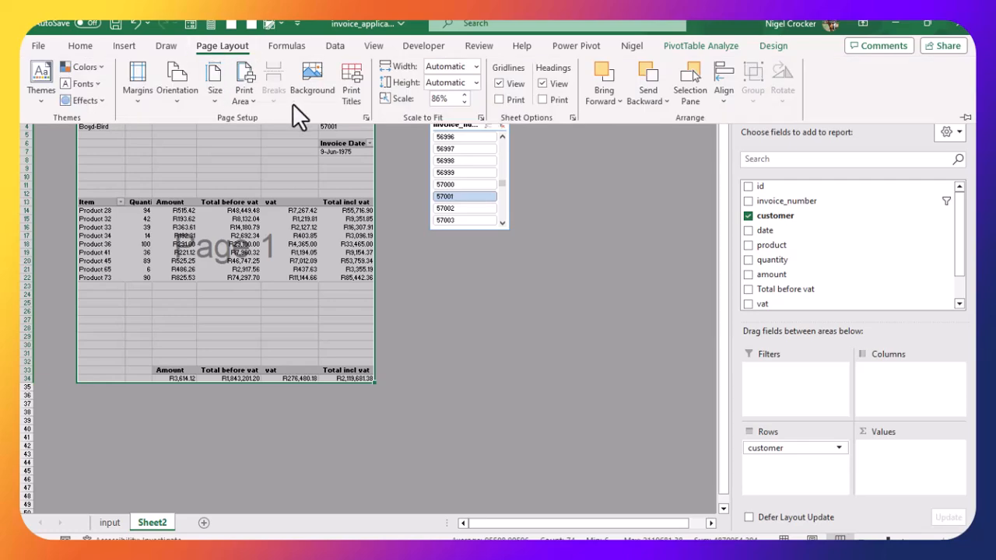
{"action": "left_click", "coordinate": [347, 88]}
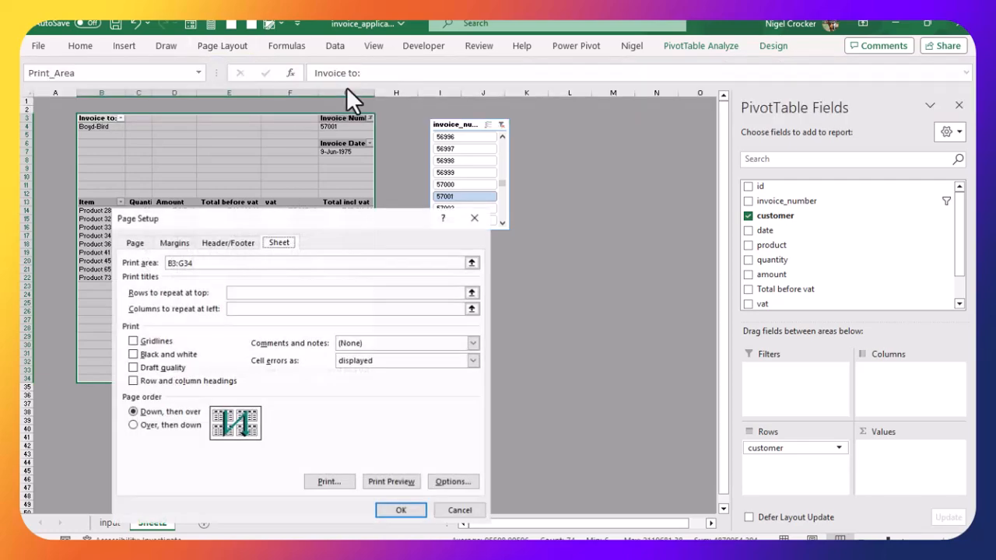
{"action": "left_click", "coordinate": [229, 242]}
{"action": "left_click", "coordinate": [261, 333]}
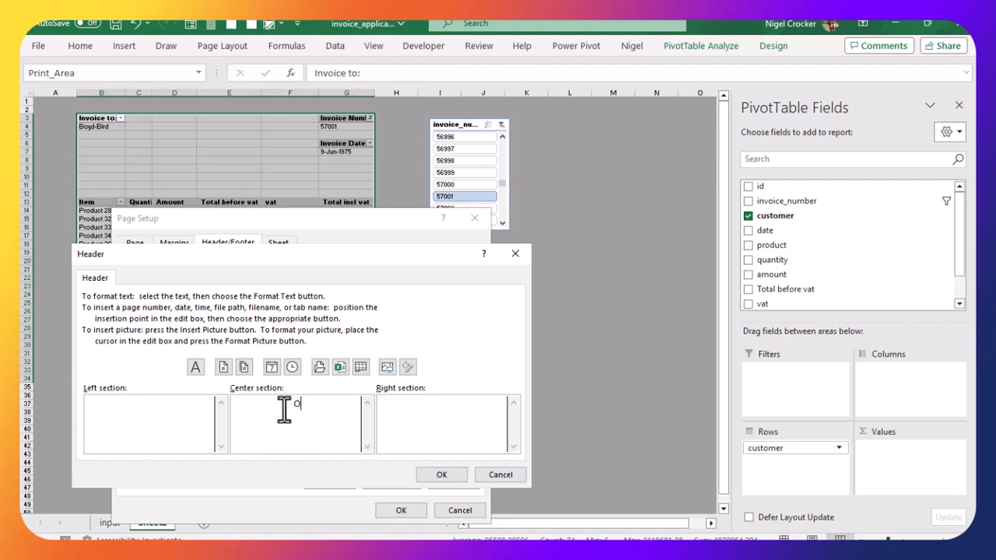
{"action": "type", "text": "Coma"}
{"action": "key", "text": "BackSpace"}
{"action": "type", "text": "pany"}
{"action": "key", "text": "Return"}
{"action": "type", "text": "Address"}
{"action": "type", "text": "1 "}
{"action": "type", "text": "Address2"}
{"action": "key", "text": "Return"}
{"action": "type", "text": "Addrss"}
{"action": "key", "text": "BackSpace"}
{"action": "key", "text": "BackSpace"}
{"action": "type", "text": "ess 3"}
{"action": "key", "text": "Return"}
{"action": "type", "text": "Vat no.9999"}
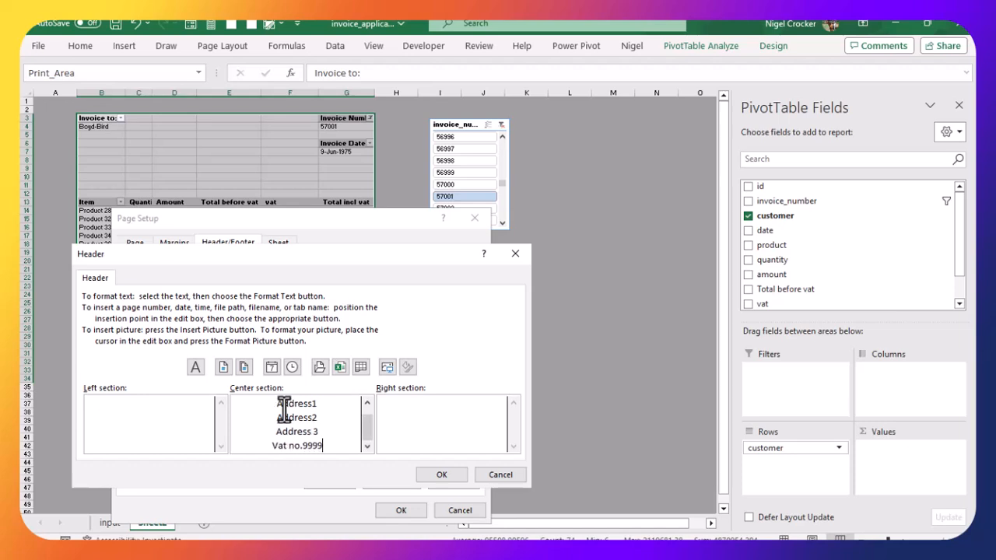
Step: Format the header line Our Company to 22 pt
{"action": "left_click", "coordinate": [367, 403]}
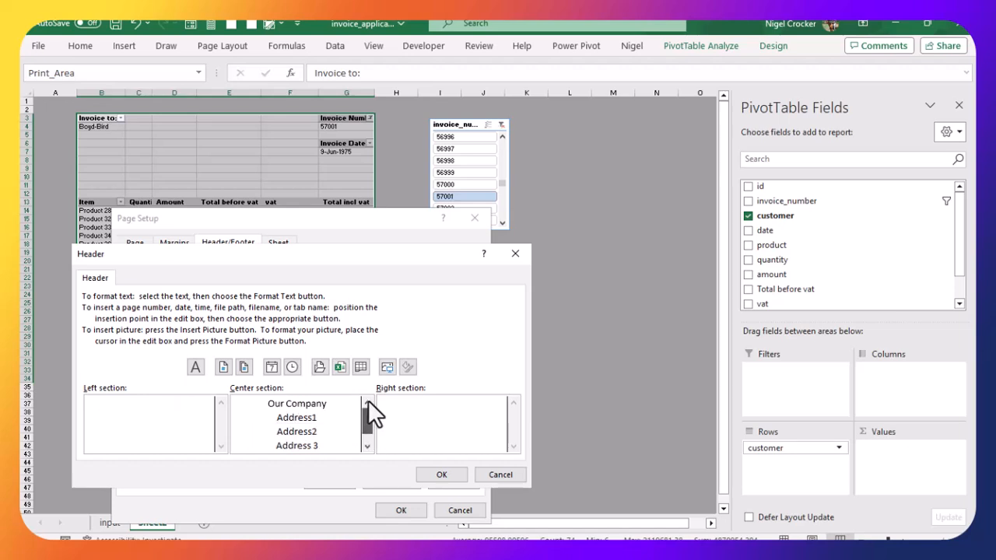
{"action": "left_click_drag", "start_coordinate": [269, 403], "coordinate": [336, 410]}
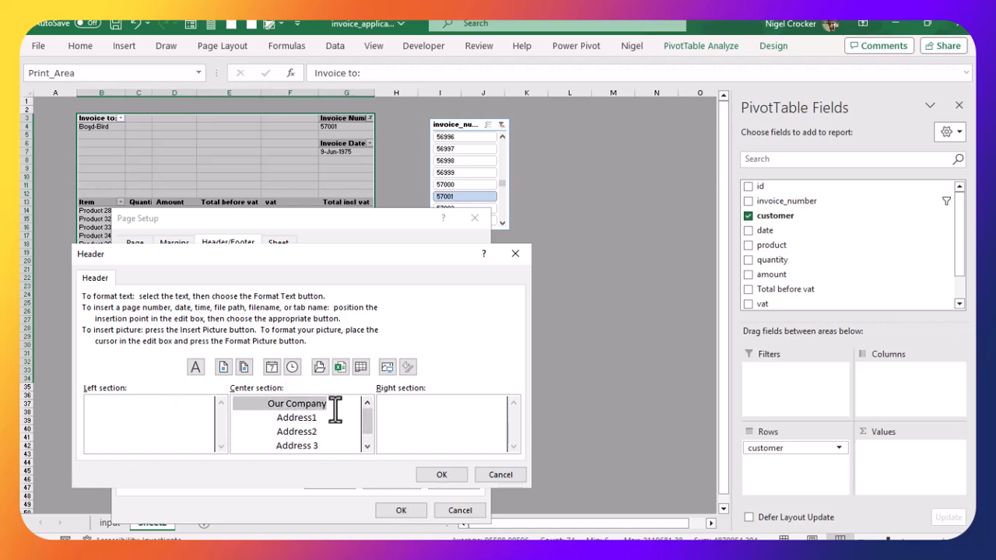
{"action": "left_click", "coordinate": [196, 367]}
{"action": "scroll", "coordinate": [429, 335], "scroll_direction": "down", "scroll_amount": 3}
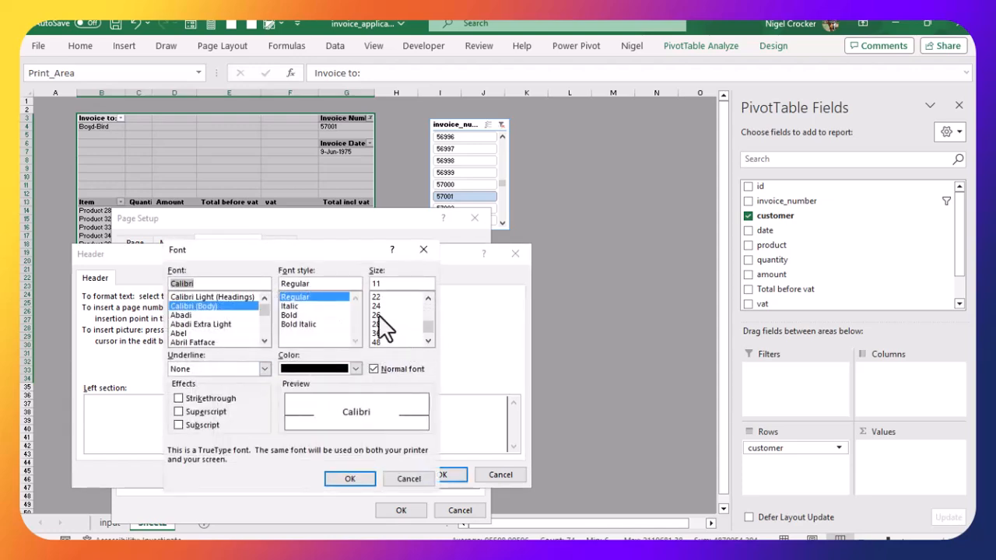
{"action": "left_click", "coordinate": [381, 298]}
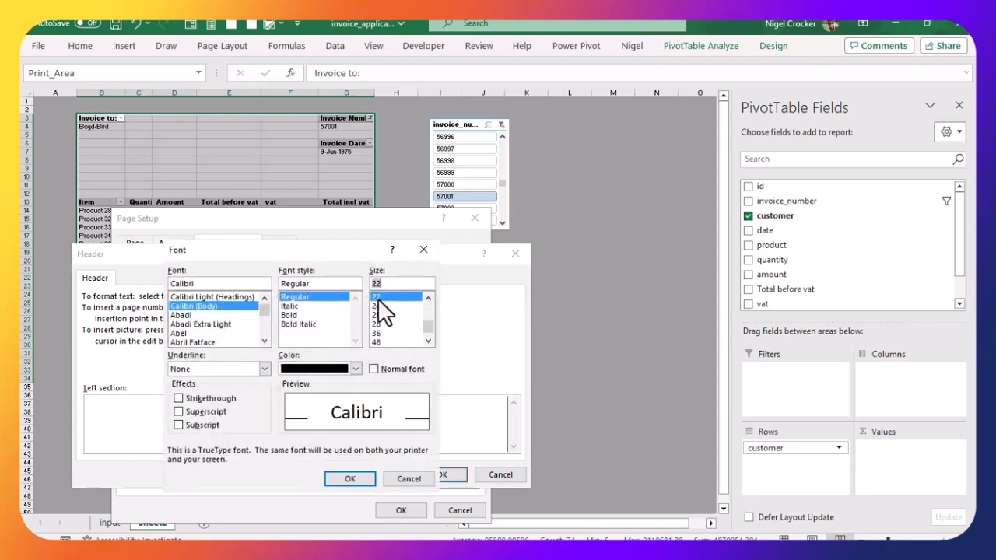
{"action": "left_click", "coordinate": [350, 477]}
Step: Set the header's address and VAT lines to 16 pt and confirm the header
{"action": "left_click_drag", "start_coordinate": [278, 430], "coordinate": [325, 461]}
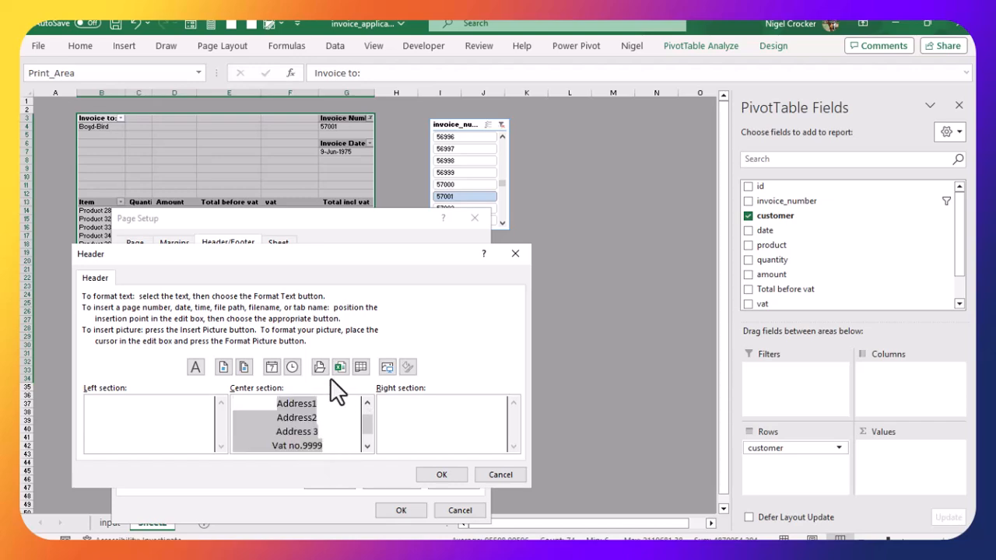
{"action": "left_click", "coordinate": [194, 366]}
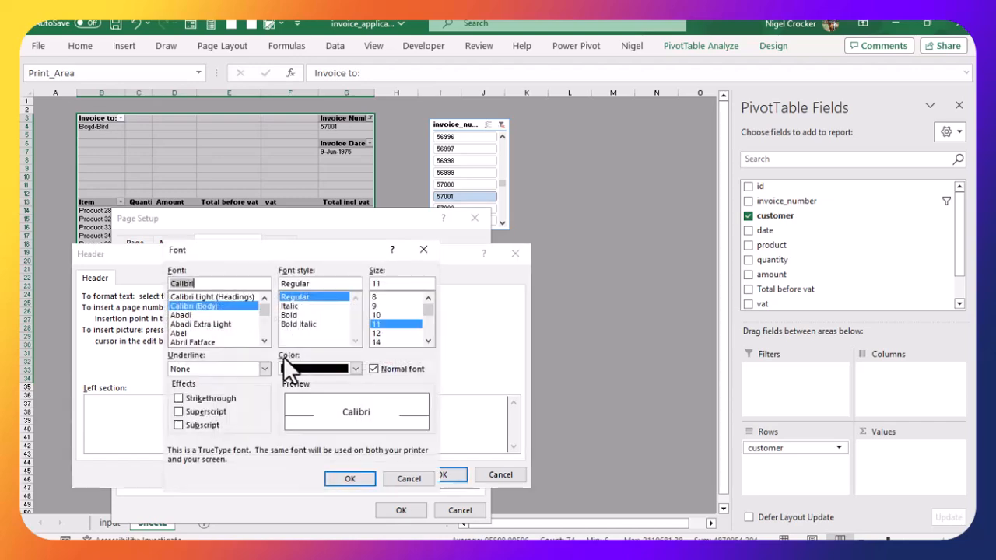
{"action": "left_click", "coordinate": [428, 340]}
{"action": "left_click", "coordinate": [428, 340]}
{"action": "left_click", "coordinate": [376, 334]}
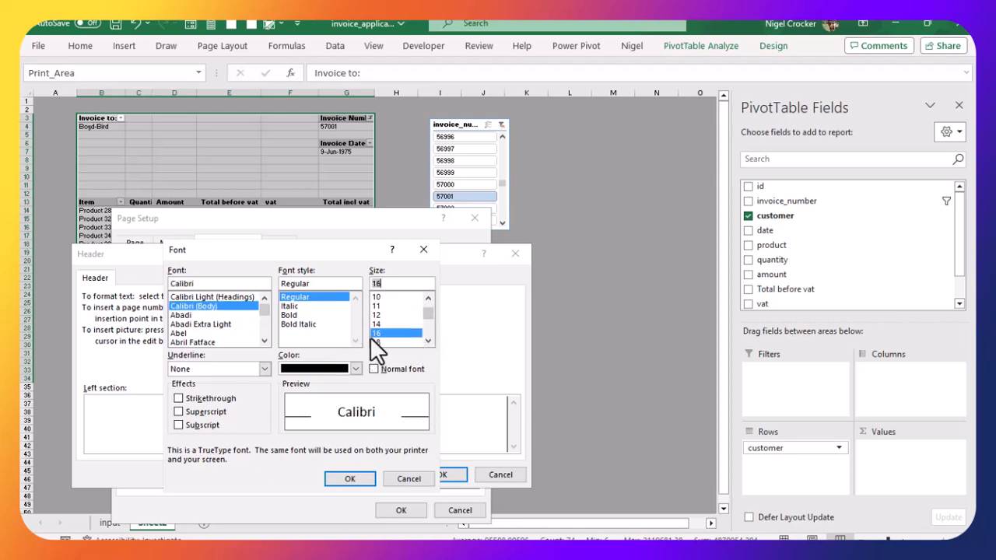
{"action": "left_click", "coordinate": [350, 478]}
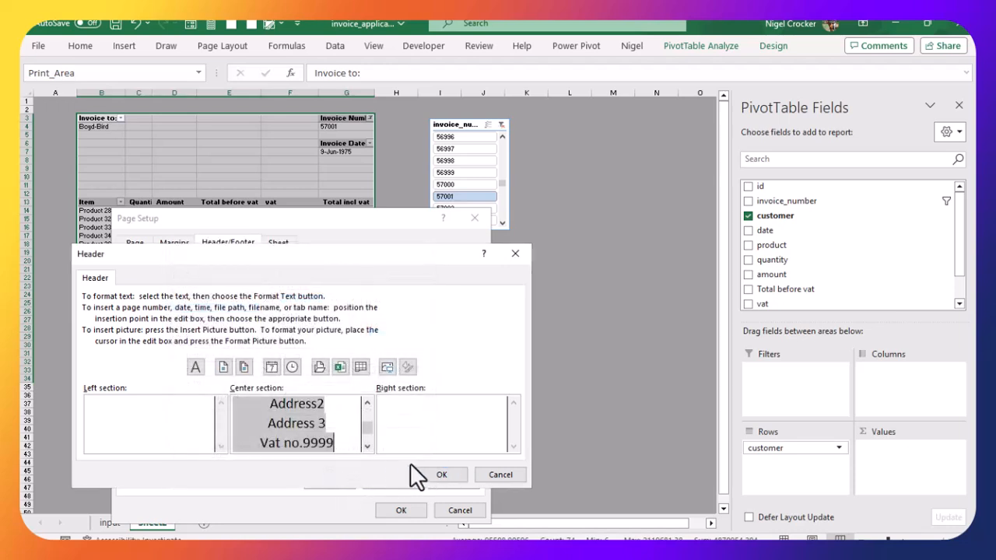
{"action": "left_click", "coordinate": [438, 475]}
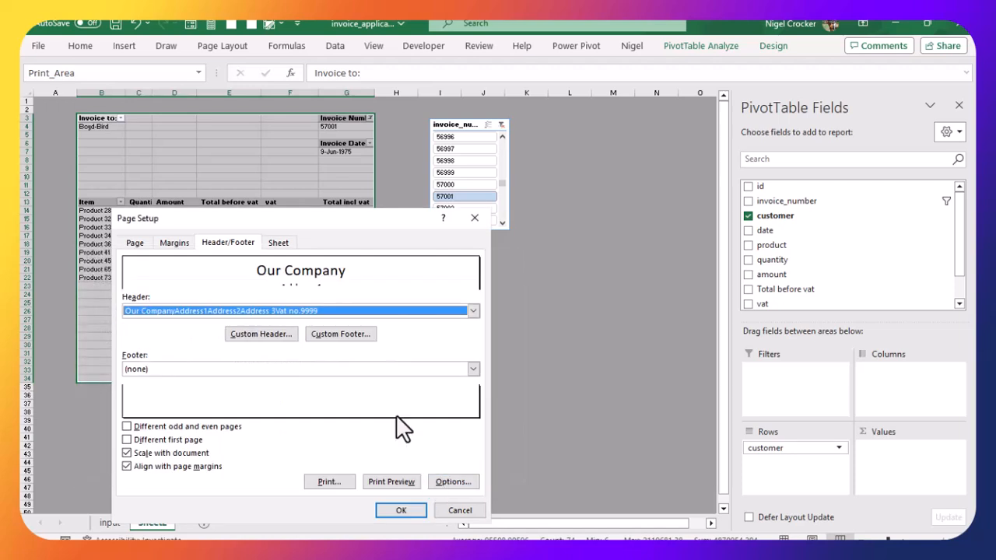
Step: Create a custom left footer with the line Banking details:, then the bank account number and branch code lines
{"action": "left_click", "coordinate": [344, 335]}
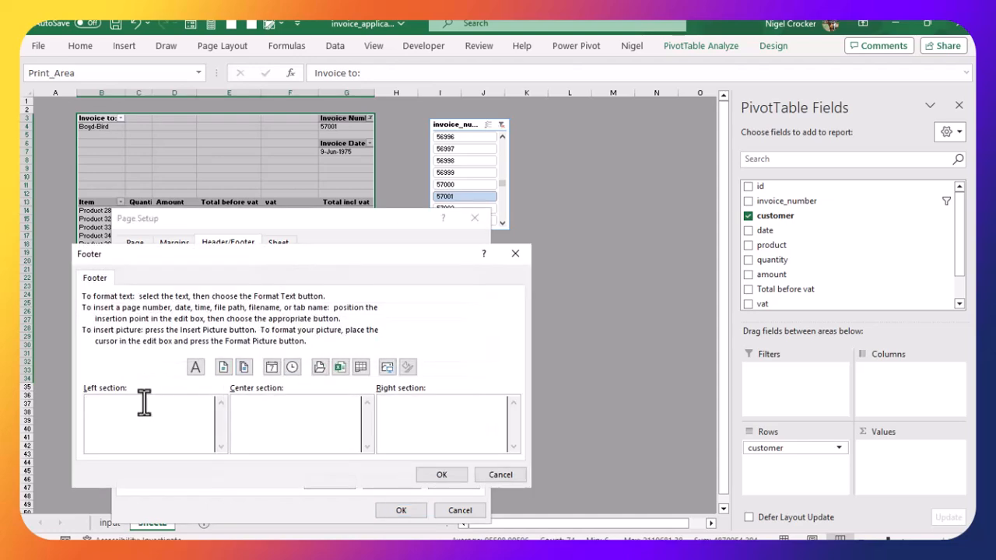
{"action": "key", "text": "BackSpace"}
{"action": "key", "text": "BackSpace"}
{"action": "key", "text": "BackSpace"}
{"action": "key", "text": "BackSpace"}
{"action": "key", "text": "BackSpace"}
{"action": "key", "text": "BackSpace"}
{"action": "key", "text": "BackSpace"}
{"action": "key", "text": "BackSpace"}
{"action": "key", "text": "BackSpace"}
{"action": "key", "text": "BackSpace"}
{"action": "key", "text": "BackSpace"}
{"action": "key", "text": "BackSpace"}
{"action": "key", "text": "BackSpace"}
{"action": "key", "text": "BackSpace"}
{"action": "key", "text": "BackSpace"}
{"action": "key", "text": "Return"}
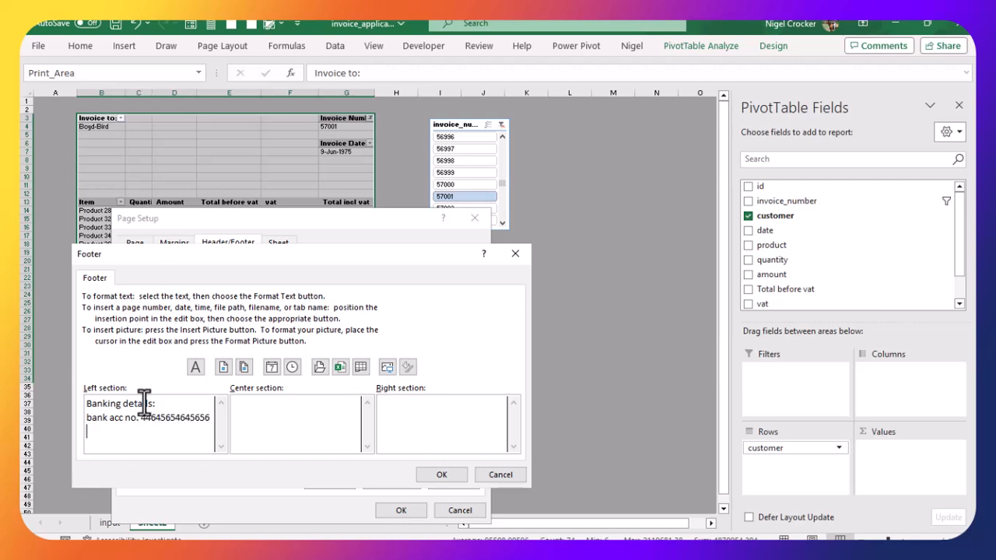
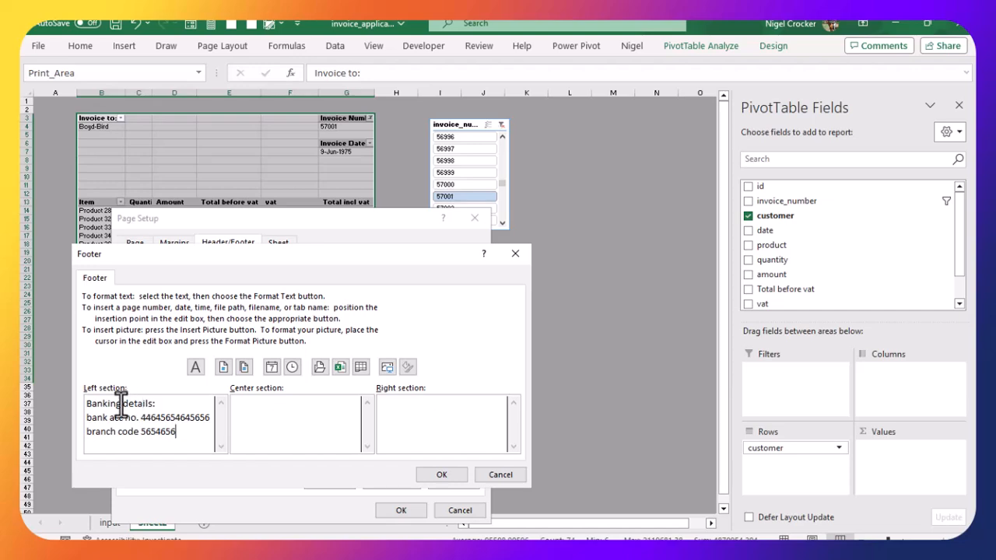
Step: Format the footer text in red at 18 pt and confirm the footer
{"action": "left_click_drag", "start_coordinate": [86, 405], "coordinate": [173, 422]}
{"action": "left_click", "coordinate": [194, 361]}
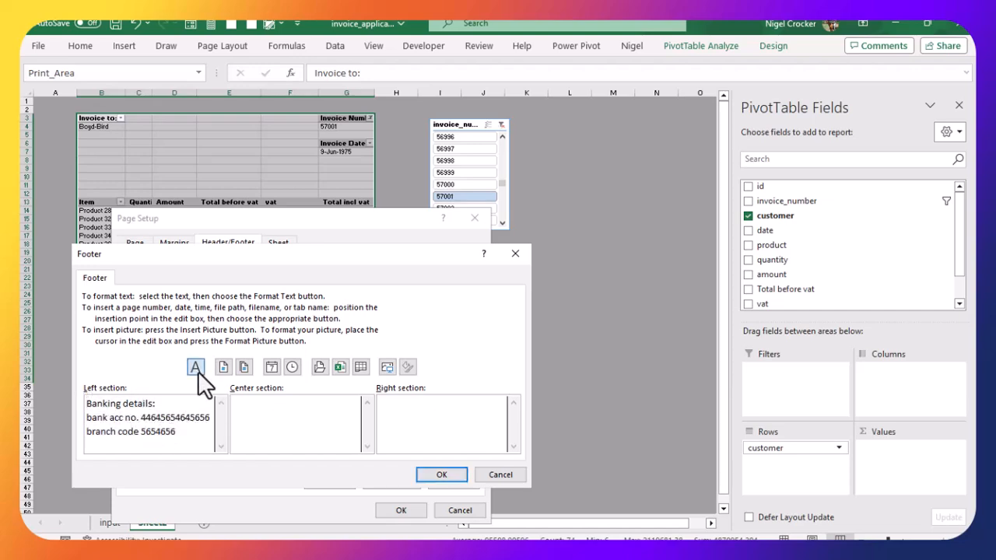
{"action": "left_click", "coordinate": [356, 368]}
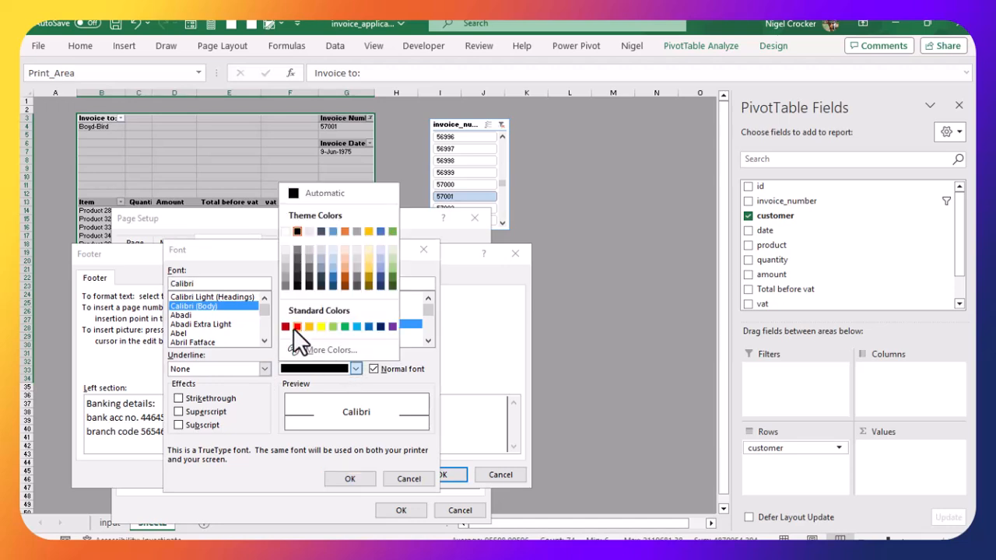
{"action": "left_click", "coordinate": [293, 326]}
{"action": "scroll", "coordinate": [424, 343], "scroll_direction": "down", "scroll_amount": 1}
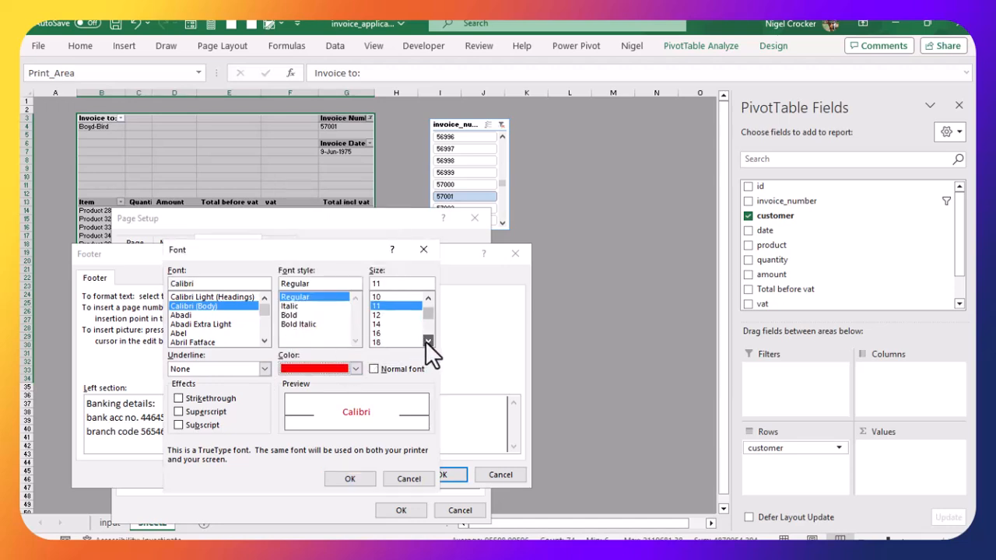
{"action": "left_click", "coordinate": [376, 334]}
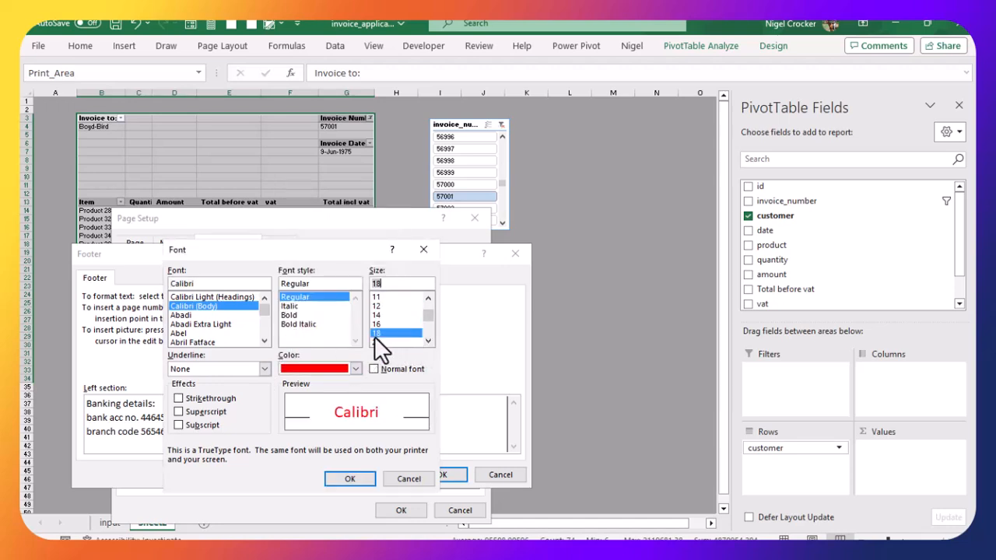
{"action": "left_click", "coordinate": [350, 477]}
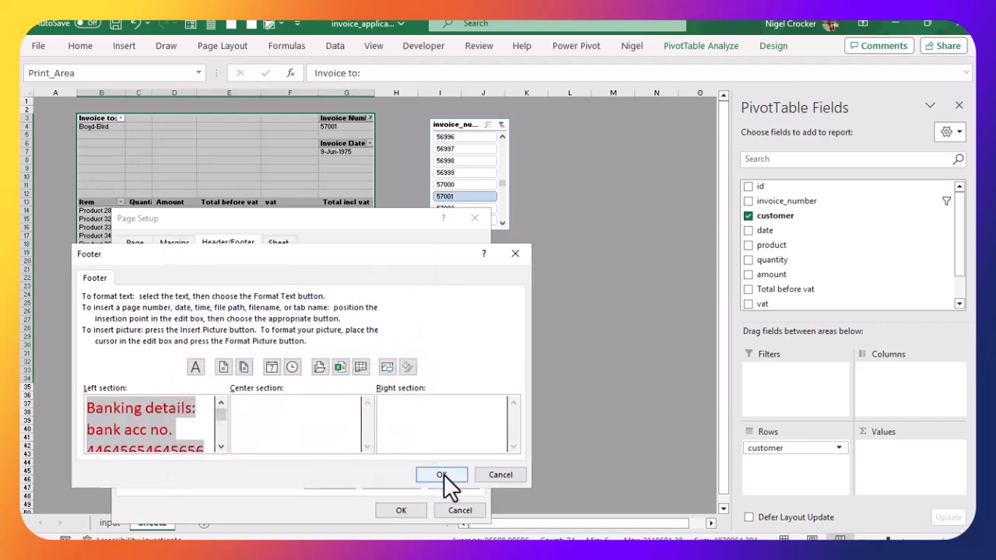
{"action": "left_click", "coordinate": [441, 473]}
Step: In print preview, lower the top and header margins and raise the footer margin, top margin about 2.53 inches
{"action": "left_click", "coordinate": [394, 482]}
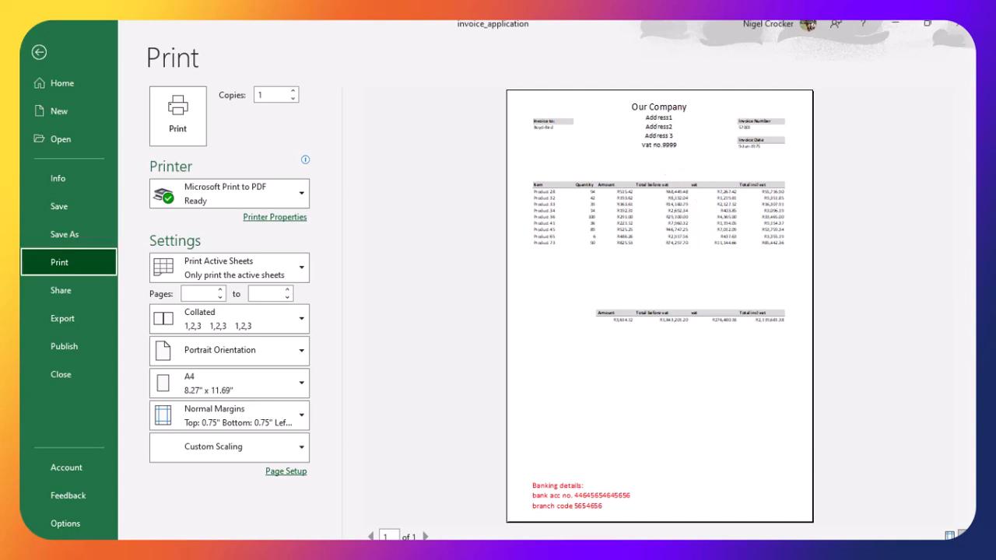
{"action": "left_click", "coordinate": [947, 535]}
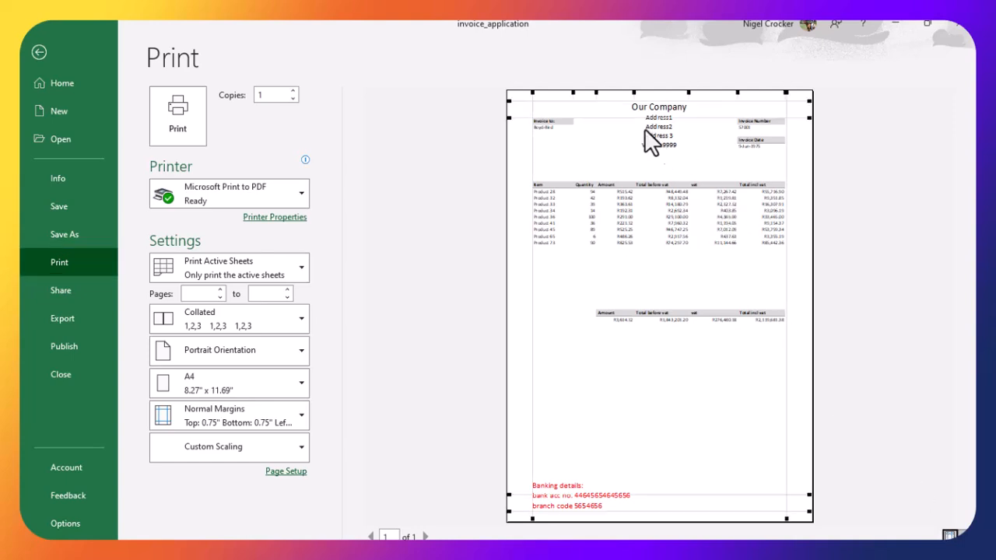
{"action": "left_click_drag", "start_coordinate": [634, 117], "coordinate": [617, 183]}
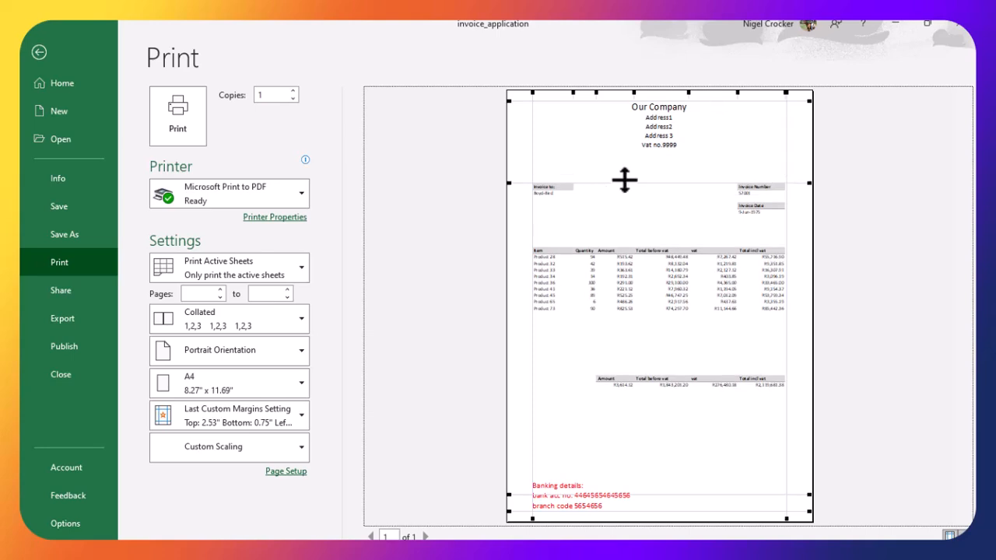
{"action": "left_click_drag", "start_coordinate": [665, 103], "coordinate": [663, 117]}
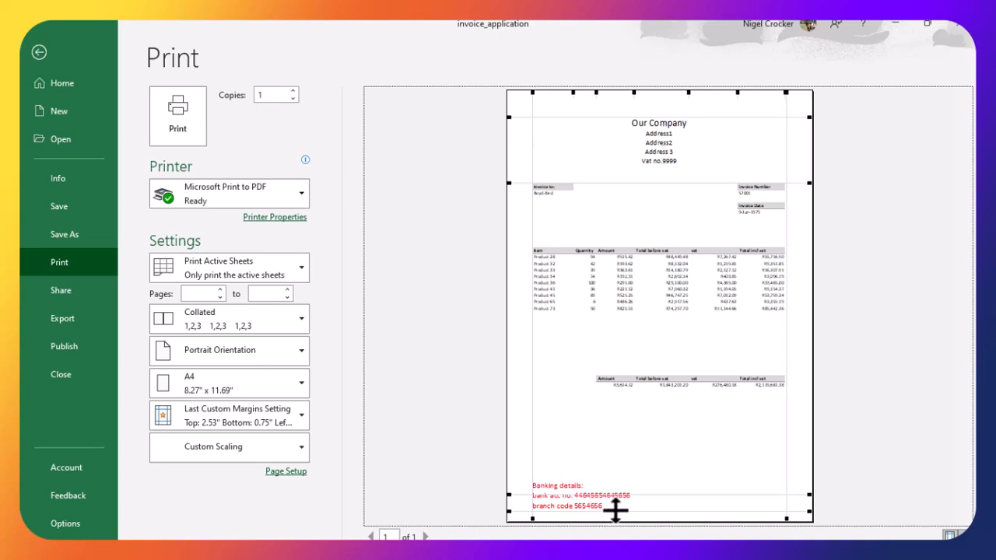
{"action": "left_click_drag", "start_coordinate": [620, 509], "coordinate": [623, 497]}
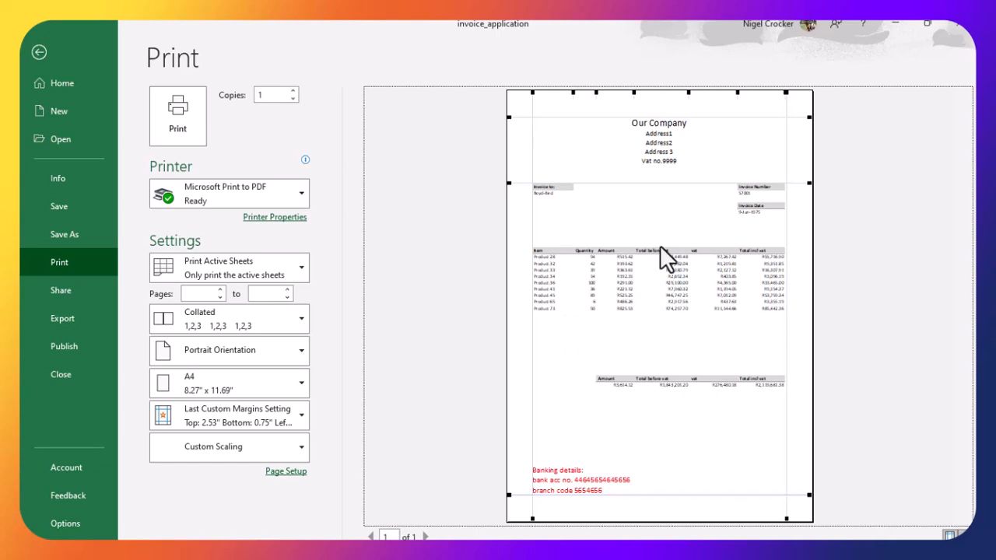
{"action": "left_click", "coordinate": [951, 535]}
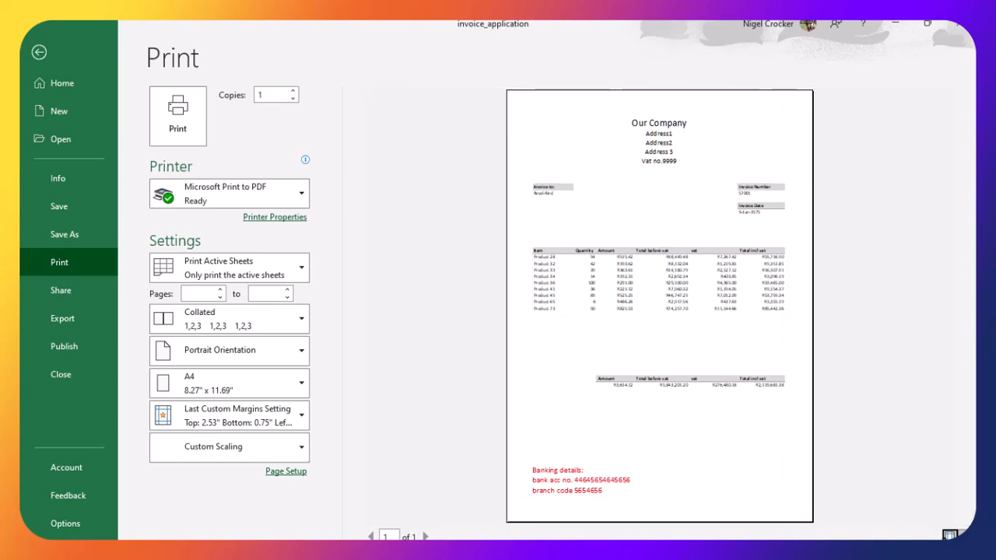
{"action": "left_click", "coordinate": [47, 54]}
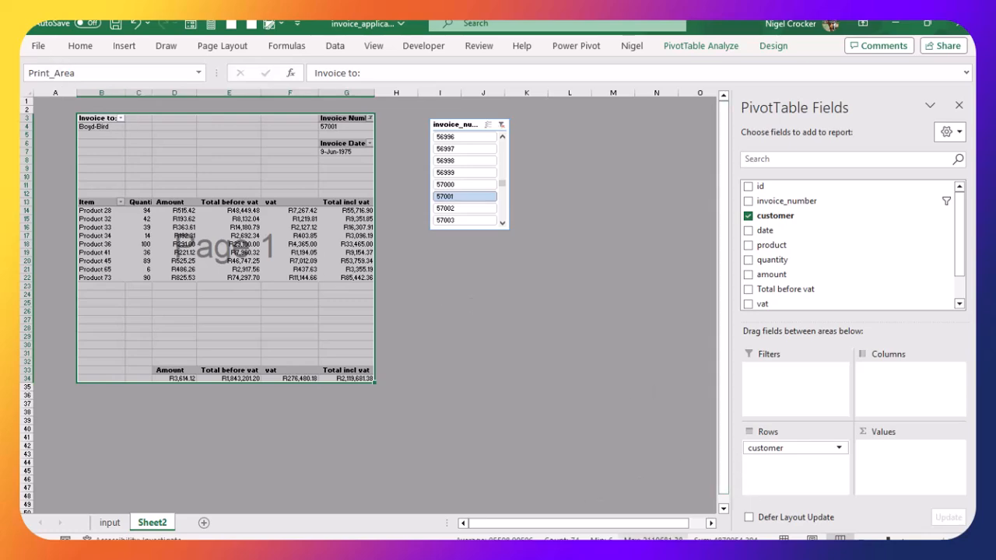
Step: Switch to Normal view and filter the Invoice Number field to invoice 79022
{"action": "left_click", "coordinate": [783, 539]}
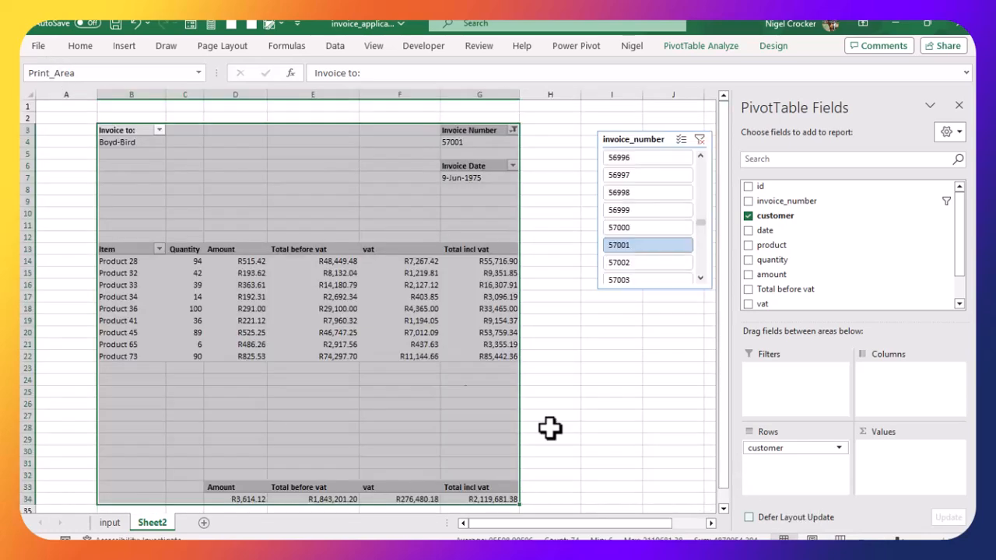
{"action": "left_click", "coordinate": [384, 330]}
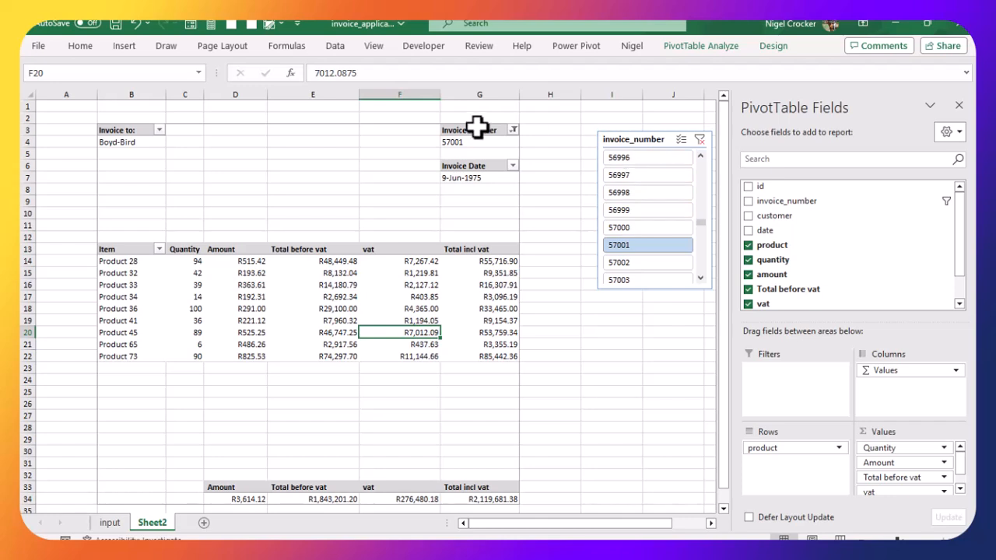
{"action": "left_click", "coordinate": [513, 130]}
{"action": "left_click", "coordinate": [397, 268]}
{"action": "type", "text": "57001"}
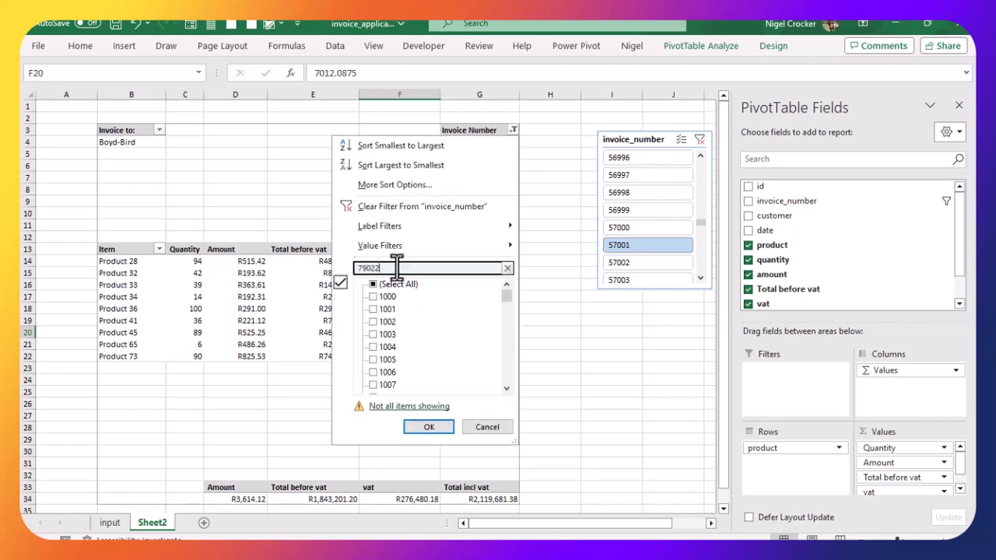
{"action": "key", "text": "Return"}
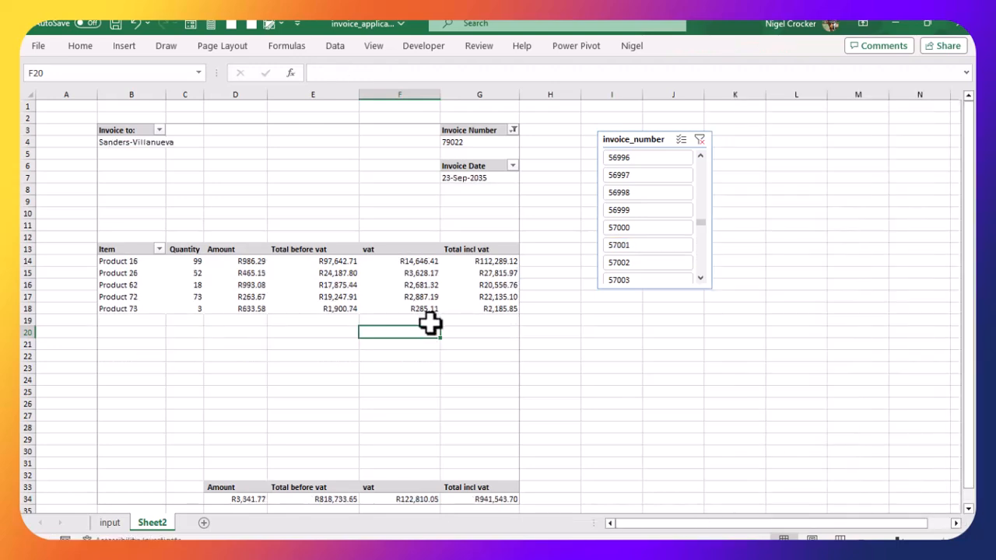
Step: Preview the printout of the invoice for 79022
{"action": "key", "text": "ctrl+p"}
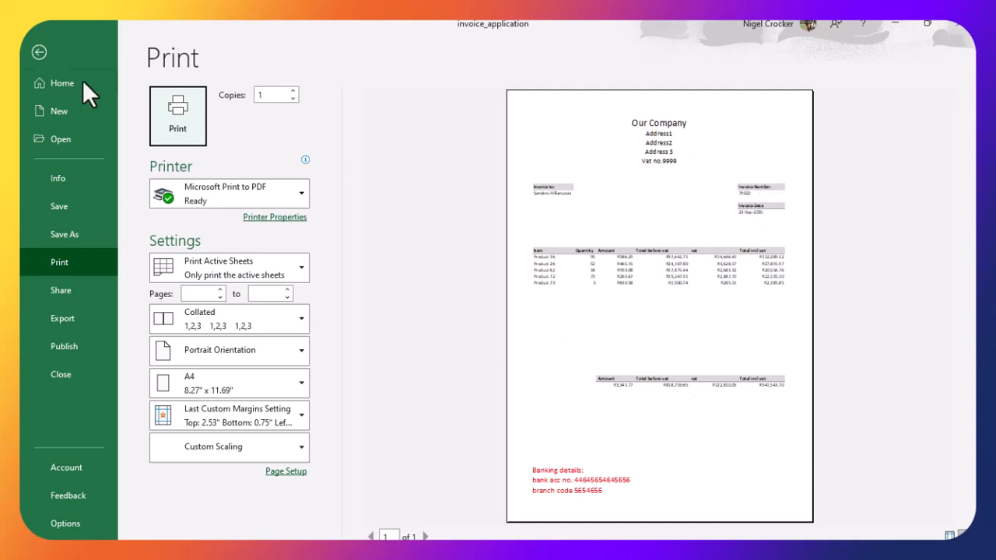
{"action": "left_click", "coordinate": [46, 53]}
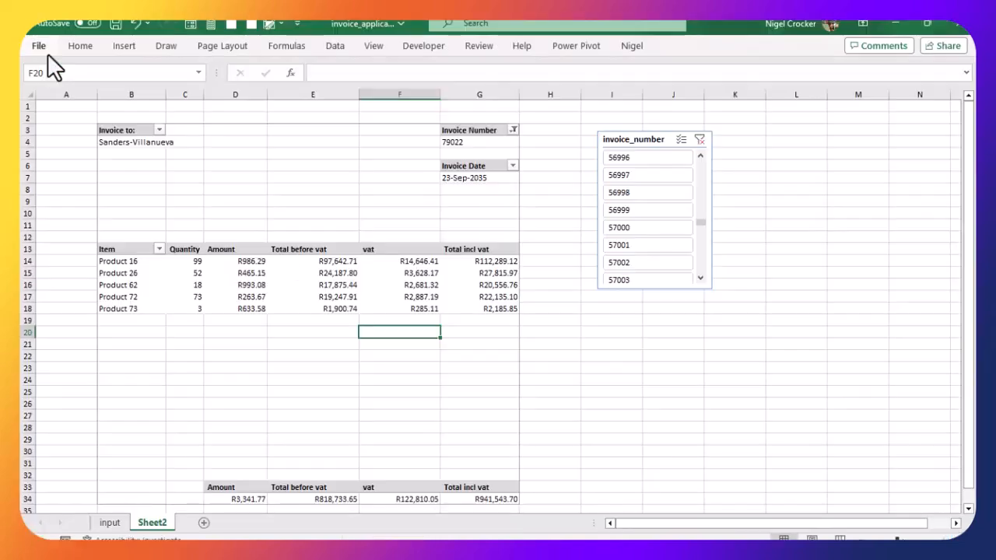
Step: Filter the Invoice Number field of the PivotTable to invoice 55056
{"action": "left_click", "coordinate": [509, 127]}
{"action": "left_click", "coordinate": [513, 130]}
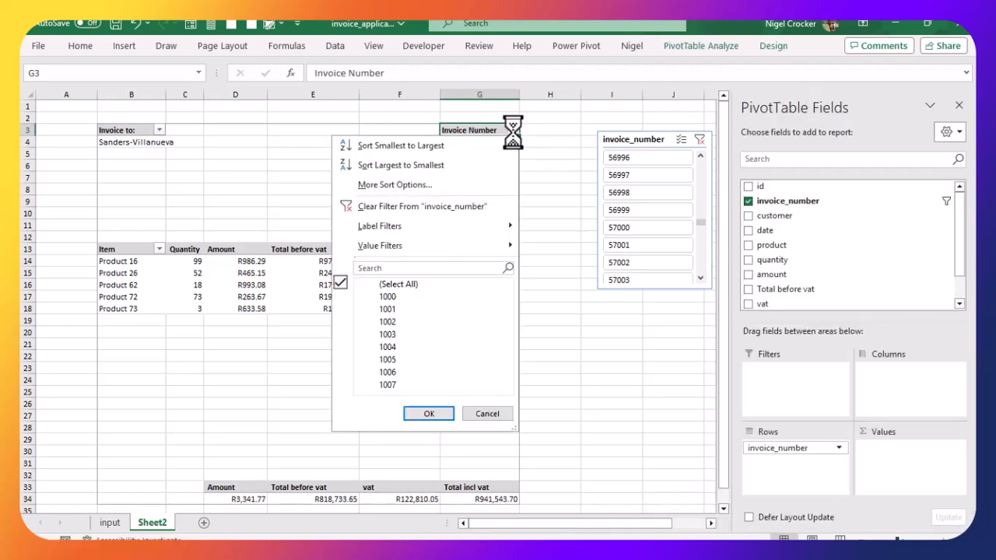
{"action": "type", "text": "55056"}
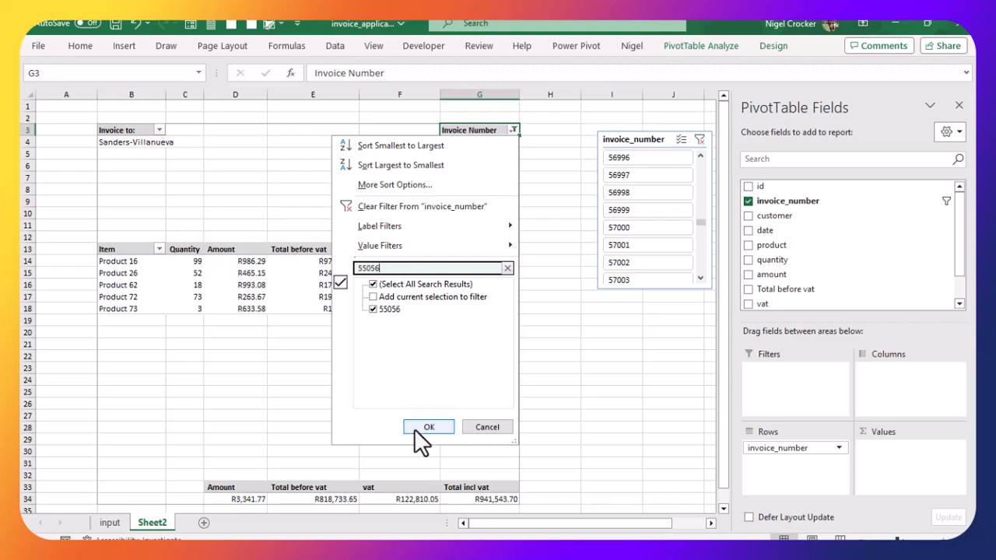
{"action": "left_click", "coordinate": [416, 431]}
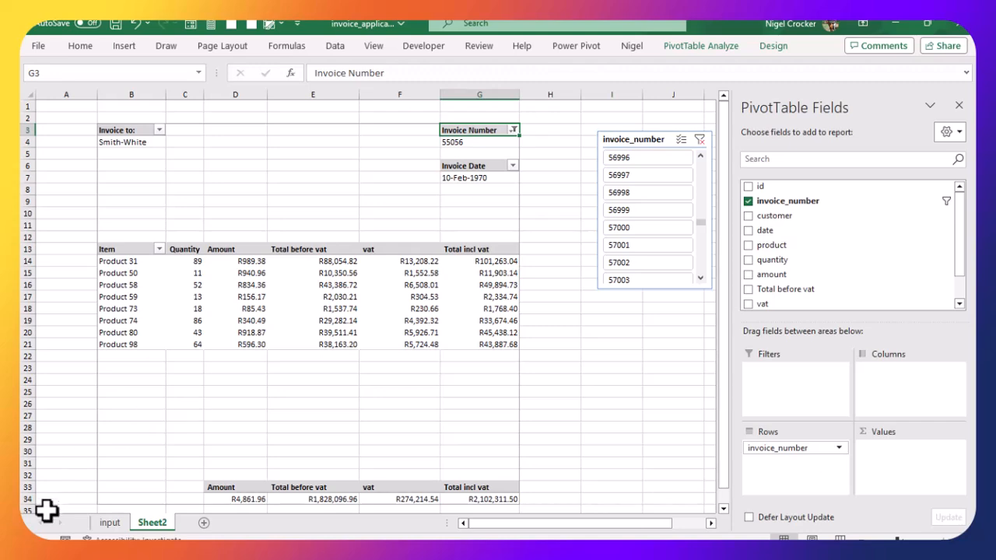
Step: On the input sheet, jump to the end of the data table and start a new row with invoice number 12000
{"action": "left_click", "coordinate": [113, 526]}
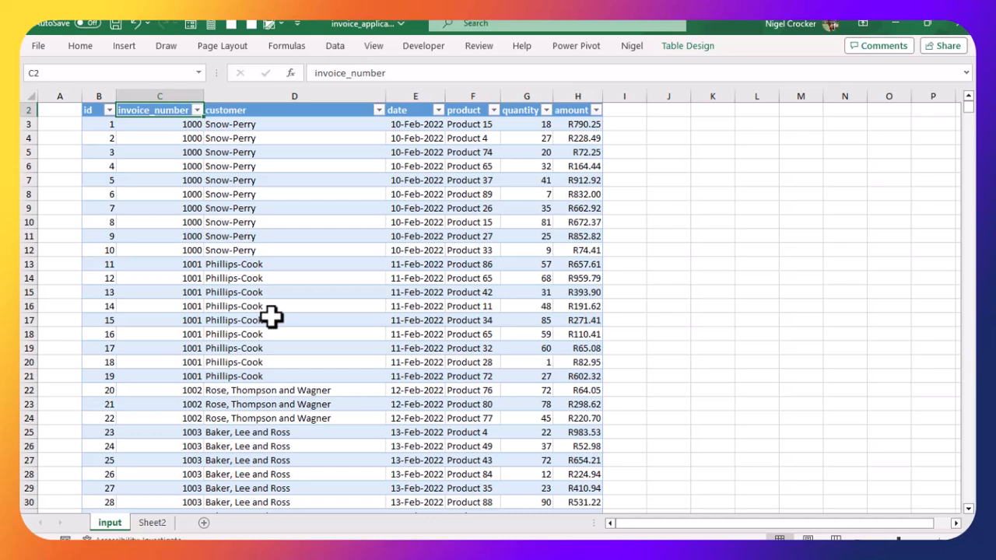
{"action": "left_click", "coordinate": [145, 526]}
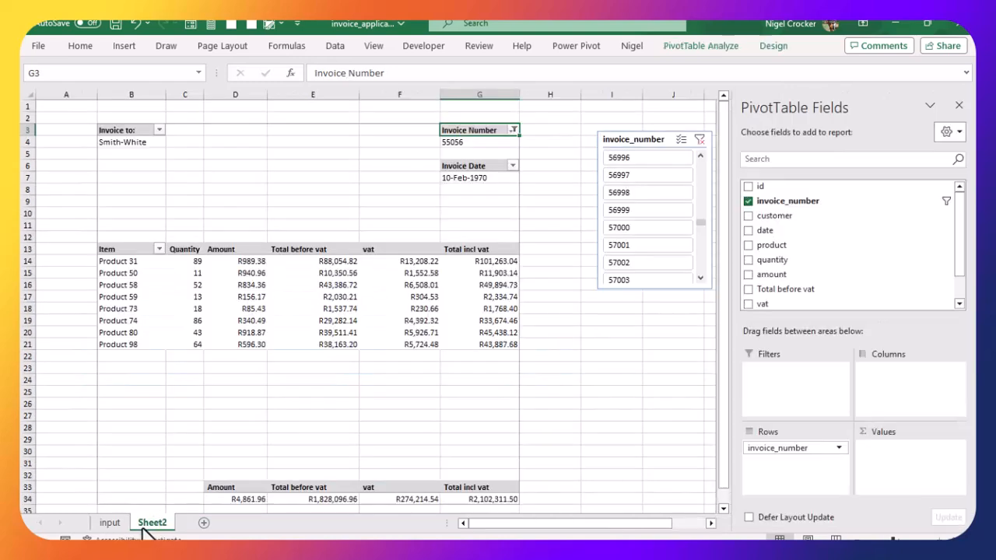
{"action": "left_click", "coordinate": [114, 523]}
{"action": "left_click", "coordinate": [173, 433]}
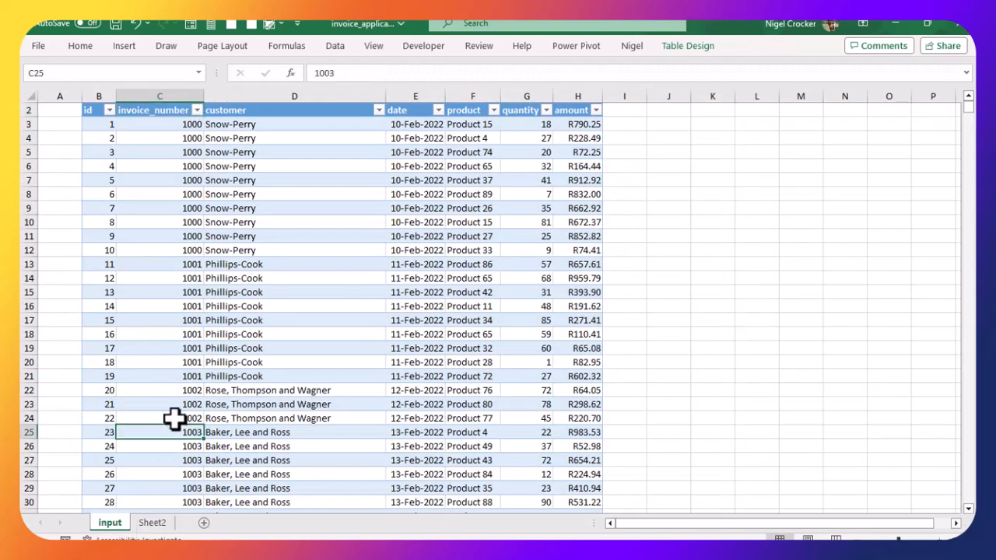
{"action": "key", "text": "ctrl+Down"}
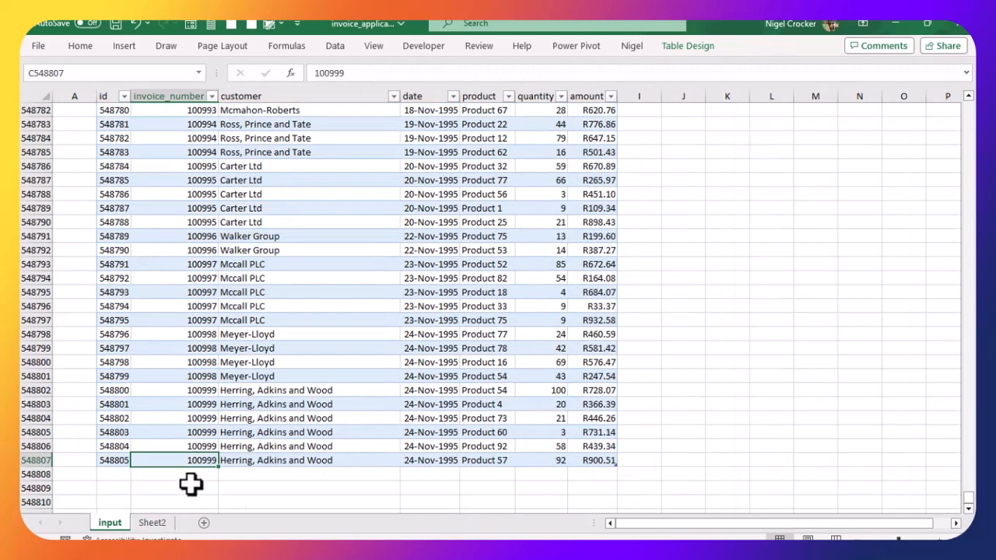
{"action": "left_click", "coordinate": [184, 477]}
{"action": "type", "text": "12000"}
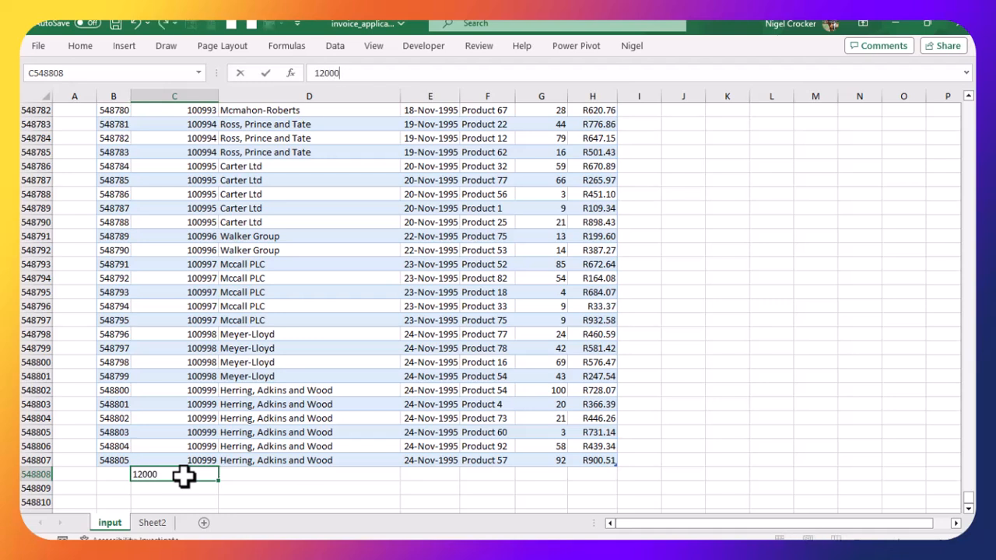
{"action": "key", "text": "Tab"}
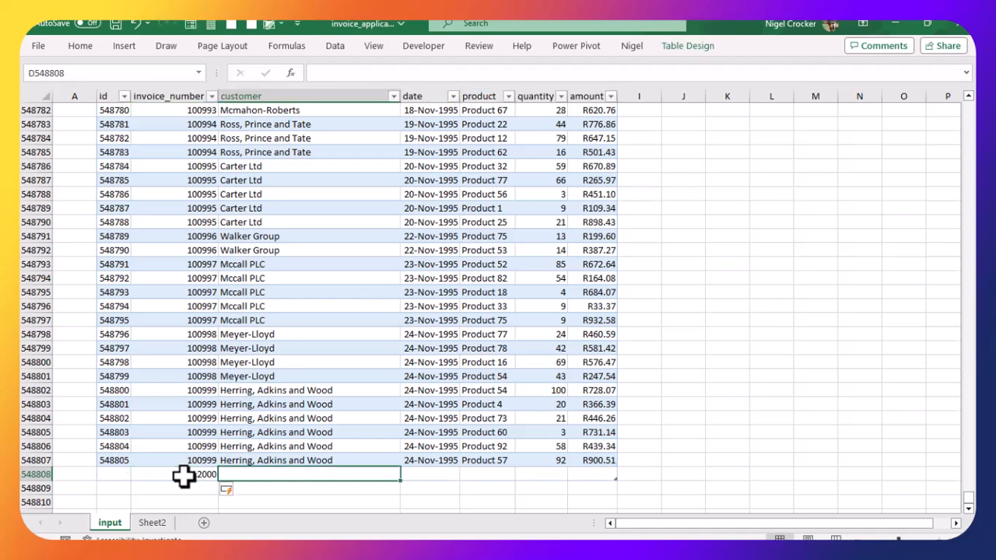
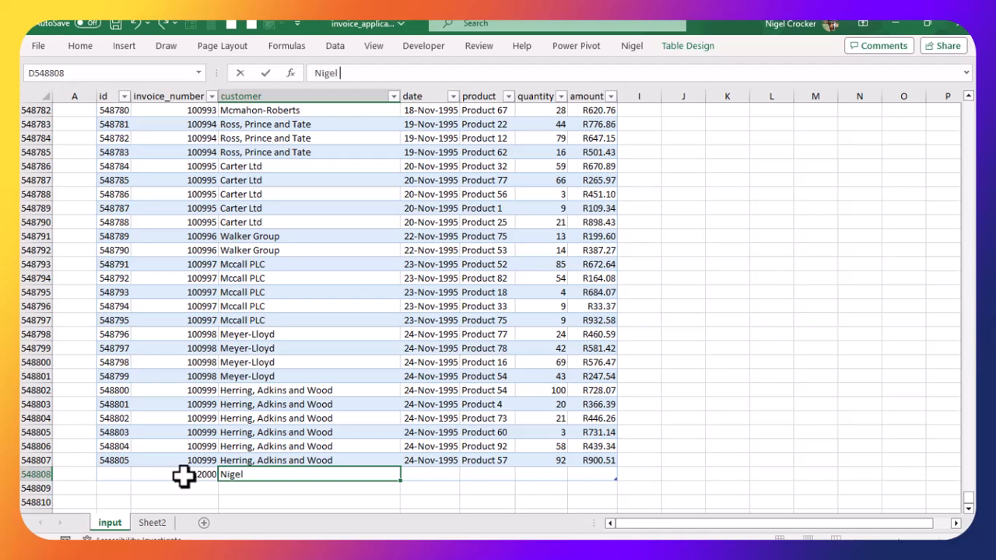
Step: Enter the customer's full name in the new row and set its date to today's date
{"action": "key", "text": "Tab"}
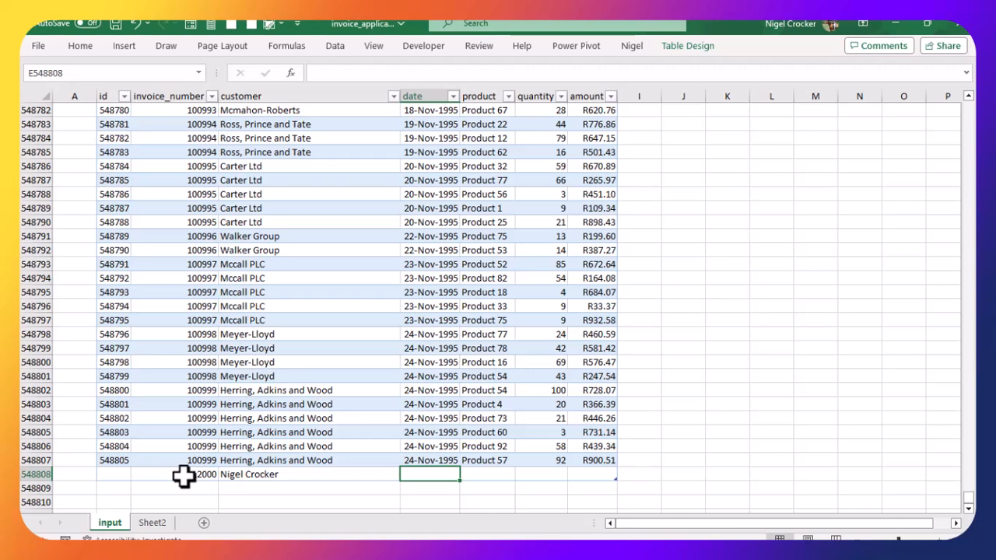
{"action": "type", "text": "35027"}
{"action": "key", "text": "Tab"}
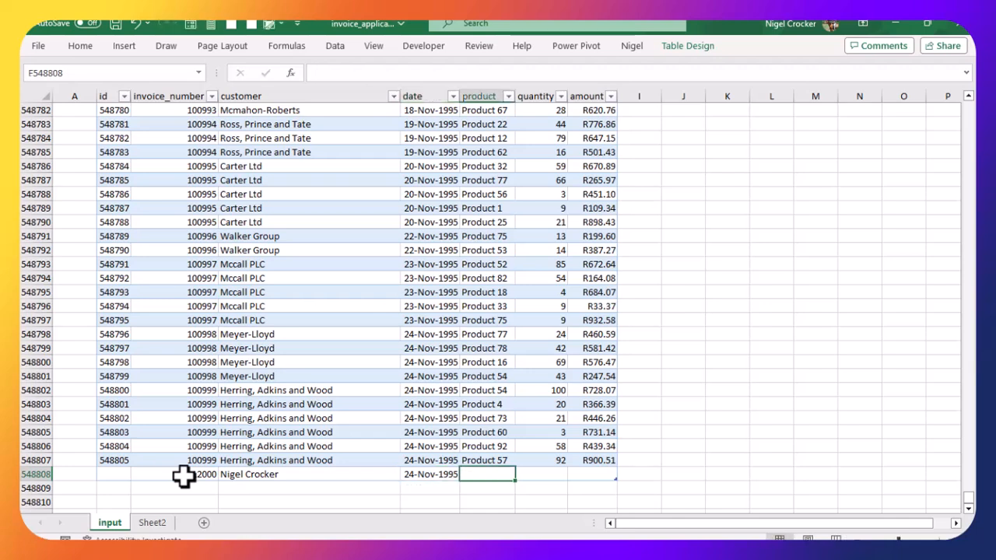
{"action": "key", "text": "Left"}
{"action": "key", "text": "ctrl+semicolon"}
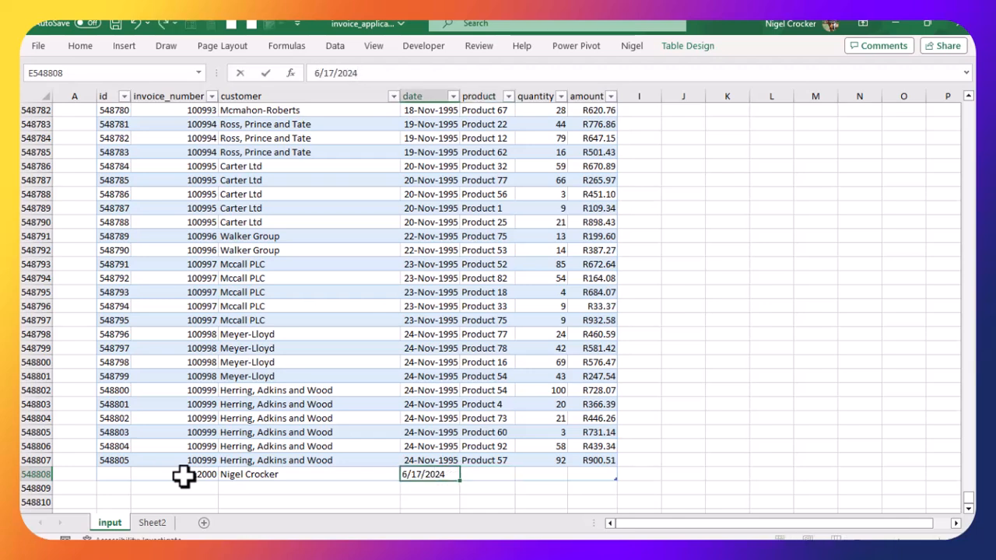
{"action": "key", "text": "Tab"}
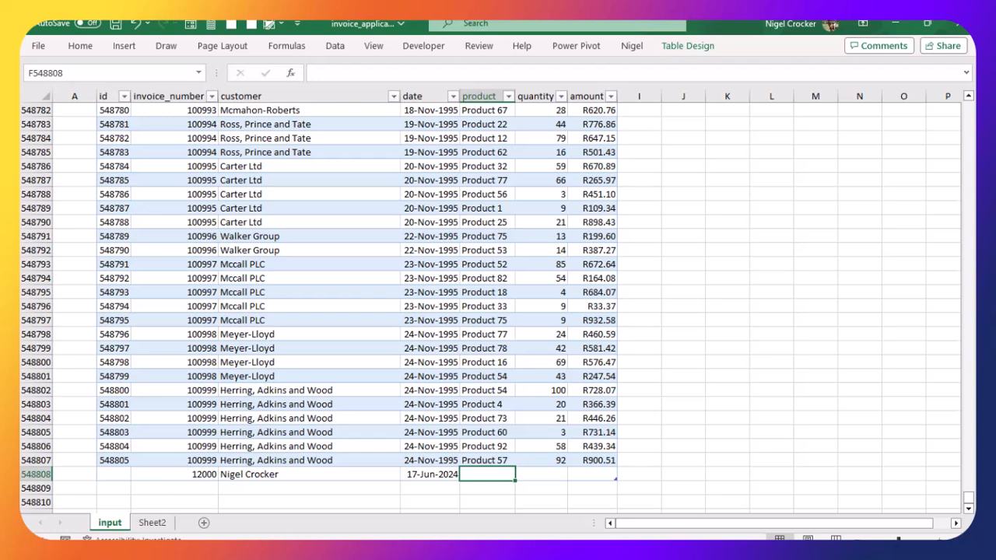
Step: Set the new row's product to Product 11 by picking from the drop-down list
{"action": "right_click", "coordinate": [487, 474]}
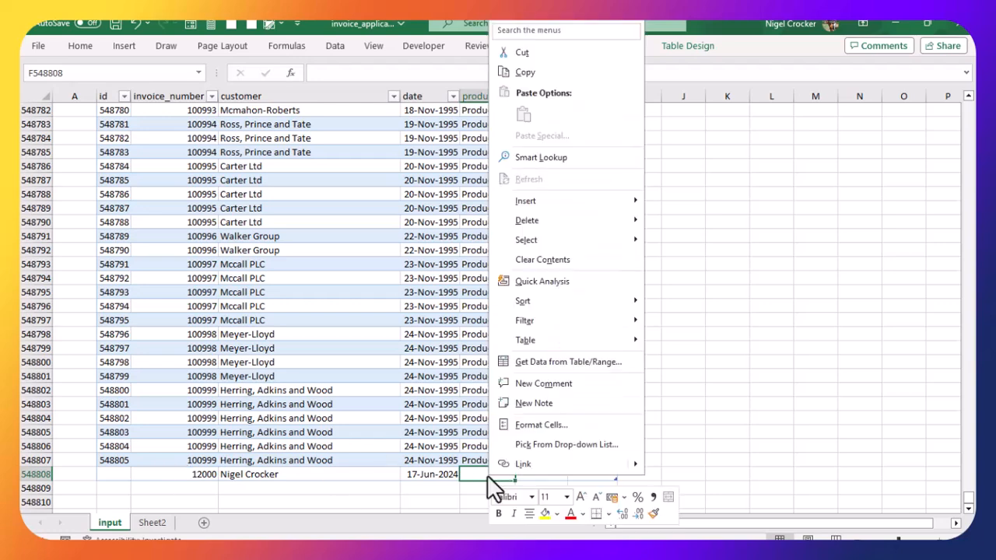
{"action": "left_click", "coordinate": [526, 447]}
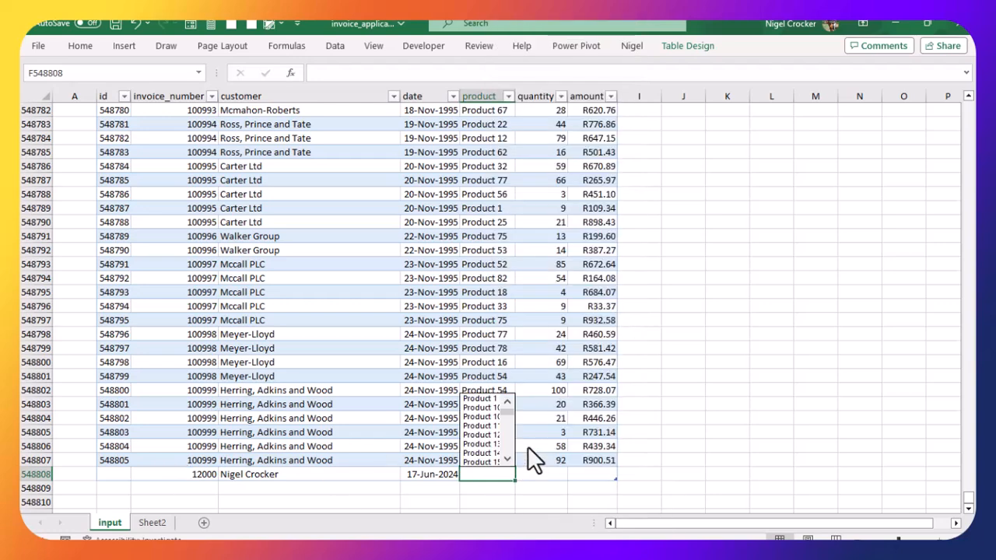
{"action": "left_click", "coordinate": [478, 425]}
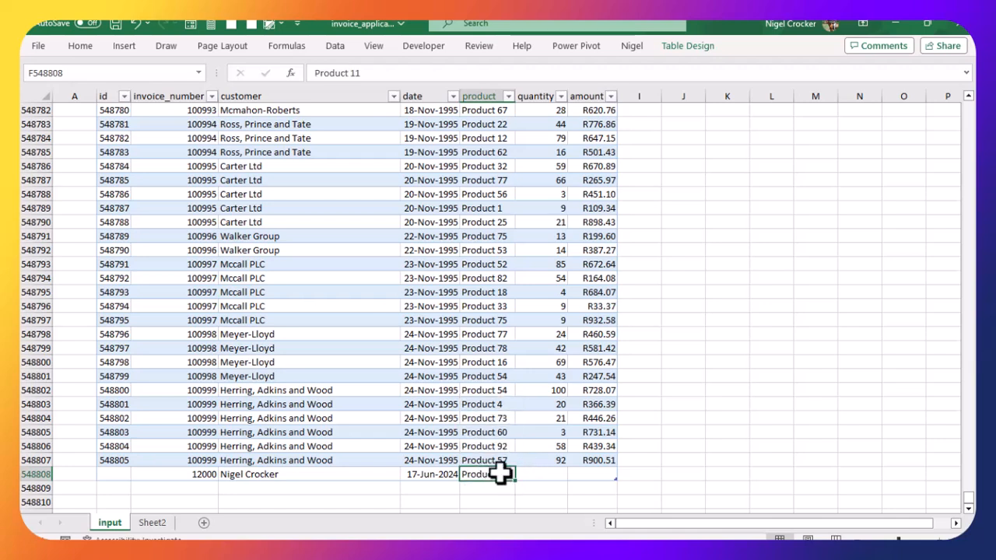
Step: Fill the product into the next row and change that entry to Product 13
{"action": "left_click_drag", "start_coordinate": [500, 472], "coordinate": [502, 487]}
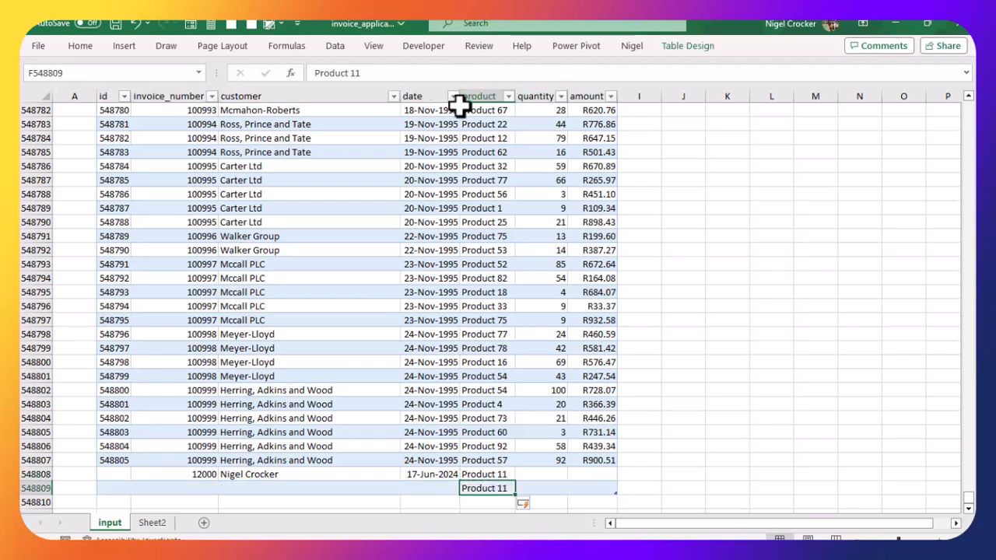
{"action": "left_click", "coordinate": [359, 73]}
{"action": "key", "text": "BackSpace"}
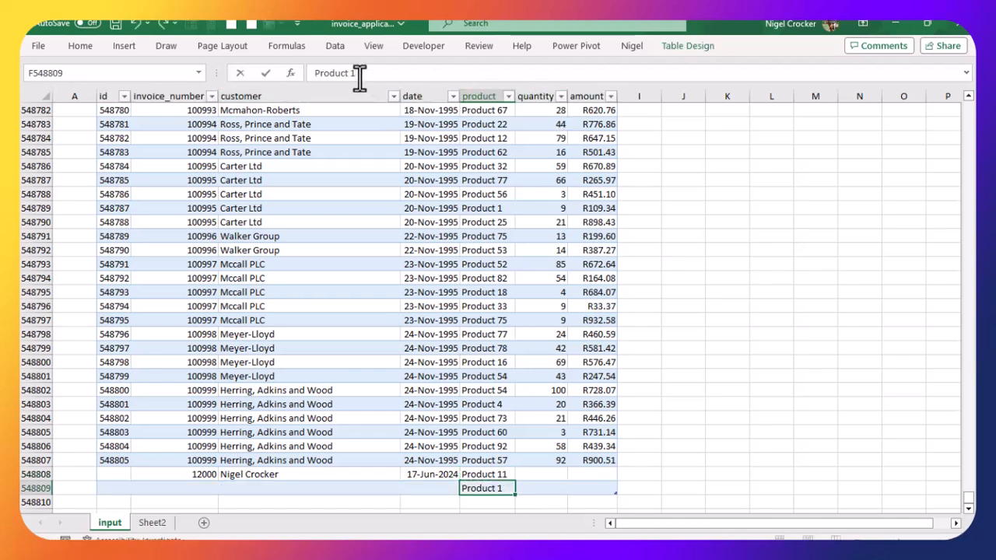
{"action": "type", "text": "3"}
{"action": "key", "text": "Return"}
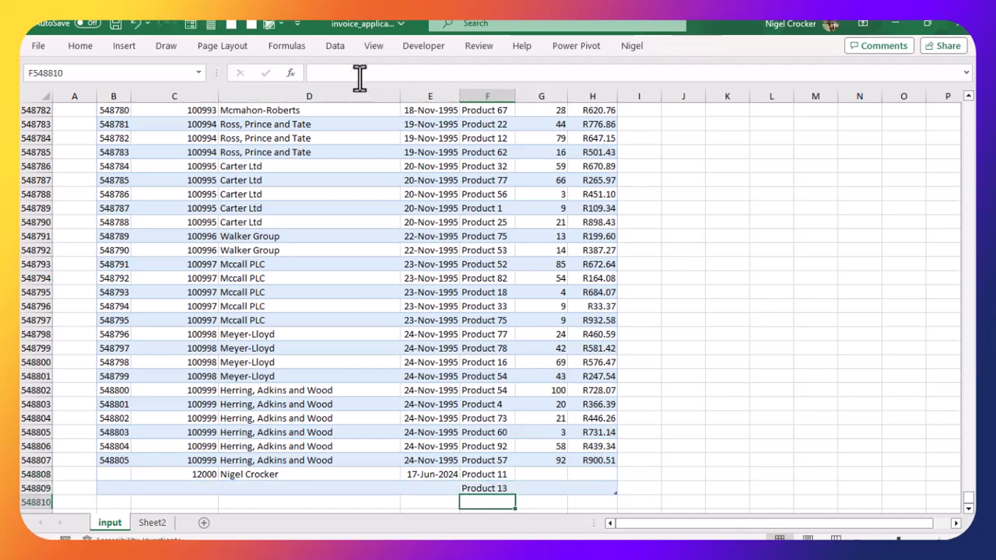
Step: Enter quantities 12 and 14 and amounts 20 and 40 for the two new rows
{"action": "left_click", "coordinate": [559, 471]}
{"action": "scroll", "coordinate": [571, 467], "scroll_direction": "down", "scroll_amount": 2}
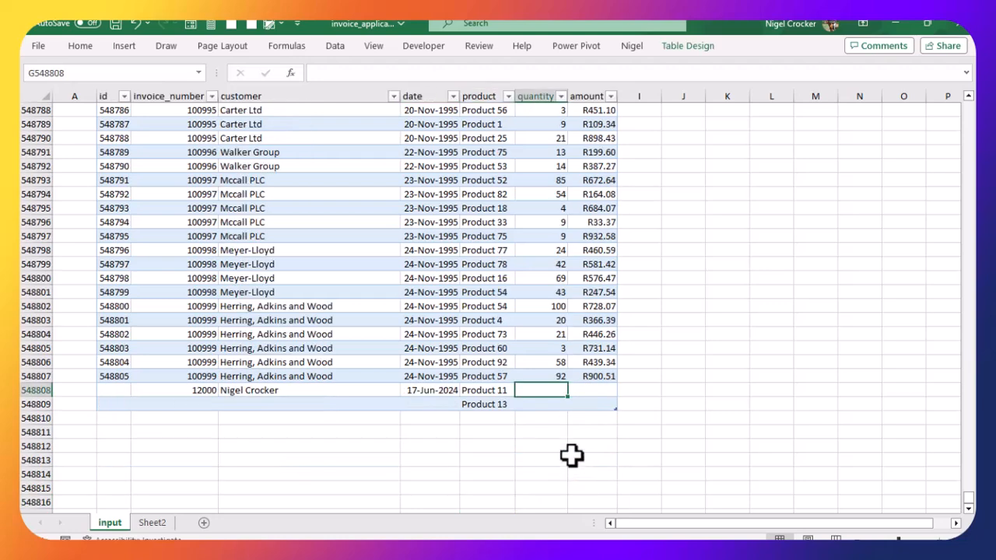
{"action": "type", "text": "12"}
{"action": "key", "text": "Return"}
{"action": "type", "text": "14"}
{"action": "key", "text": "Tab"}
{"action": "key", "text": "Up"}
{"action": "type", "text": "20"}
{"action": "key", "text": "Return"}
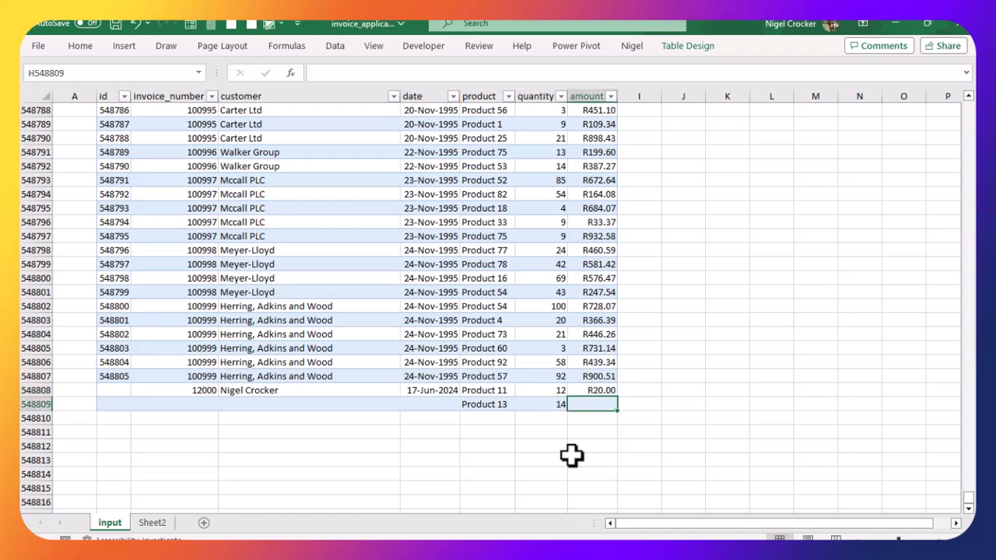
{"action": "type", "text": "40"}
{"action": "key", "text": "Return"}
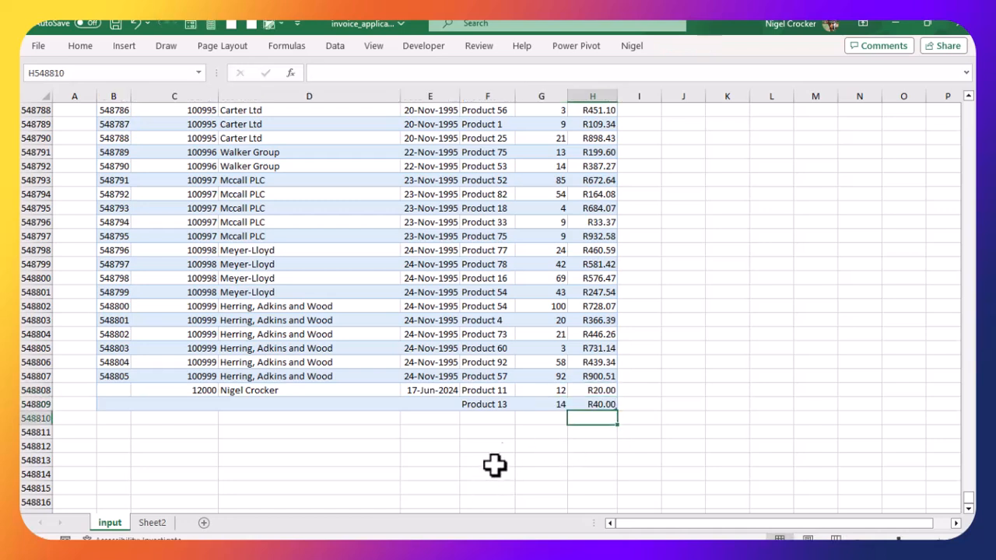
Step: Extend the product, quantity and amount series down through row 548816
{"action": "left_click_drag", "start_coordinate": [493, 396], "coordinate": [596, 510]}
{"action": "scroll", "coordinate": [585, 436], "scroll_direction": "down", "scroll_amount": 2}
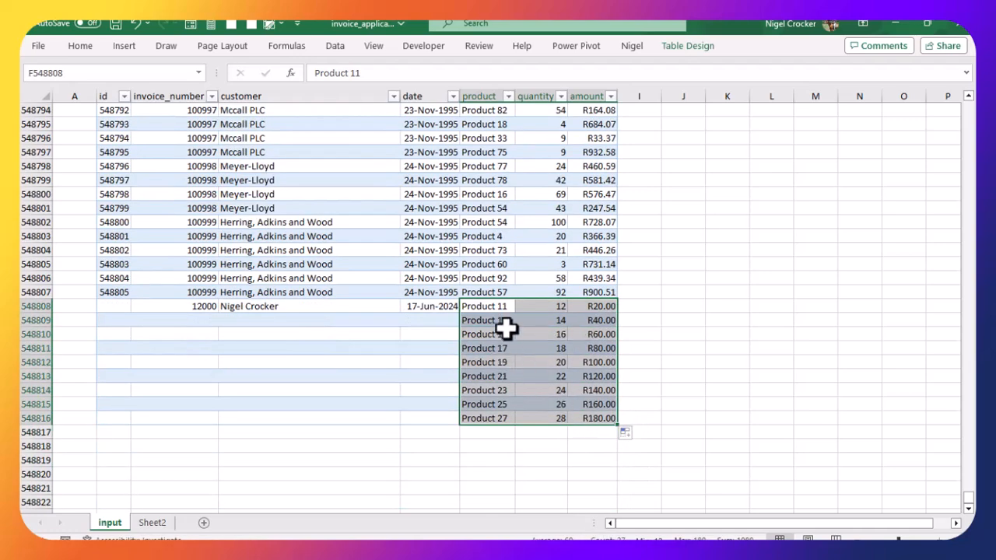
Step: Change the new row's invoice number to 120000
{"action": "left_click", "coordinate": [194, 308]}
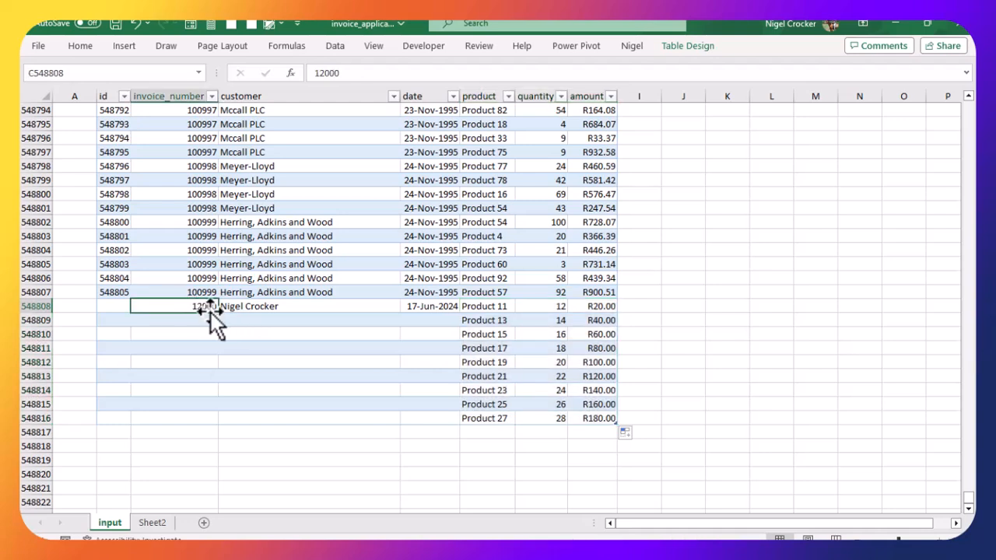
{"action": "type", "text": "120000"}
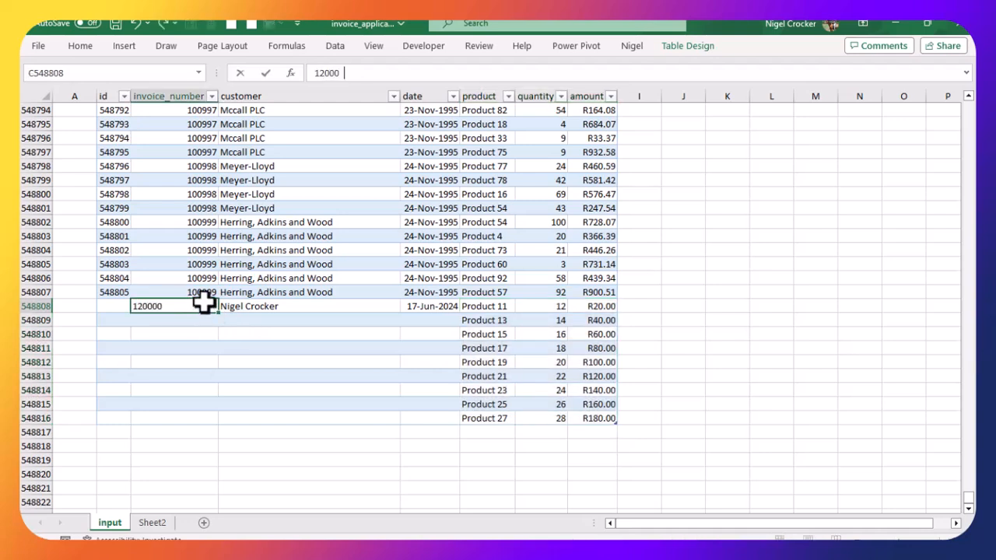
{"action": "key", "text": "Return"}
Step: Copy the new row's invoice number, customer and date down to all new rows through row 548816
{"action": "left_click_drag", "start_coordinate": [201, 303], "coordinate": [402, 309]}
{"action": "key", "text": "ctrl+c"}
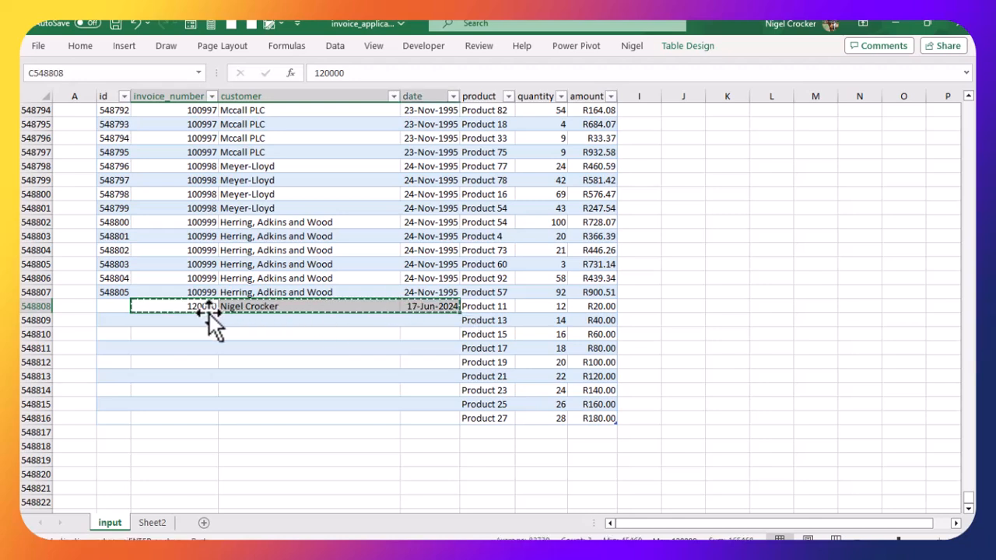
{"action": "left_click_drag", "start_coordinate": [206, 315], "coordinate": [189, 409]}
{"action": "key", "text": "Return"}
Step: Extend the id numbering down through the new rows
{"action": "left_click", "coordinate": [113, 305]}
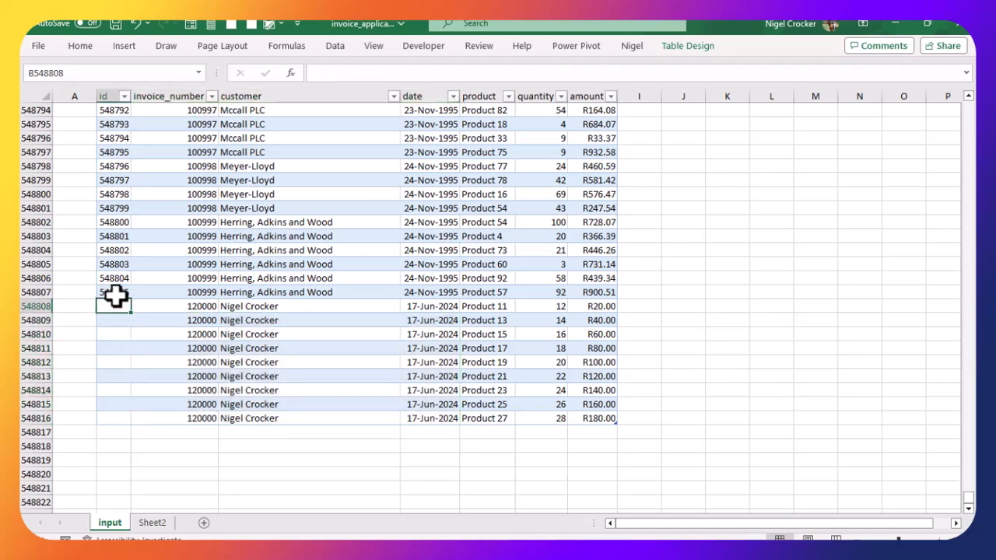
{"action": "left_click_drag", "start_coordinate": [113, 264], "coordinate": [132, 420]}
{"action": "left_click", "coordinate": [213, 363]}
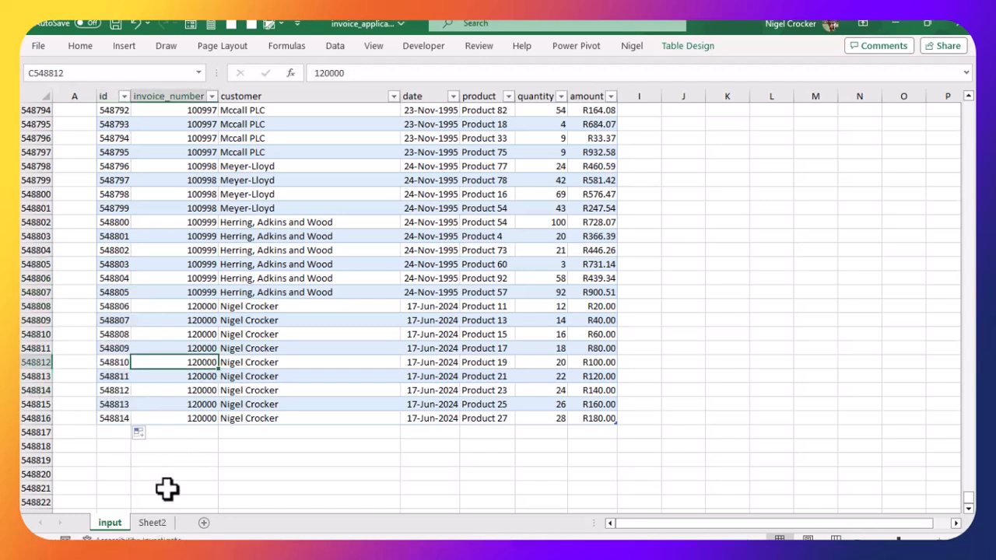
Step: Return to Sheet2 and refresh all the PivotTables' data
{"action": "left_click", "coordinate": [150, 524]}
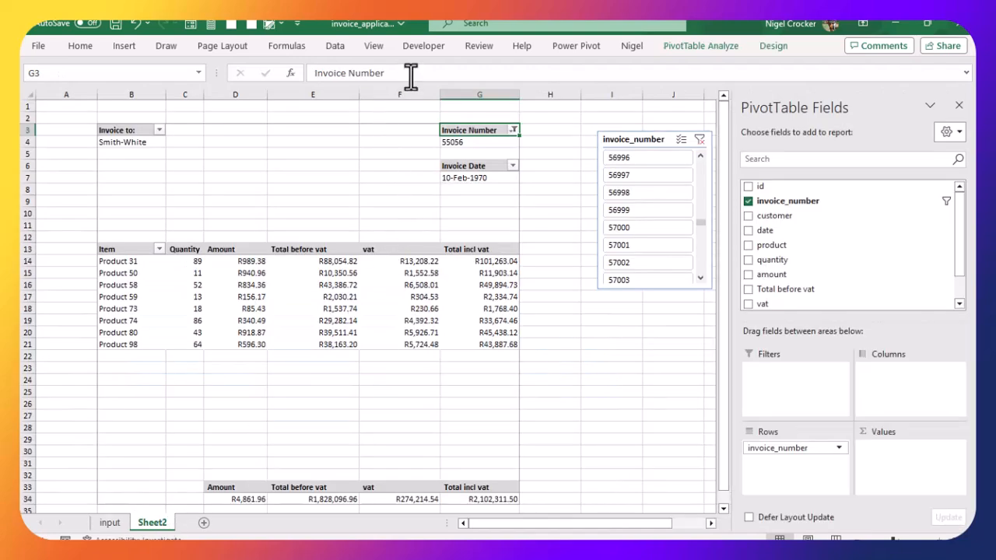
{"action": "left_click", "coordinate": [333, 46]}
{"action": "left_click", "coordinate": [258, 107]}
{"action": "left_click", "coordinate": [276, 118]}
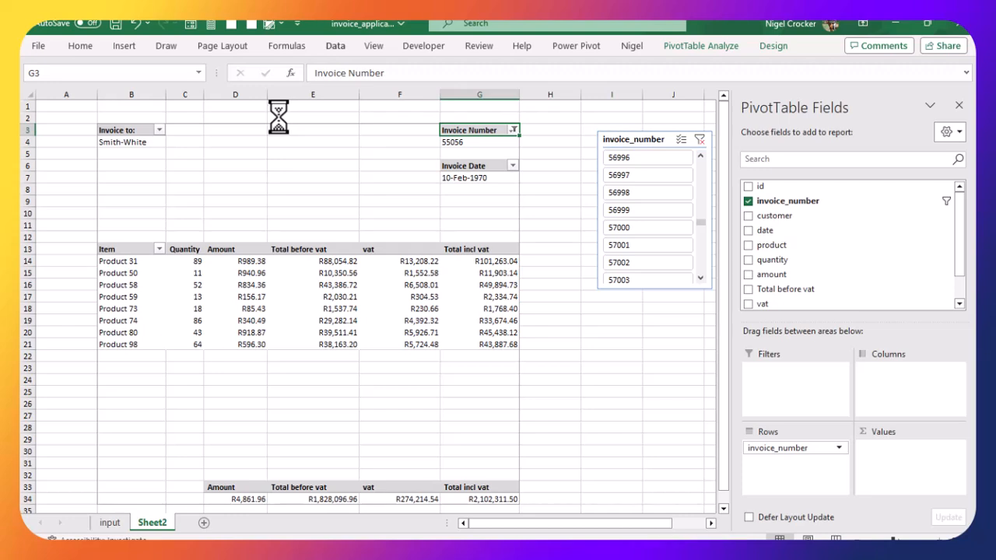
Step: Filter the invoice number PivotTable to show only invoice 120000, then close the PivotTable field list
{"action": "left_click", "coordinate": [513, 129]}
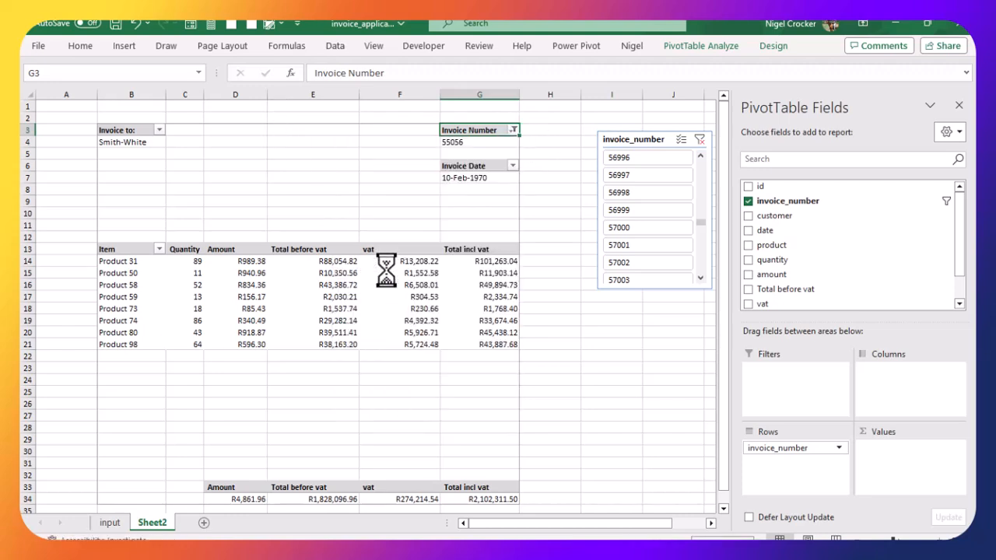
{"action": "left_click", "coordinate": [514, 130]}
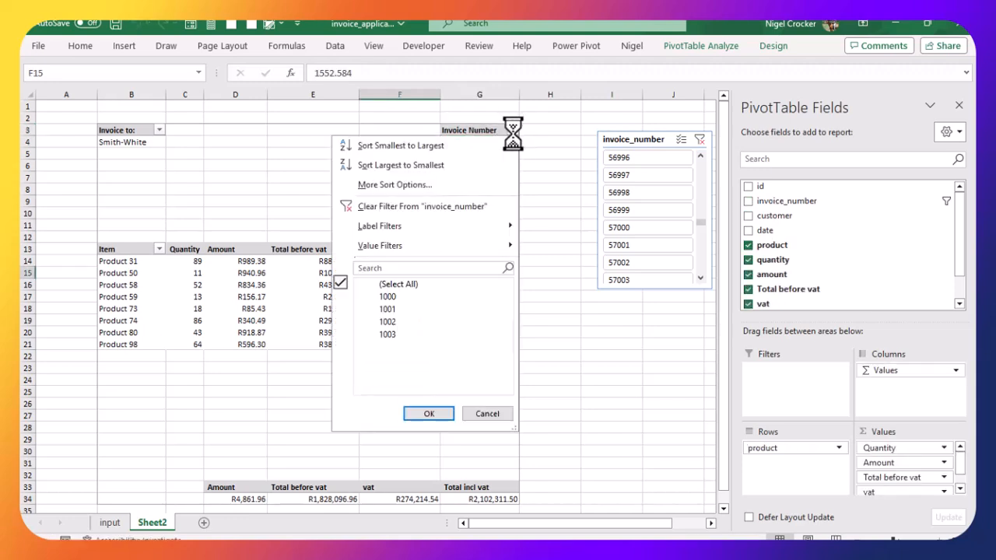
{"action": "left_click", "coordinate": [374, 267]}
{"action": "type", "text": "1"}
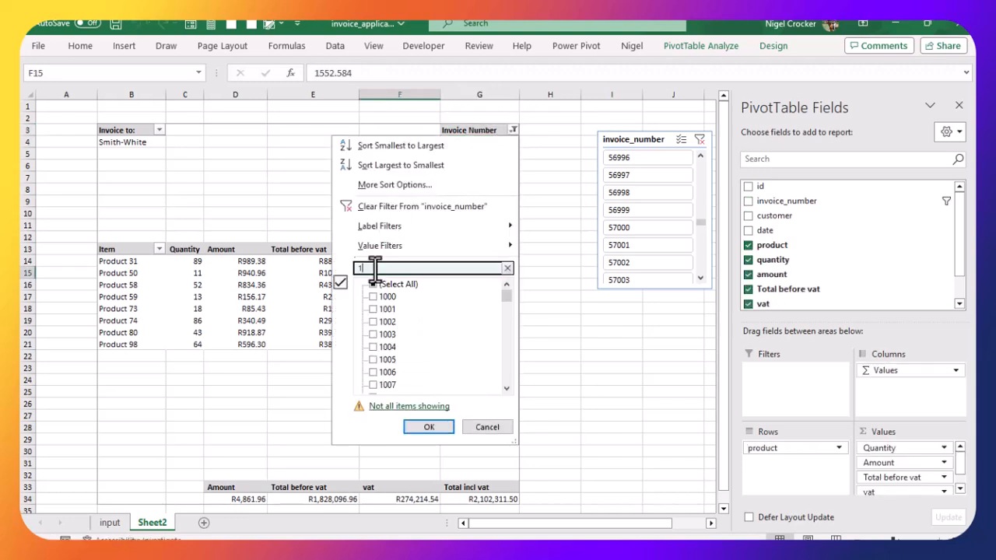
{"action": "type", "text": "20000"}
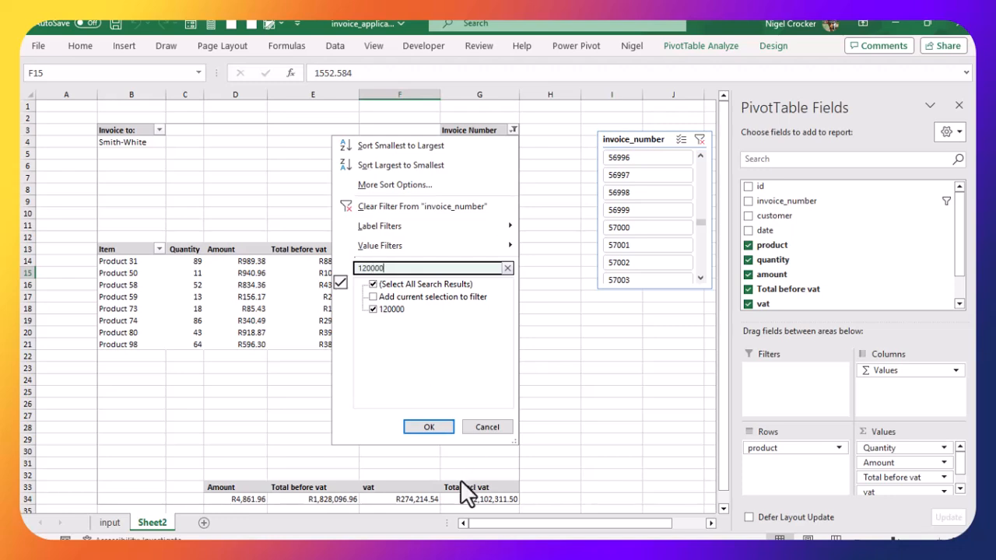
{"action": "left_click", "coordinate": [429, 427]}
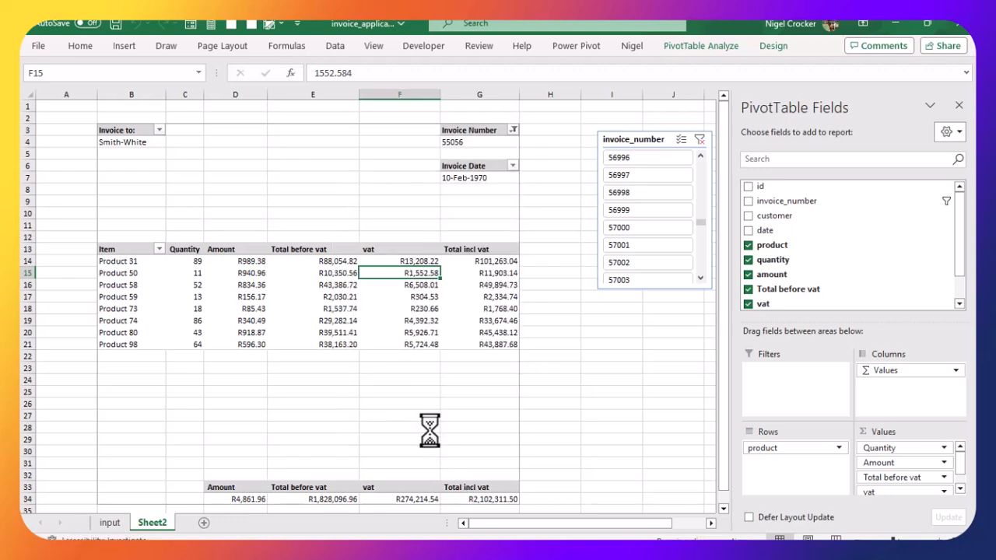
{"action": "left_click", "coordinate": [959, 105]}
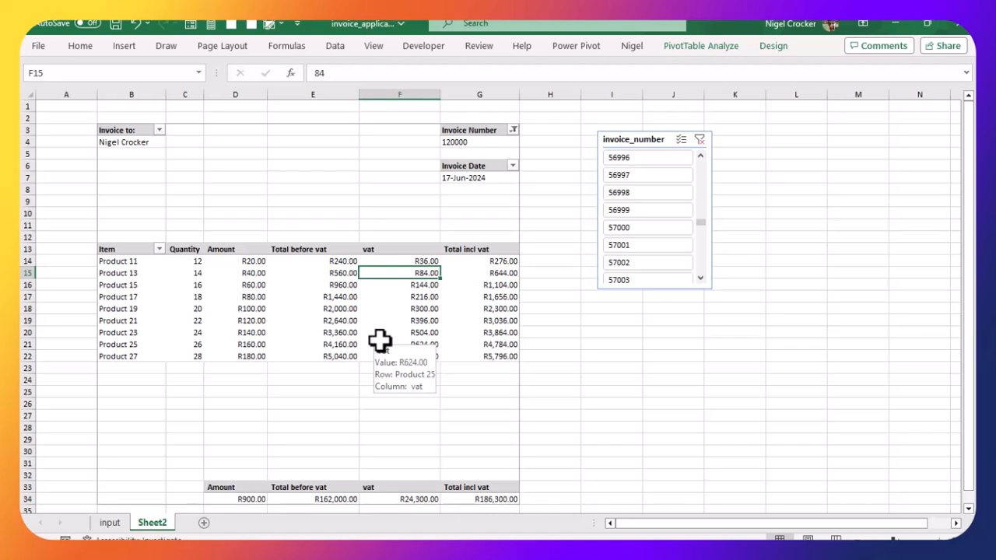
Step: Check the new invoice's line items on Sheet2 against the new rows on the input sheet
{"action": "left_click", "coordinate": [330, 315]}
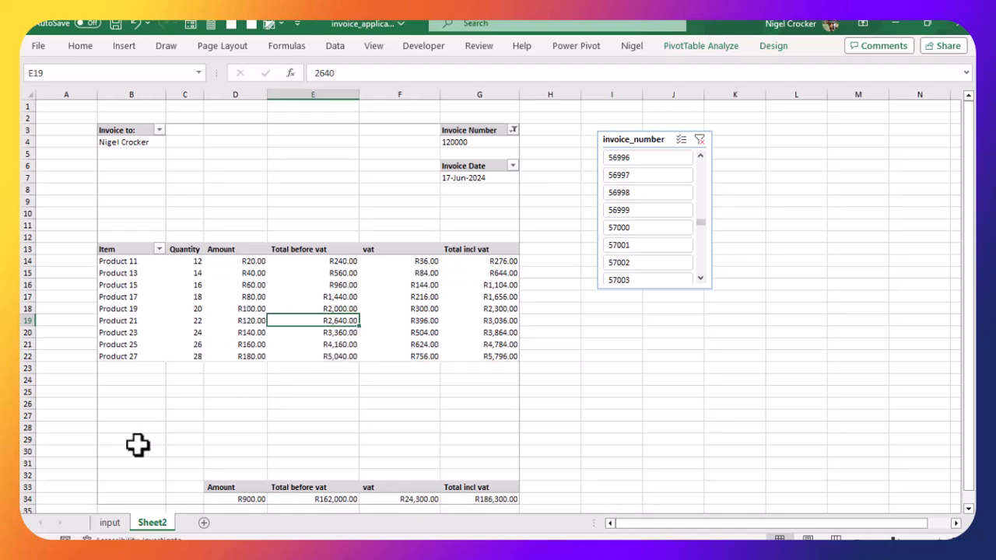
{"action": "left_click", "coordinate": [108, 526]}
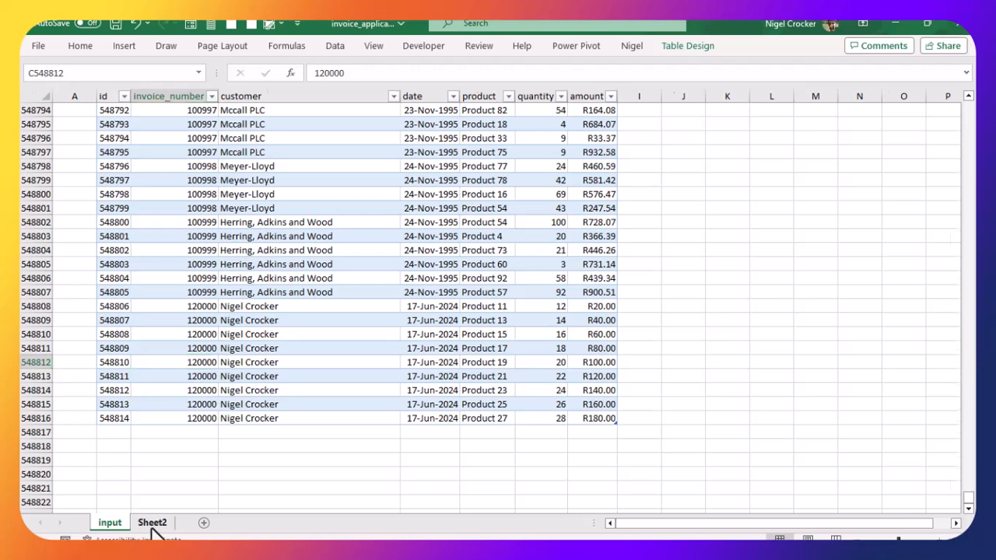
{"action": "left_click", "coordinate": [142, 528]}
{"action": "left_click", "coordinate": [113, 528]}
{"action": "left_click", "coordinate": [151, 526]}
{"action": "scroll", "coordinate": [414, 321], "scroll_direction": "down", "scroll_amount": 2}
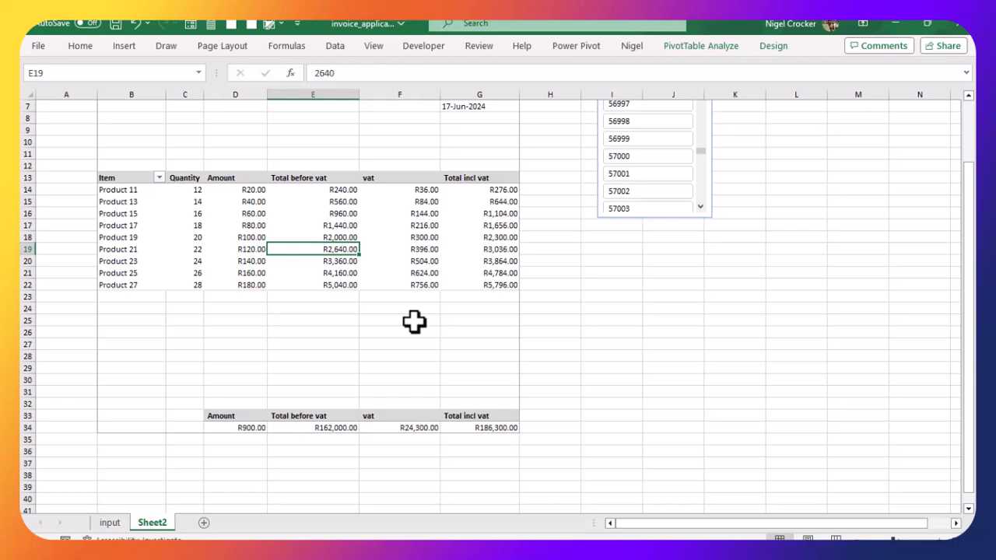
{"action": "scroll", "coordinate": [414, 322], "scroll_direction": "up", "scroll_amount": 2}
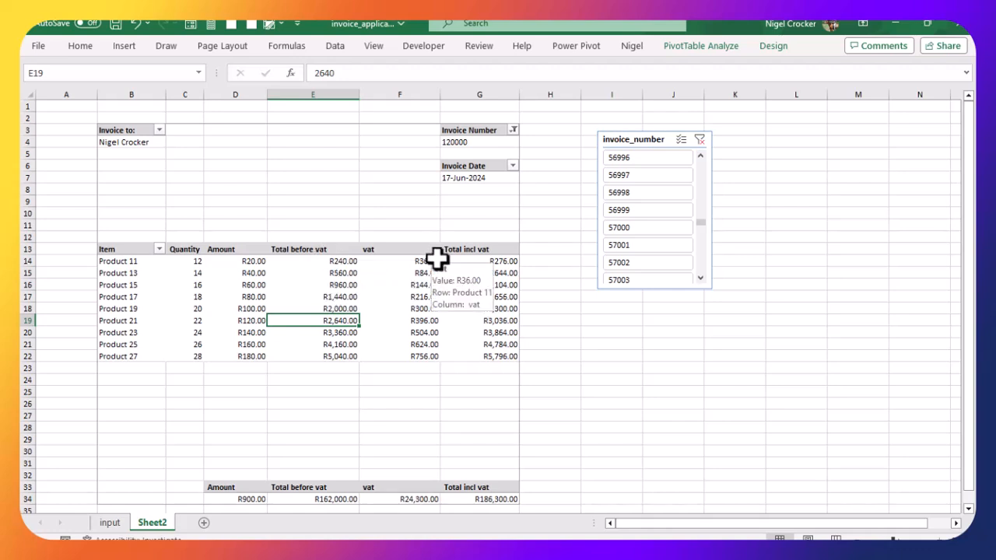
{"action": "left_click", "coordinate": [337, 284]}
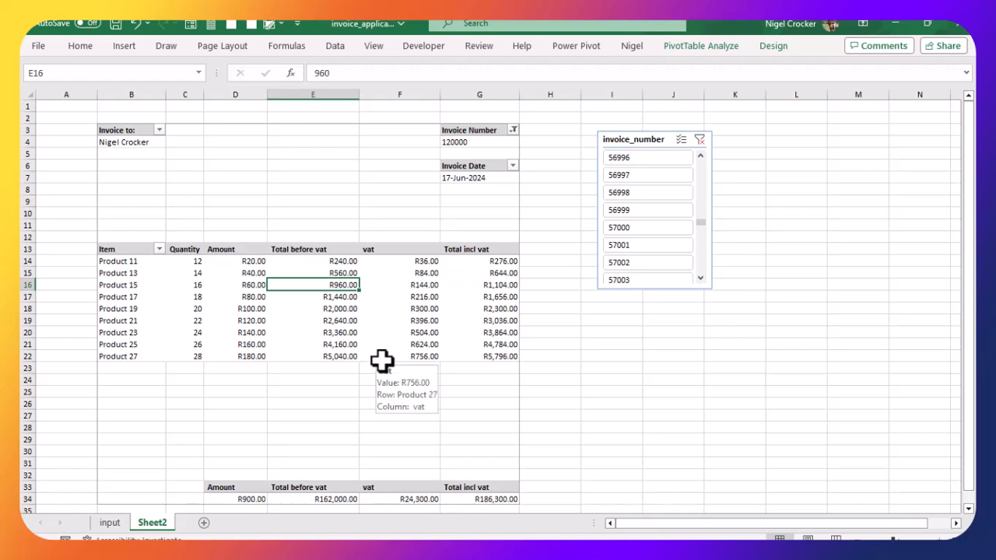
{"action": "left_click", "coordinate": [342, 320]}
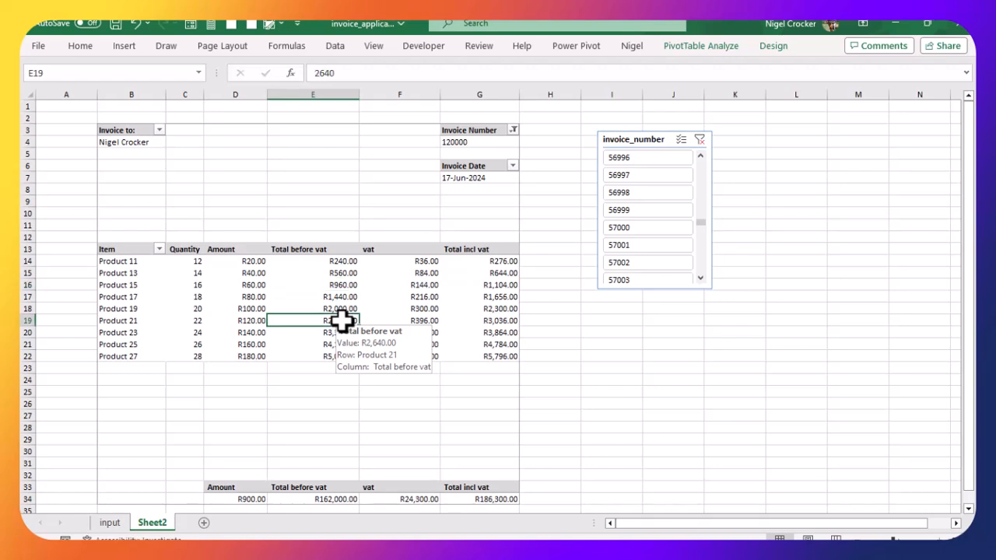